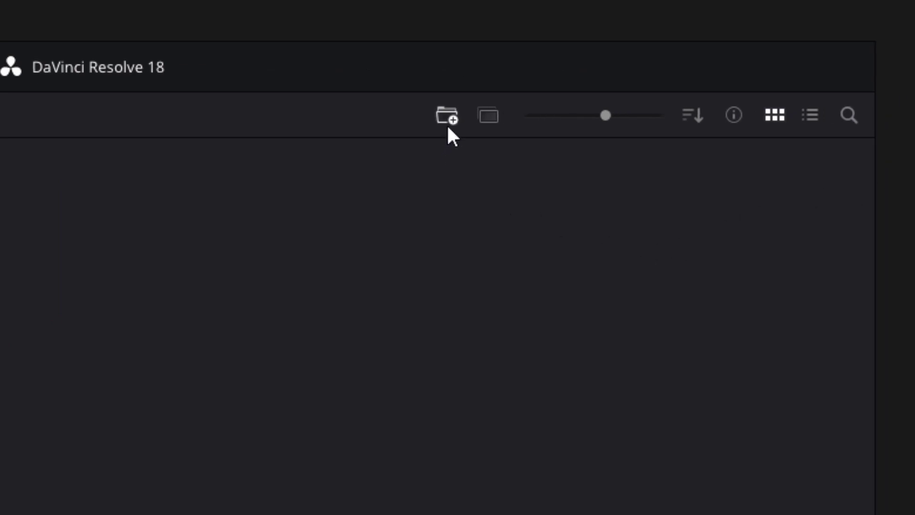
# Examine the project manager's display options: thumbnail size, sorting criteria, and the list and thumbnail views
pyautogui.moveTo(605, 115); pyautogui.dragTo(535, 121)
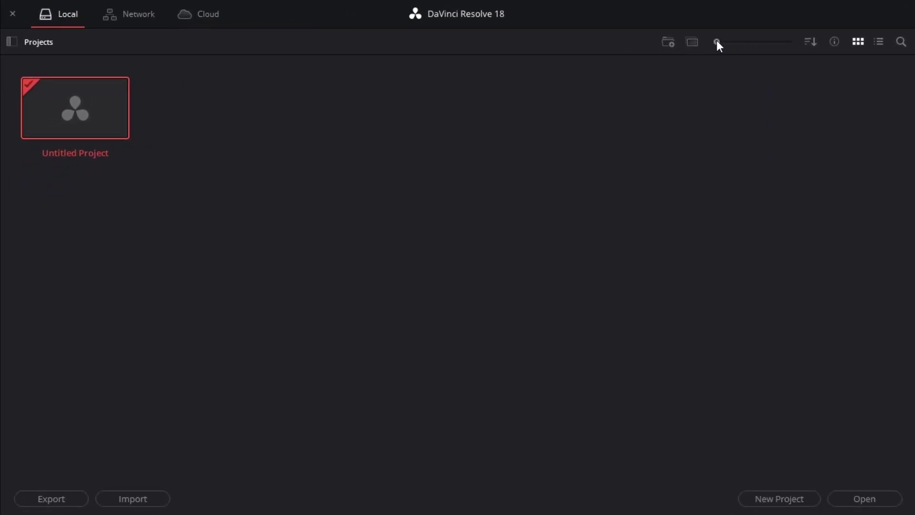
pyautogui.moveTo(717, 42); pyautogui.dragTo(758, 47)
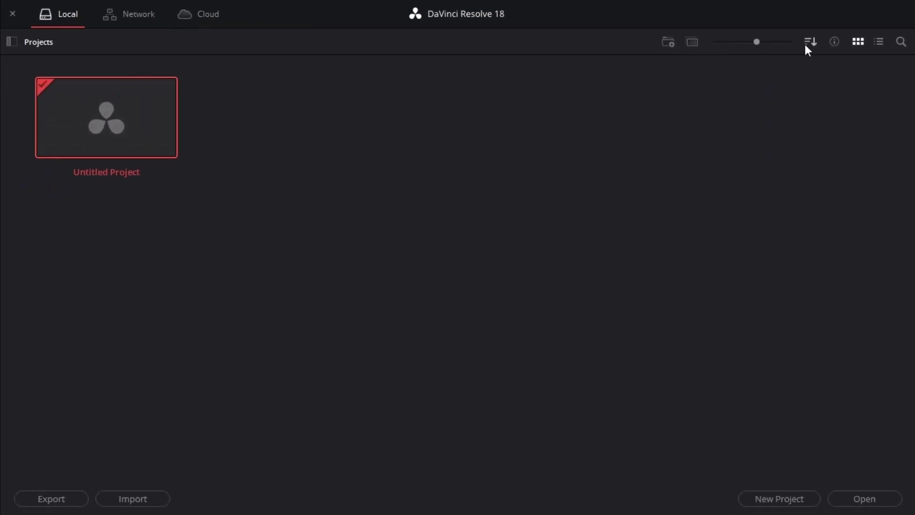
pyautogui.click(806, 44)
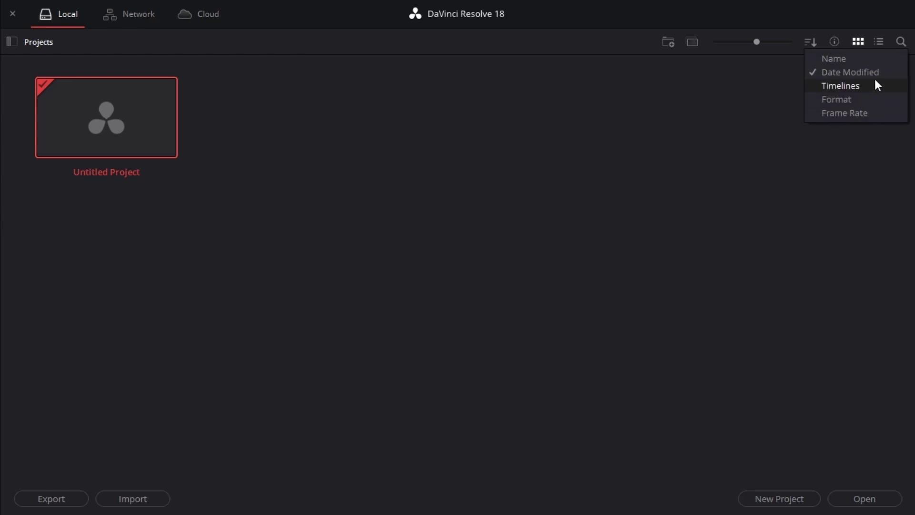
pyautogui.click(863, 41)
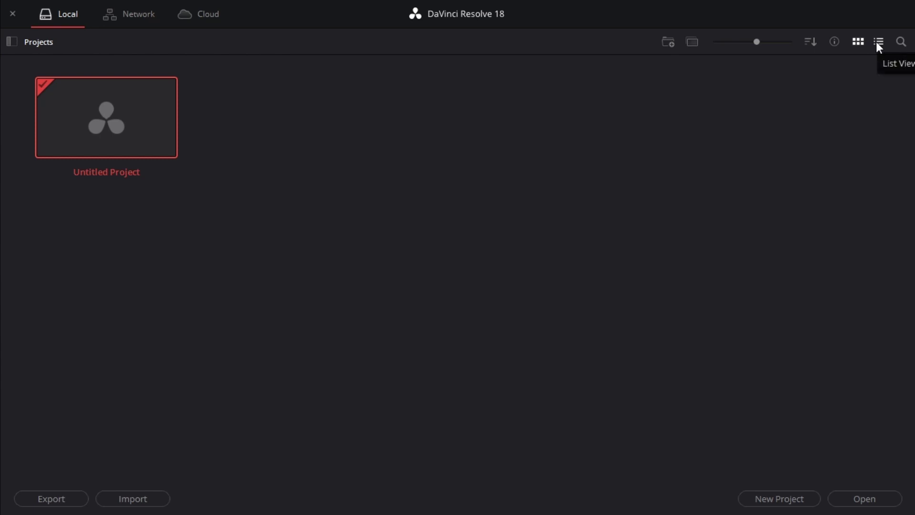
pyautogui.click(877, 42)
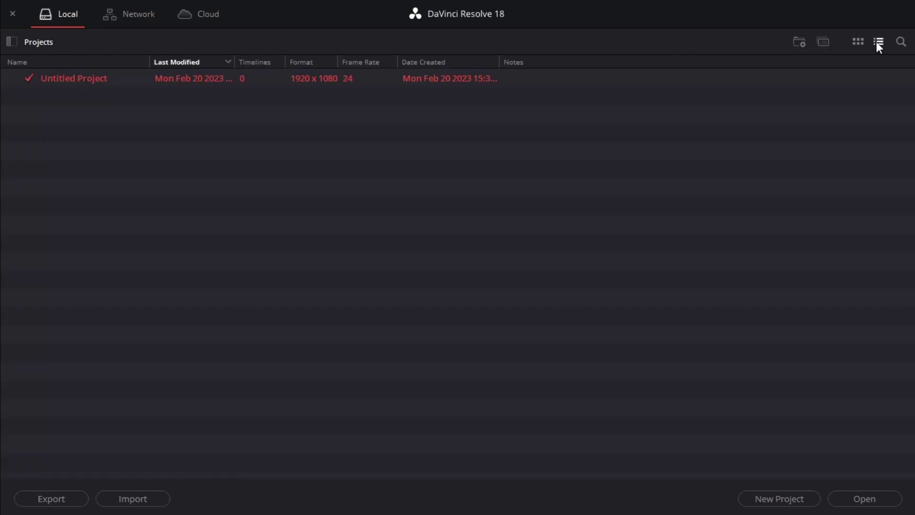
pyautogui.click(856, 41)
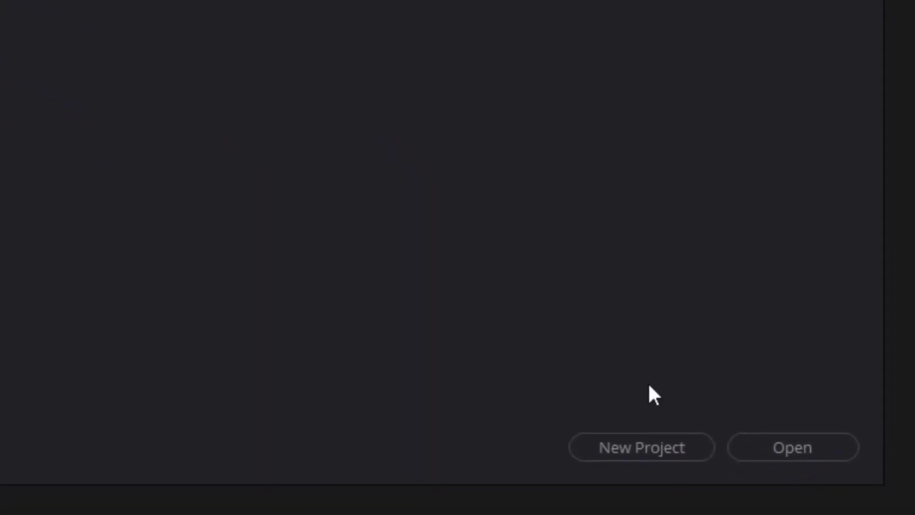
# Create a new project named Tutorial and show the program in a full screen window
pyautogui.click(655, 445)
pyautogui.write('Tutorial')
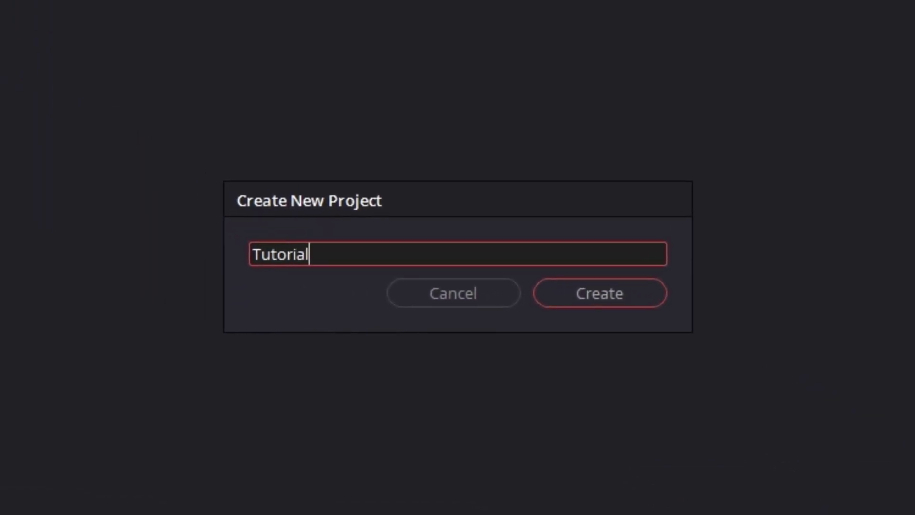
pyautogui.click(633, 299)
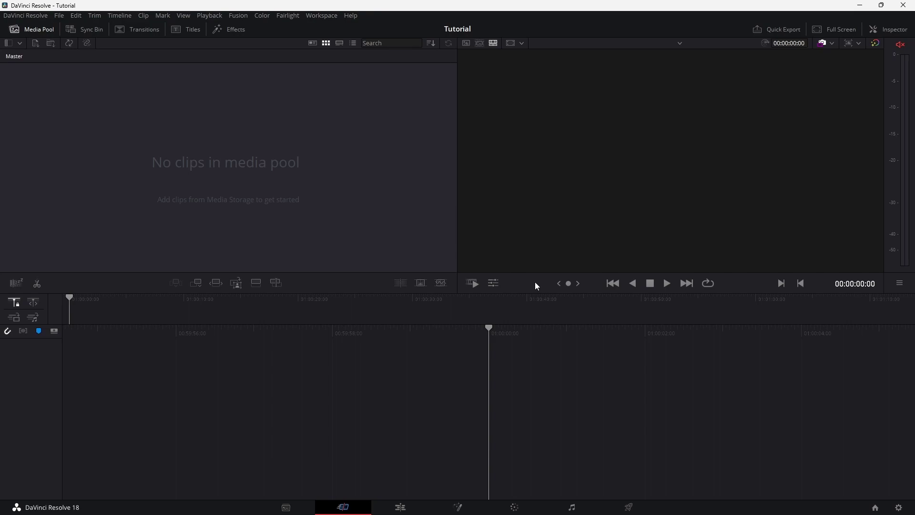
pyautogui.click(321, 16)
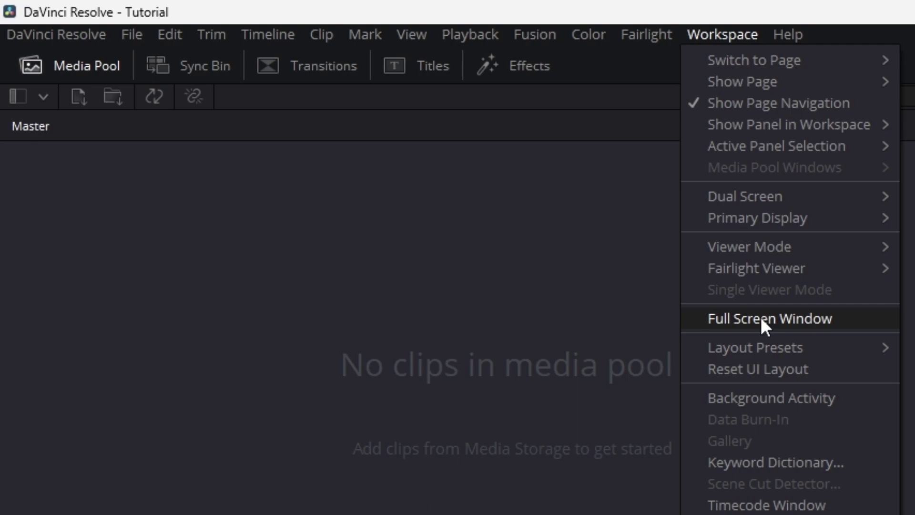
pyautogui.click(760, 316)
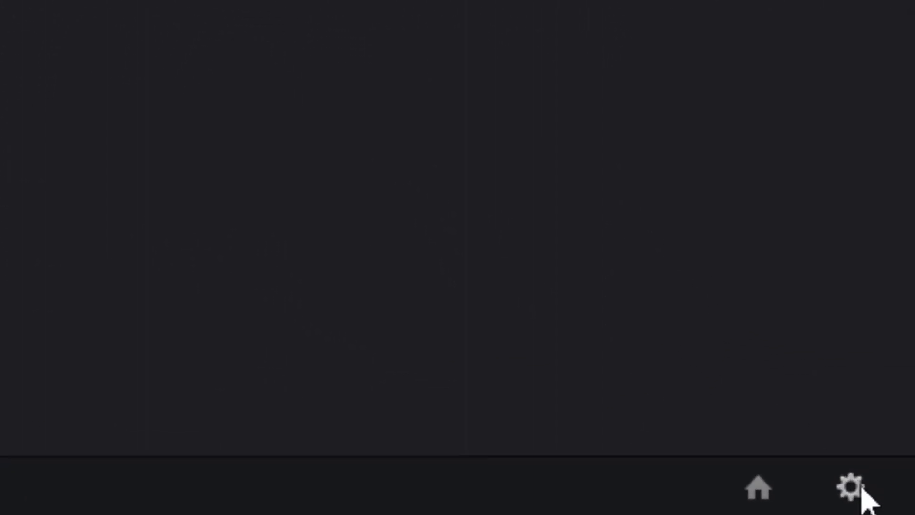
# In the project settings, review the timeline resolution choices, set the timeline frame rate to 30 frames per second, and save
pyautogui.click(846, 482)
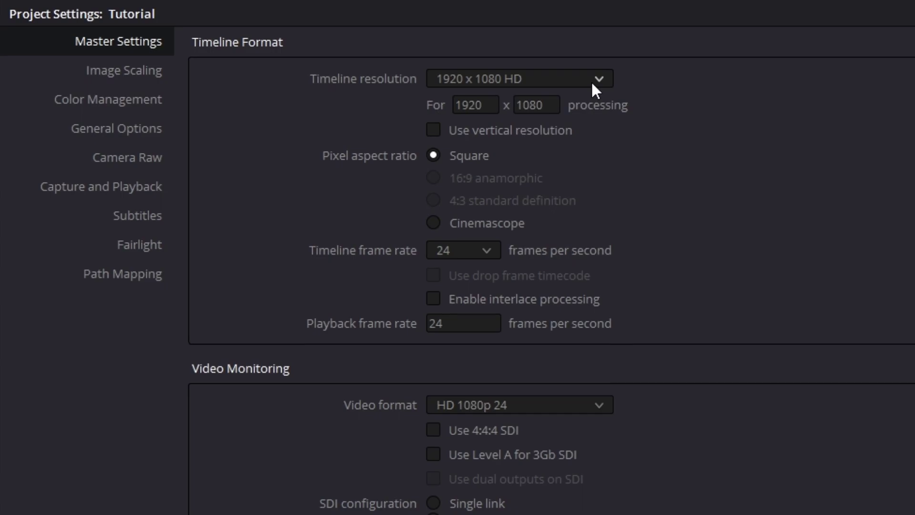
pyautogui.click(593, 84)
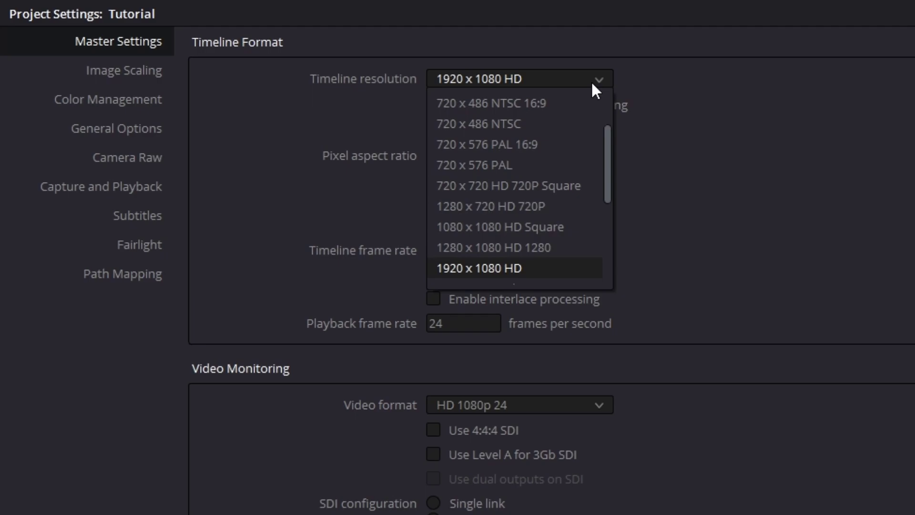
pyautogui.click(591, 81)
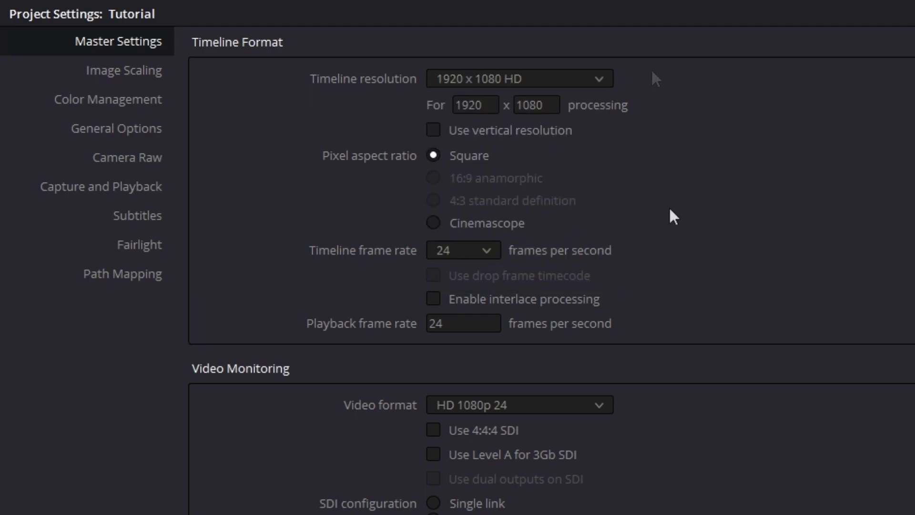
pyautogui.click(489, 251)
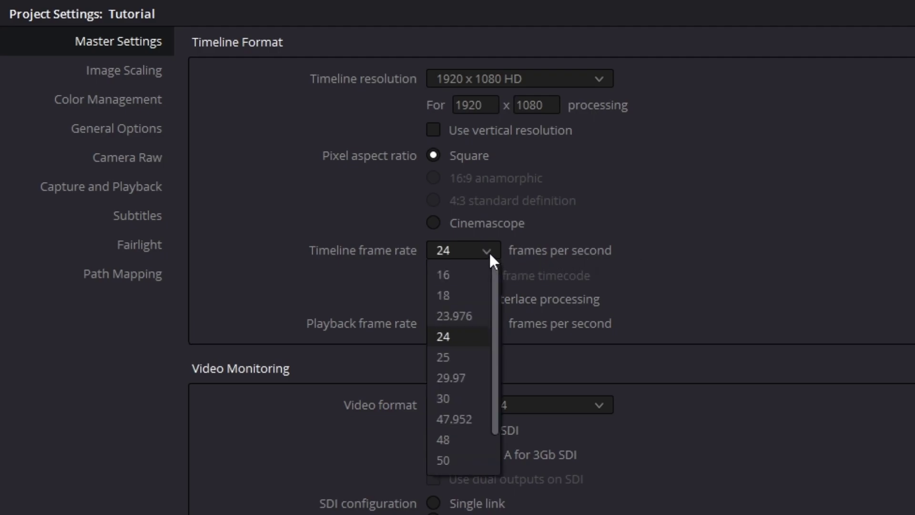
pyautogui.click(472, 399)
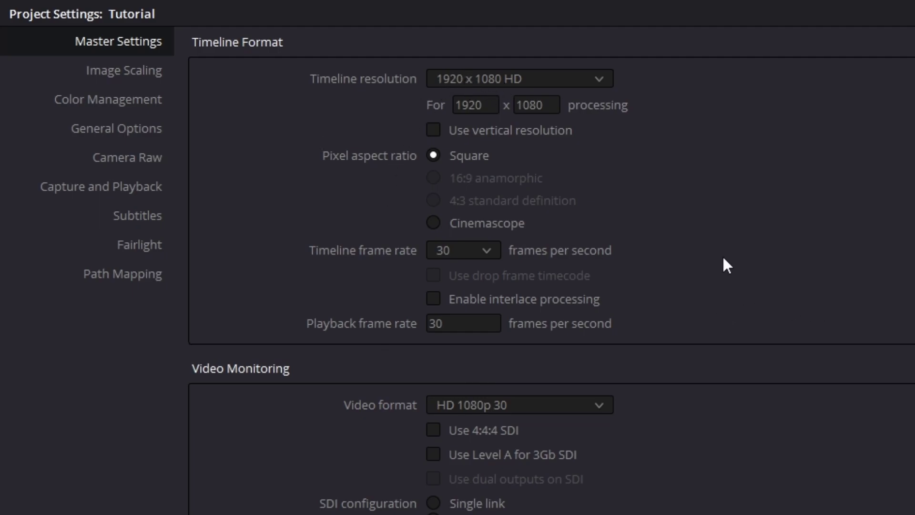
pyautogui.click(847, 484)
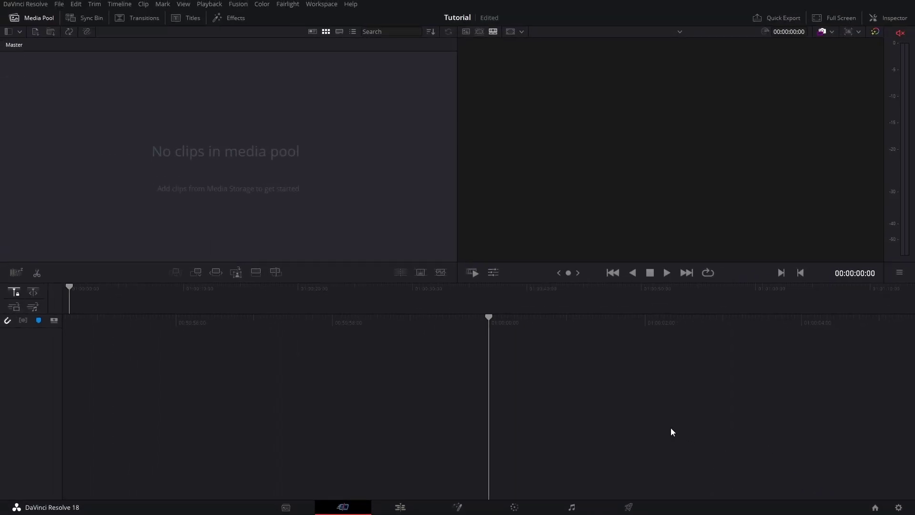
# Display the page navigation with both icons and labels
pyautogui.rightClick(689, 510)
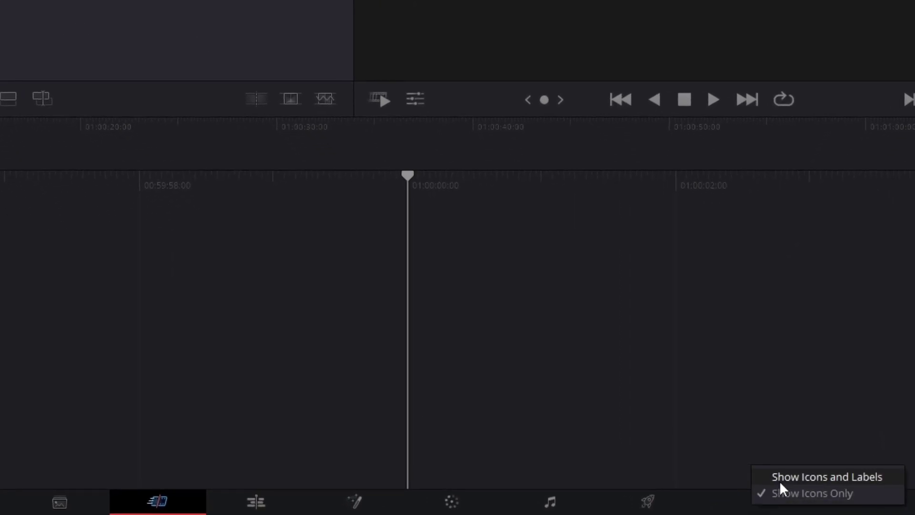
pyautogui.click(781, 480)
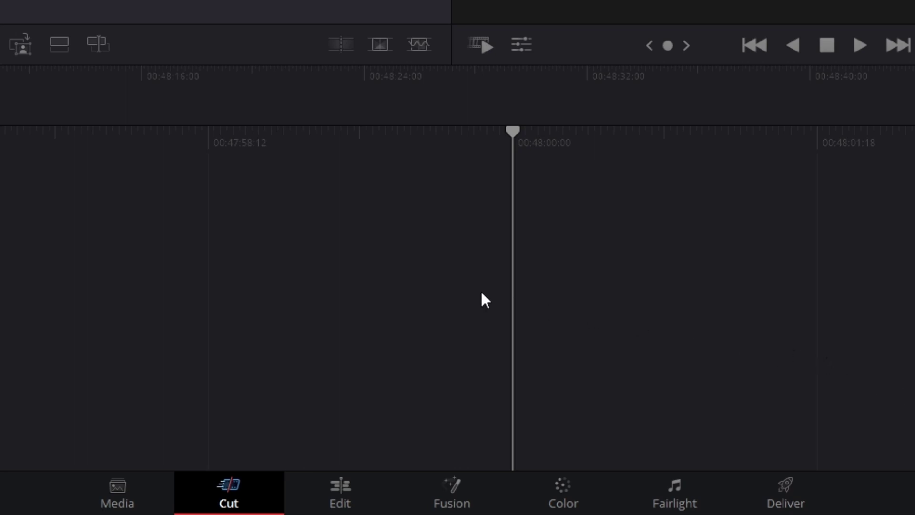
# Switch to the Media page and display the page navigation with icons only
pyautogui.click(121, 481)
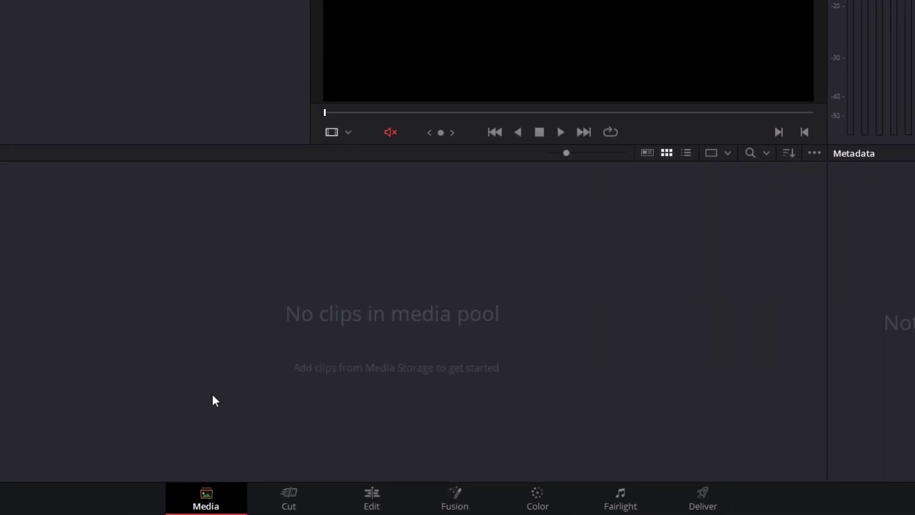
pyautogui.rightClick(96, 498)
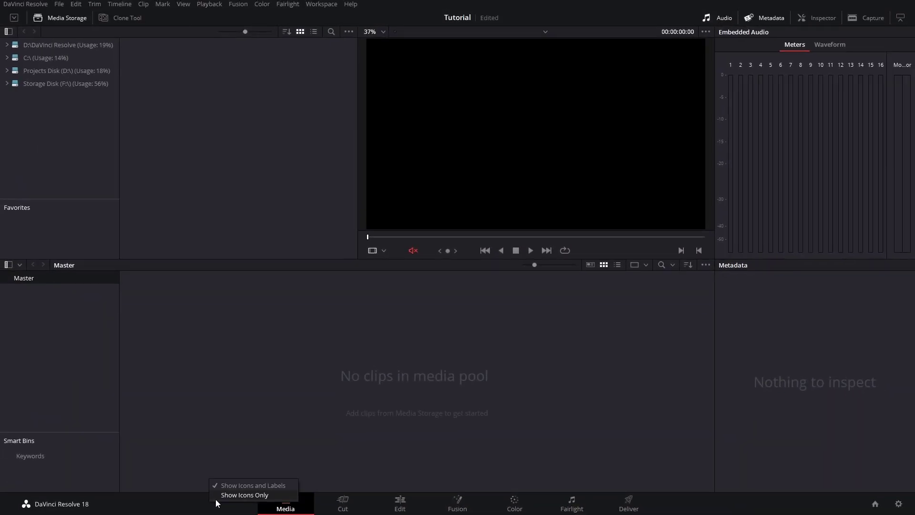
pyautogui.click(220, 496)
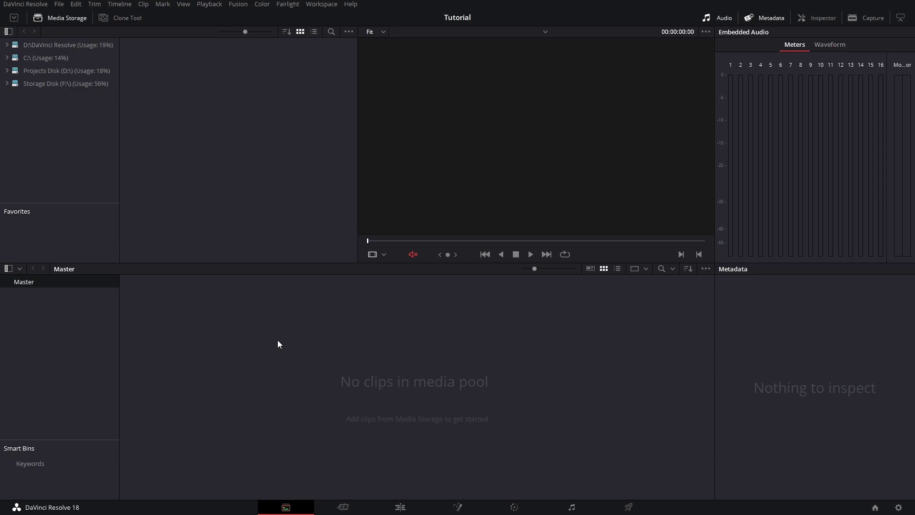
# Import Bird.mp4, Frog.mp4, Grass.mp4 and Test recording.mp4 into the media pool without changing the project frame rate
pyautogui.rightClick(279, 328)
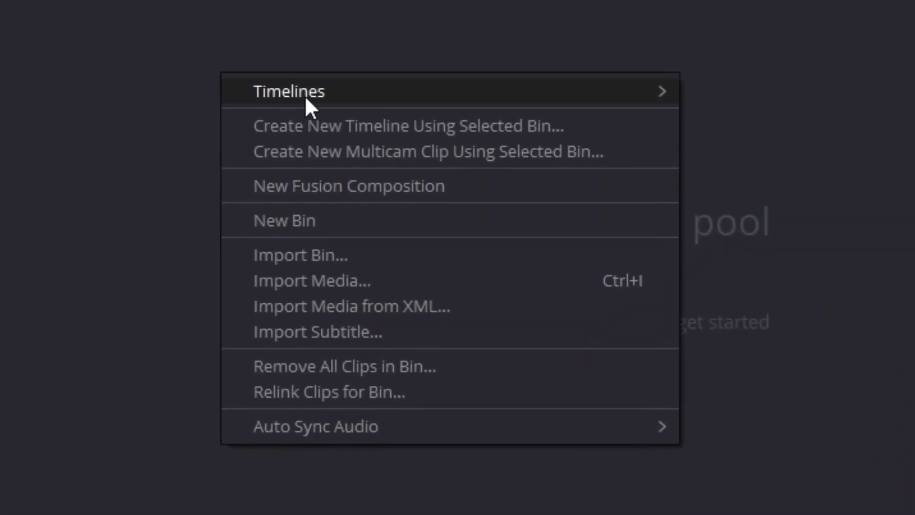
pyautogui.click(368, 281)
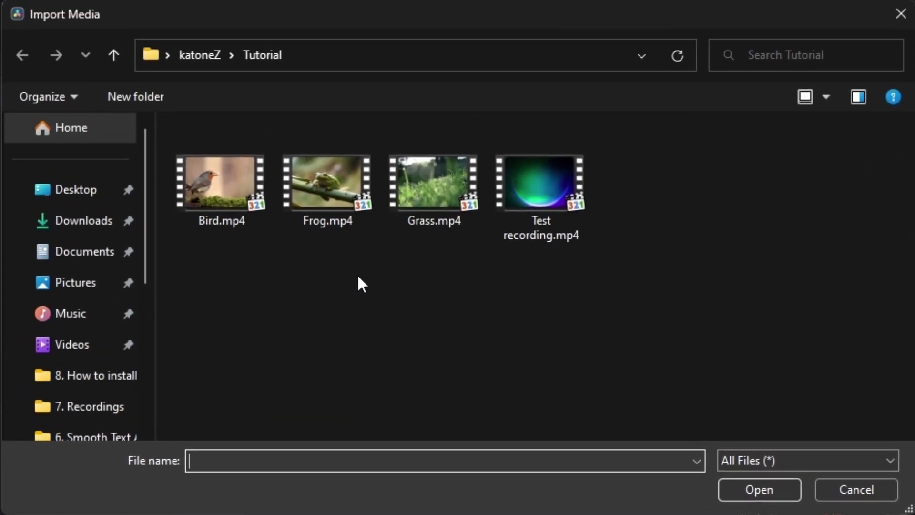
pyautogui.moveTo(618, 281); pyautogui.dragTo(212, 155)
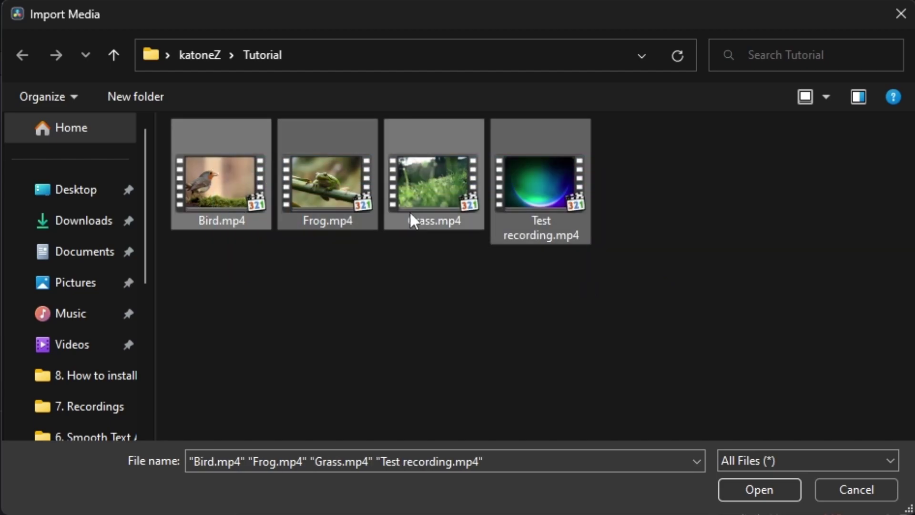
pyautogui.click(769, 487)
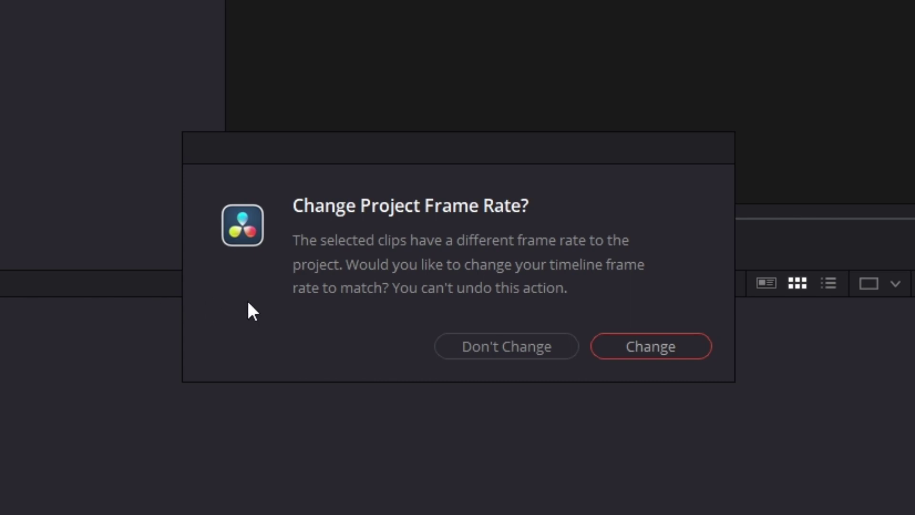
pyautogui.click(455, 350)
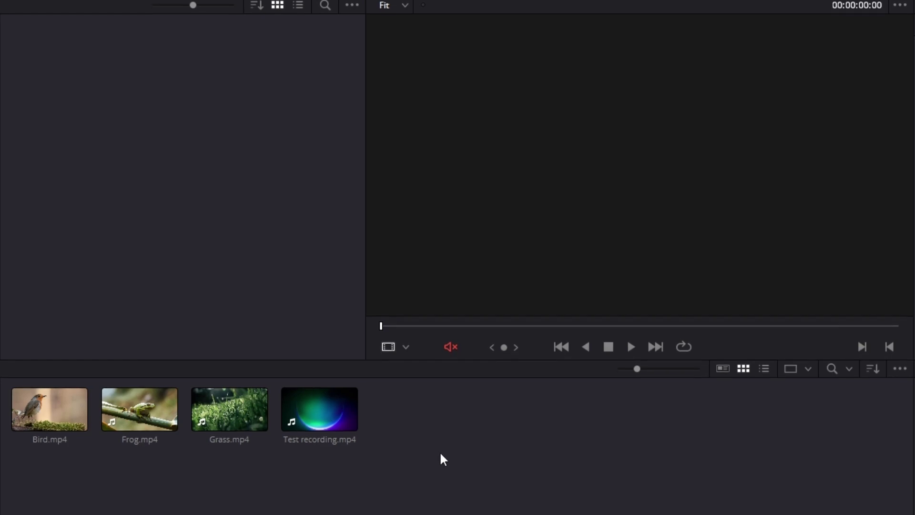
# Enlarge the media pool thumbnails slightly and examine the imported clips in metadata, thumbnail and list views
pyautogui.moveTo(637, 210)
pyautogui.mouseDown()
pyautogui.moveTo(694, 210)
pyautogui.moveTo(642, 209)
pyautogui.mouseUp()
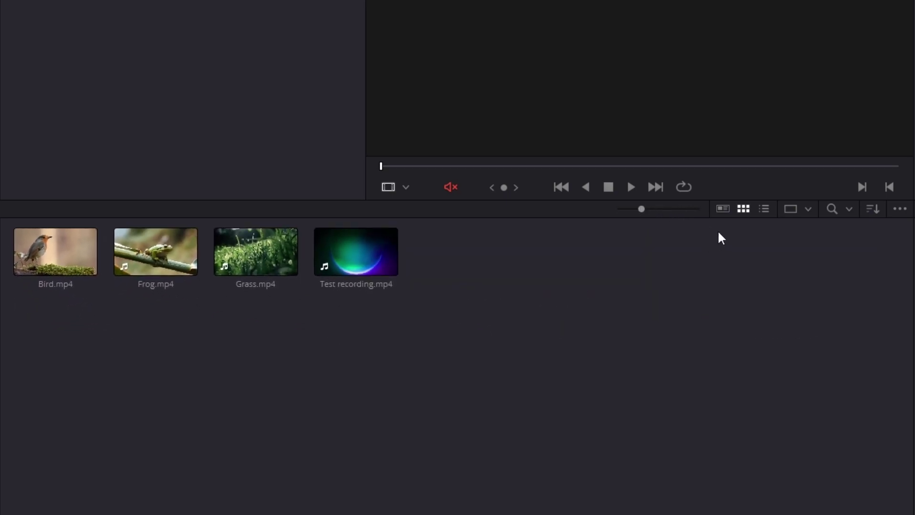
pyautogui.click(724, 209)
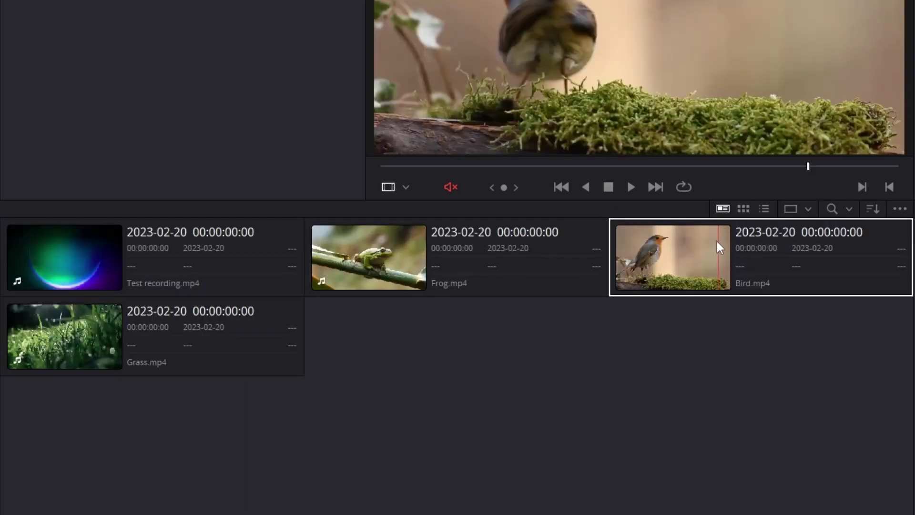
pyautogui.click(745, 209)
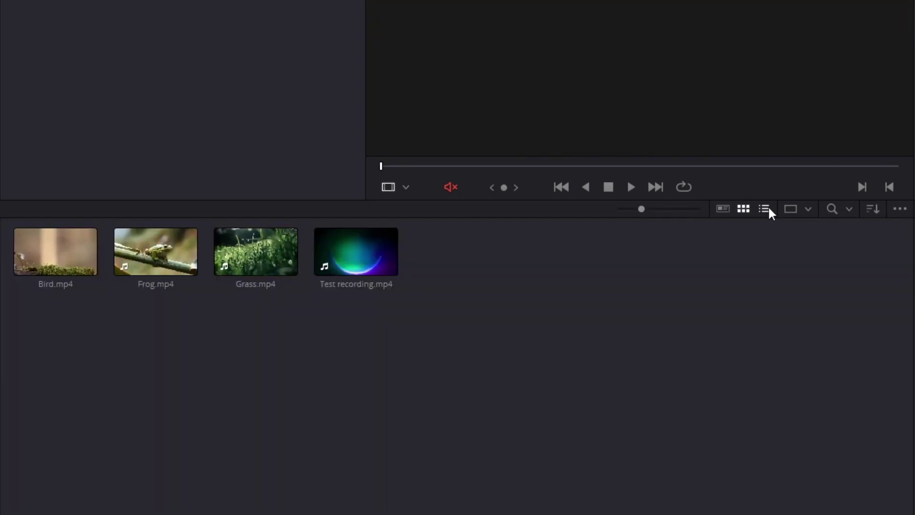
pyautogui.click(765, 208)
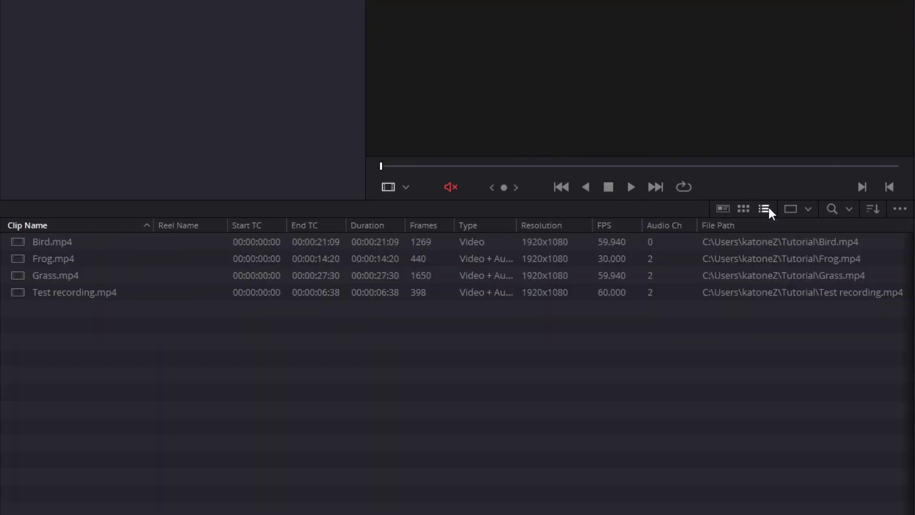
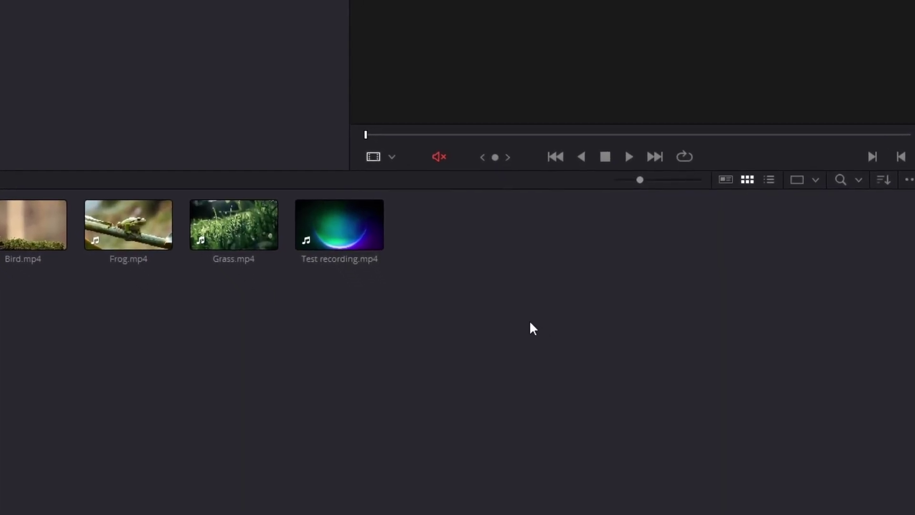
# View the imported clips on the Cut page and switch to the Edit page
pyautogui.click(223, 496)
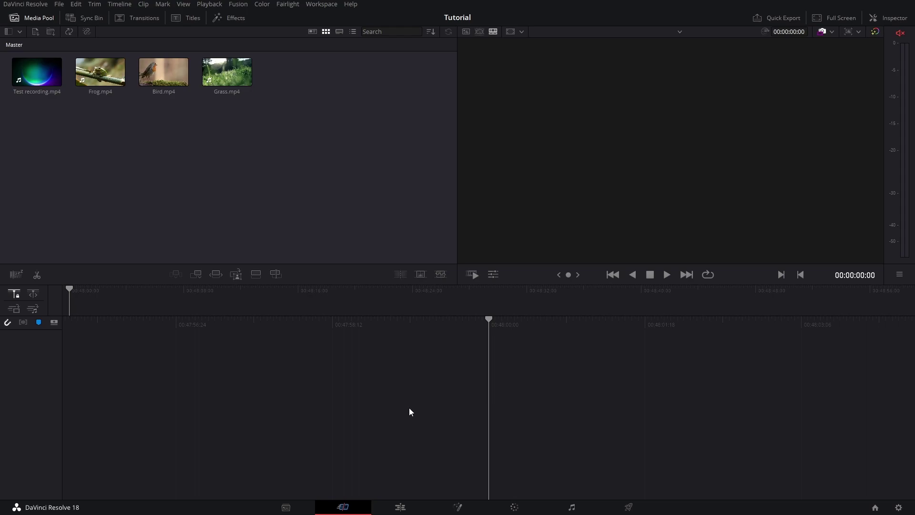
pyautogui.click(402, 508)
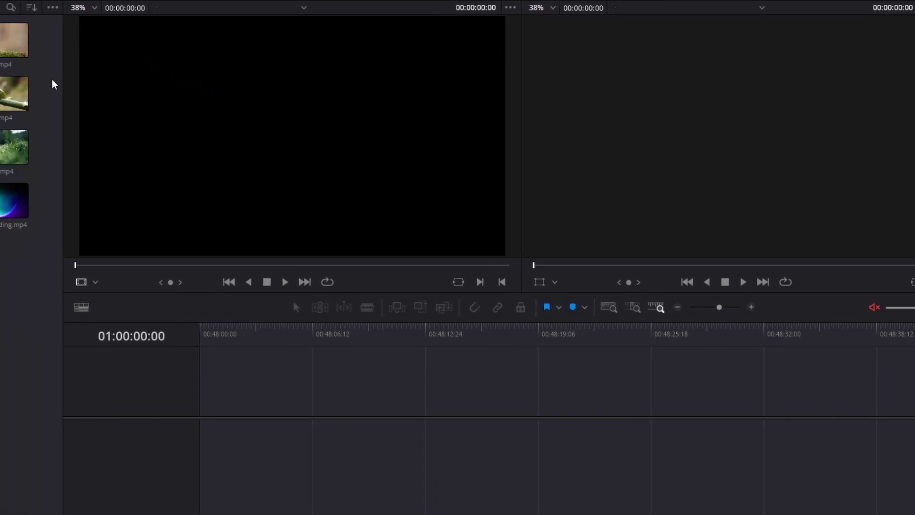
# Load Bird.mp4 into the source viewer and scrub back to about 00:00:00:39 near the clip's start
pyautogui.click(57, 43)
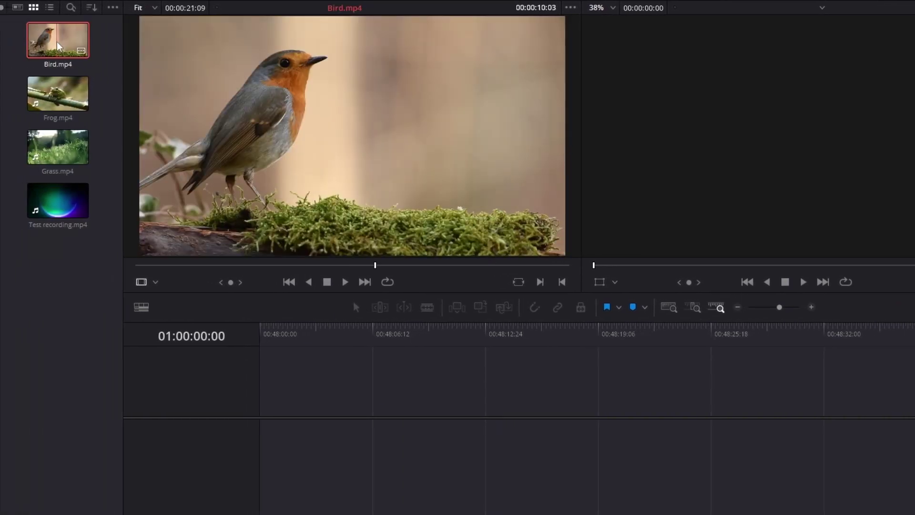
pyautogui.moveTo(58, 47); pyautogui.dragTo(333, 110)
pyautogui.moveTo(376, 266); pyautogui.dragTo(300, 265)
pyautogui.moveTo(336, 298); pyautogui.dragTo(165, 298)
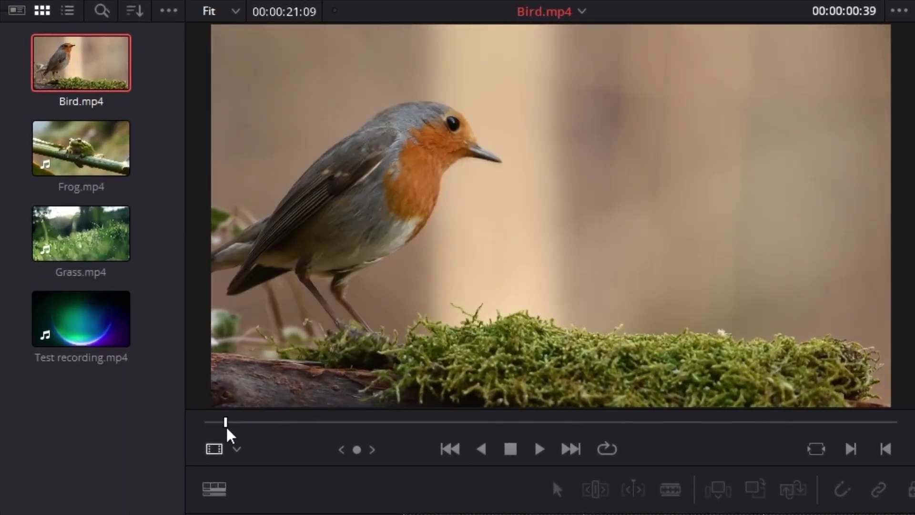
# Mark a range in Bird.mp4 in the source viewer, with the in point near 00:00:06:42 and the out point at 00:00:15:32
pyautogui.moveTo(229, 435); pyautogui.dragTo(390, 438)
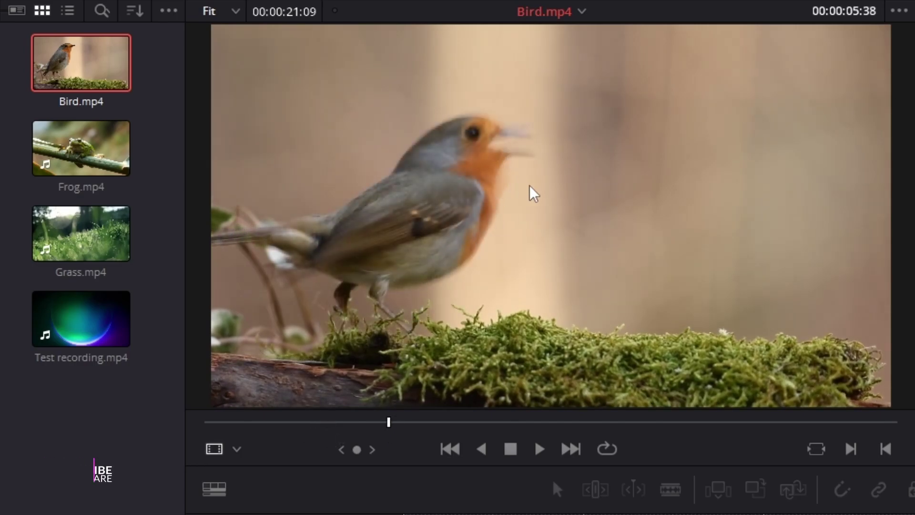
pyautogui.moveTo(388, 425); pyautogui.dragTo(426, 435)
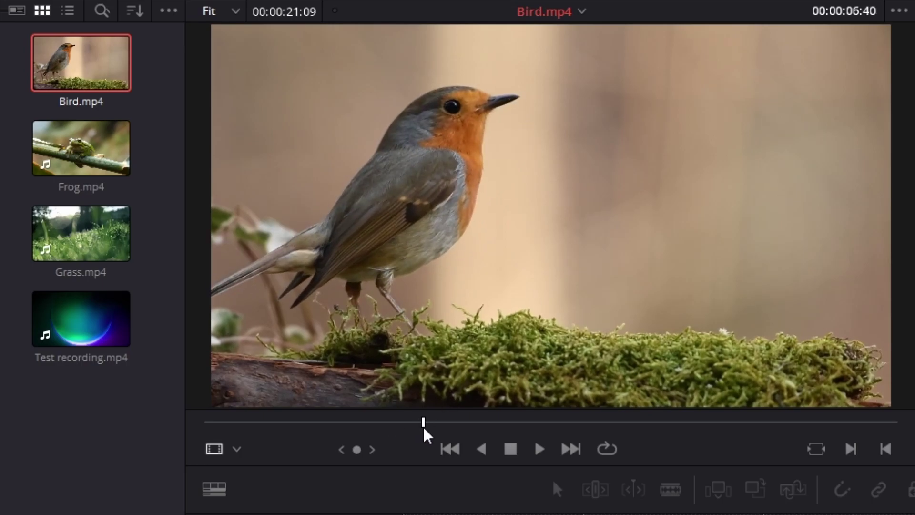
pyautogui.press('i')
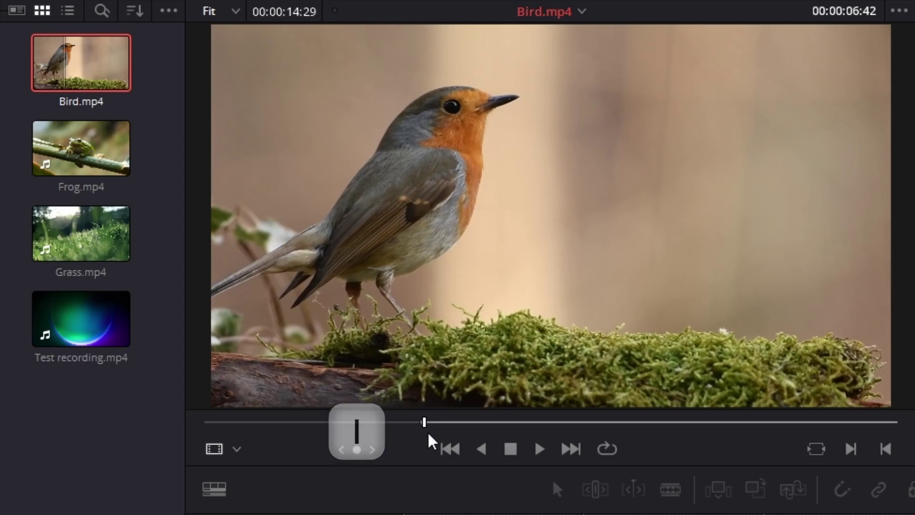
pyautogui.moveTo(437, 424); pyautogui.dragTo(717, 458)
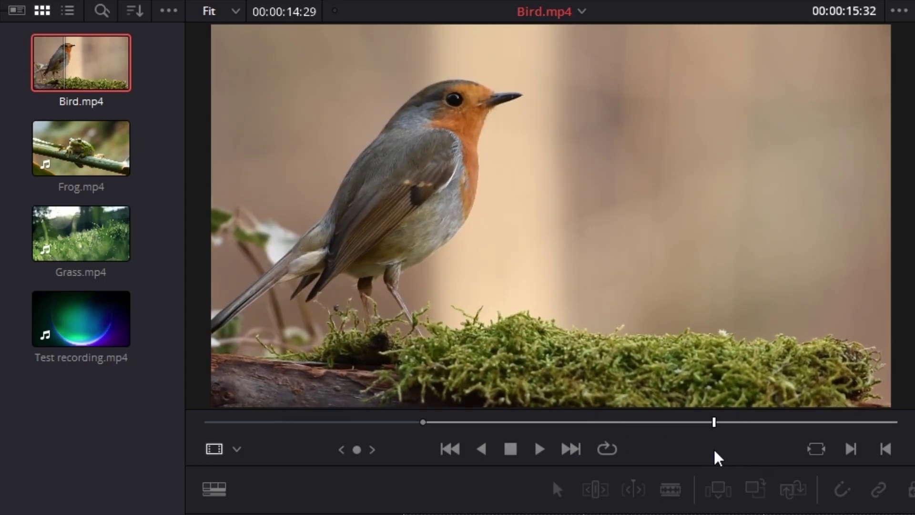
pyautogui.press('o')
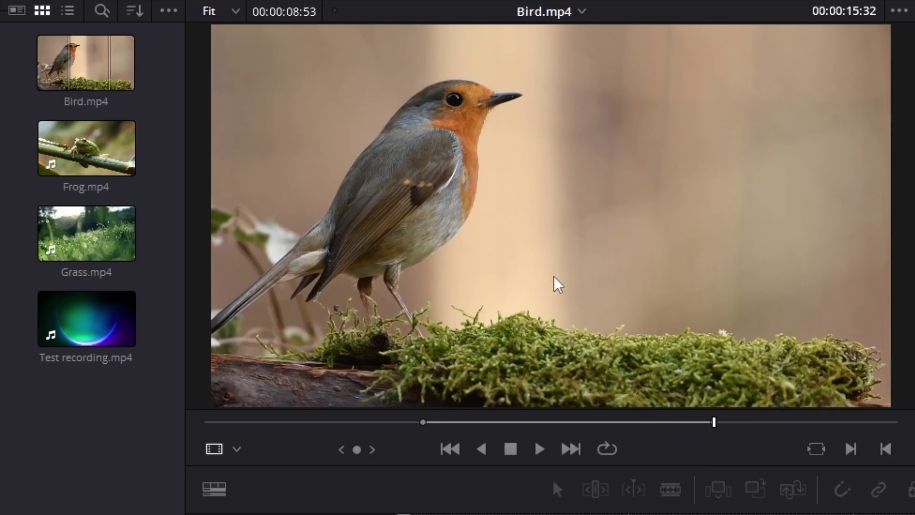
# Place the marked Bird.mp4 range at the start of the timeline and append Frog.mp4 directly after it
pyautogui.moveTo(595, 320); pyautogui.dragTo(407, 362)
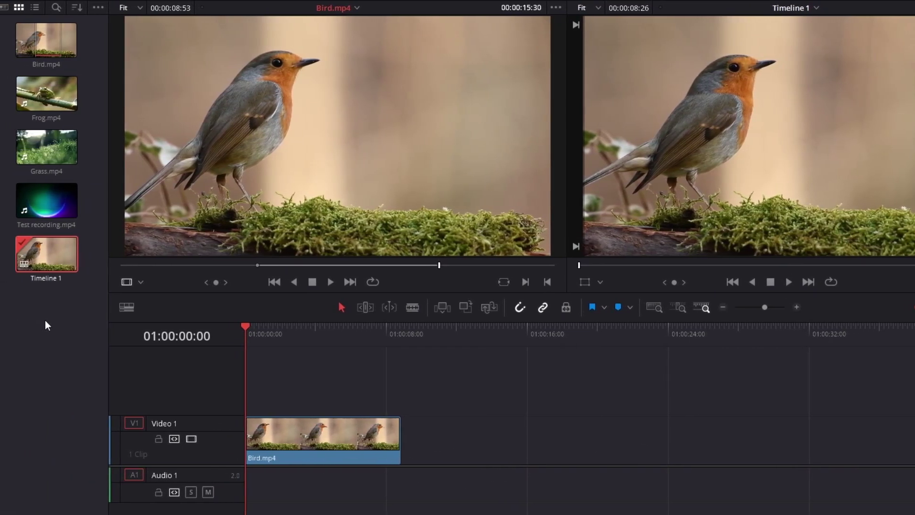
pyautogui.click(61, 101)
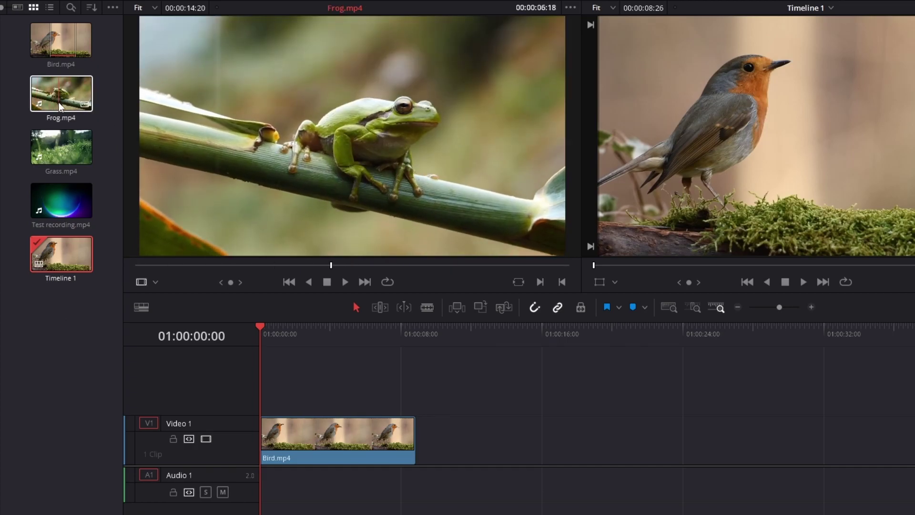
pyautogui.moveTo(53, 97); pyautogui.dragTo(436, 437)
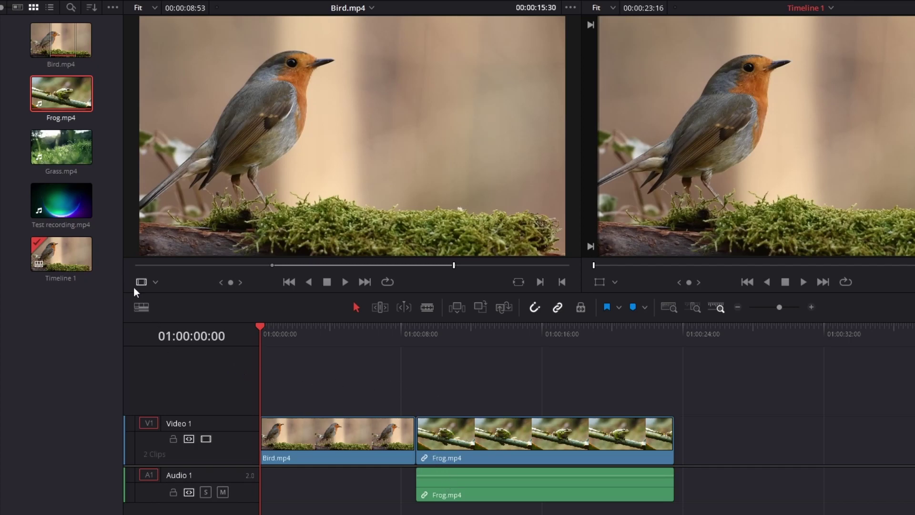
# Append Grass.mp4 directly after the Frog.mp4 clip and move the playhead to 01:00:28:16
pyautogui.click(53, 148)
pyautogui.moveTo(53, 147); pyautogui.dragTo(713, 430)
pyautogui.moveTo(627, 431); pyautogui.dragTo(597, 432)
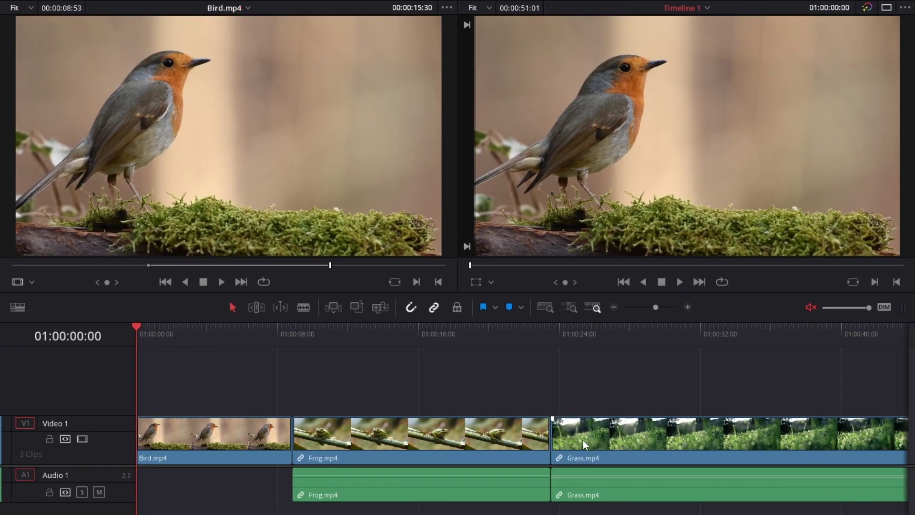
pyautogui.moveTo(136, 327); pyautogui.dragTo(641, 384)
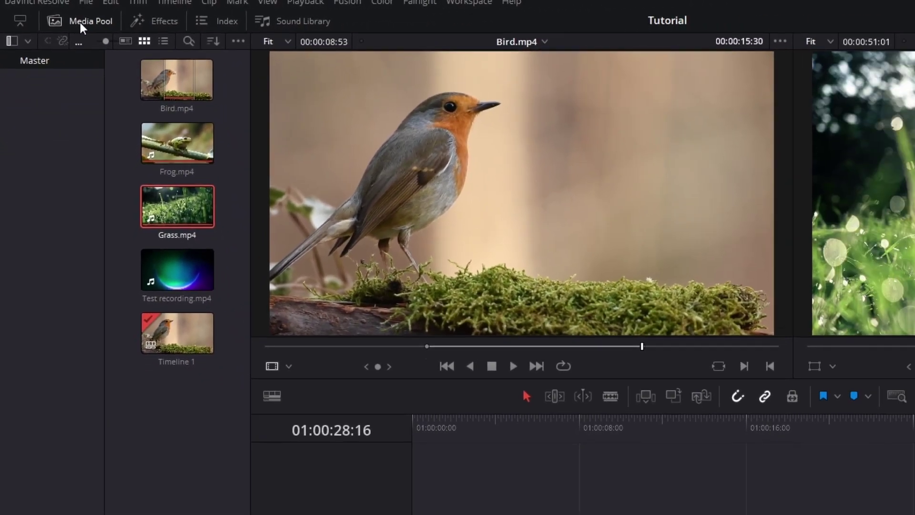
# Hide the media pool and switch to the single timeline viewer
pyautogui.click(82, 21)
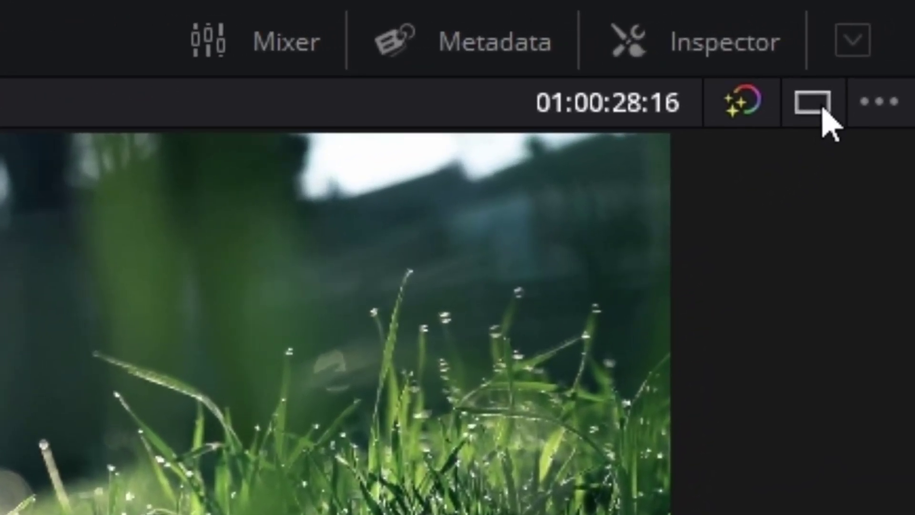
pyautogui.click(817, 106)
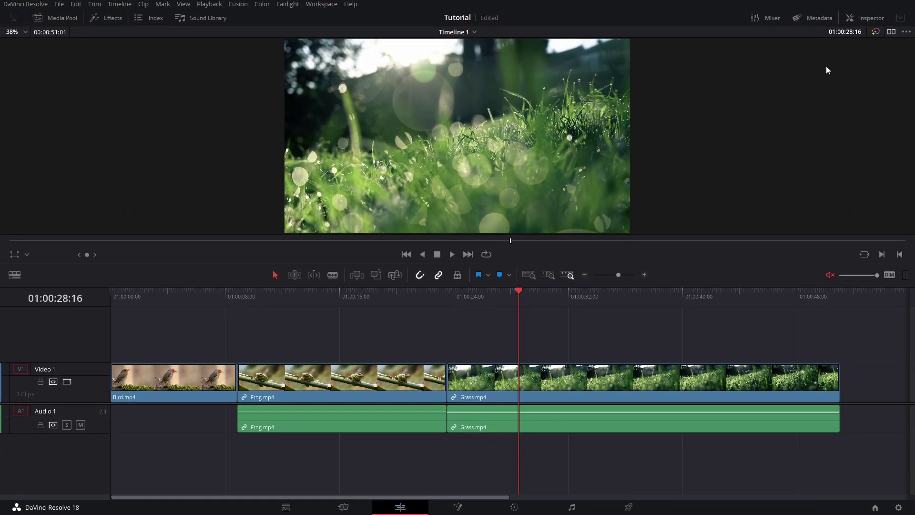
# Trim the end of Grass.mp4 so the timeline lasts 00:00:30:25, and append Test recording.mp4 directly after it
pyautogui.hscroll(1, 472, 333)
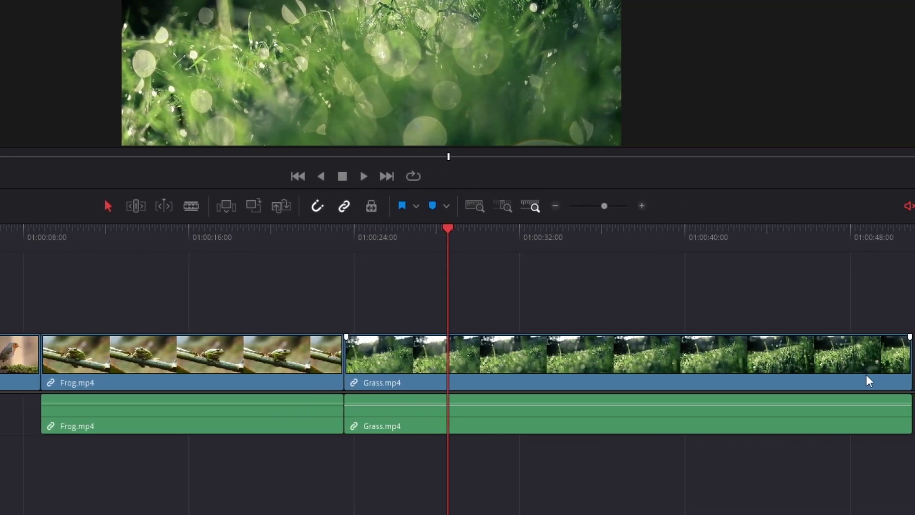
pyautogui.moveTo(819, 363); pyautogui.dragTo(389, 367)
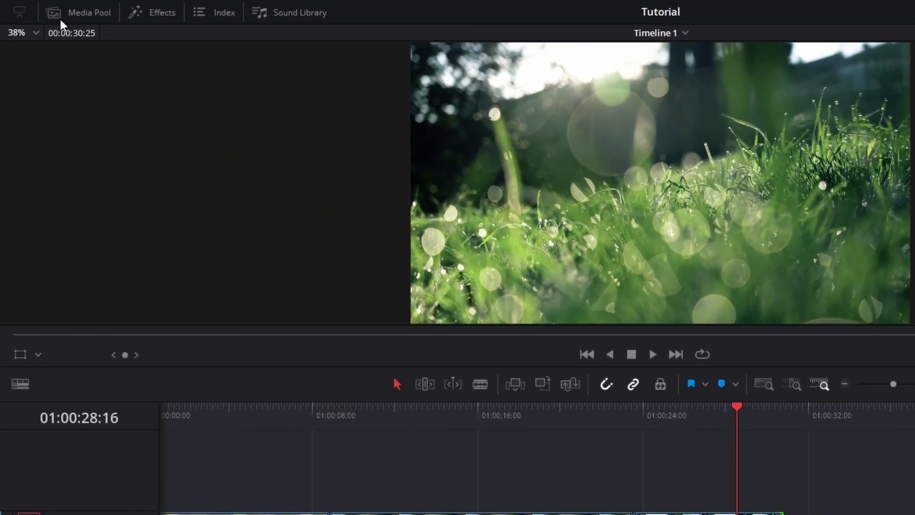
pyautogui.click(60, 19)
pyautogui.moveTo(203, 265); pyautogui.dragTo(695, 351)
pyautogui.moveTo(718, 412)
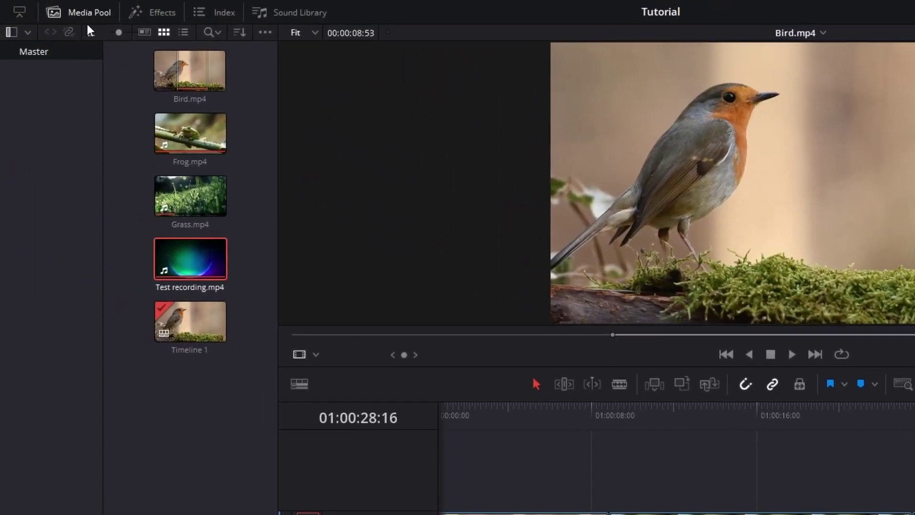
pyautogui.click(87, 14)
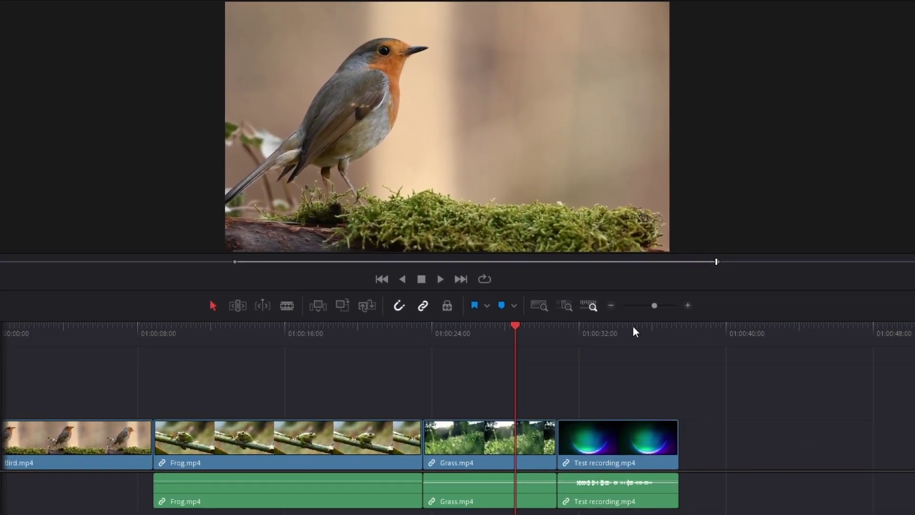
# Examine the timeline at several custom zoom levels, in detail zoom and at full extent
pyautogui.moveTo(653, 307); pyautogui.dragTo(648, 307)
pyautogui.moveTo(618, 276); pyautogui.dragTo(608, 247)
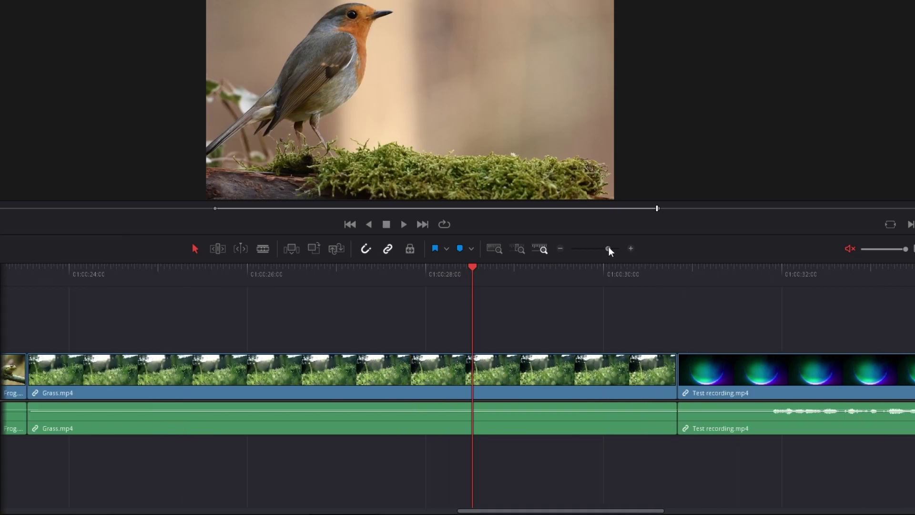
pyautogui.moveTo(609, 247); pyautogui.dragTo(606, 247)
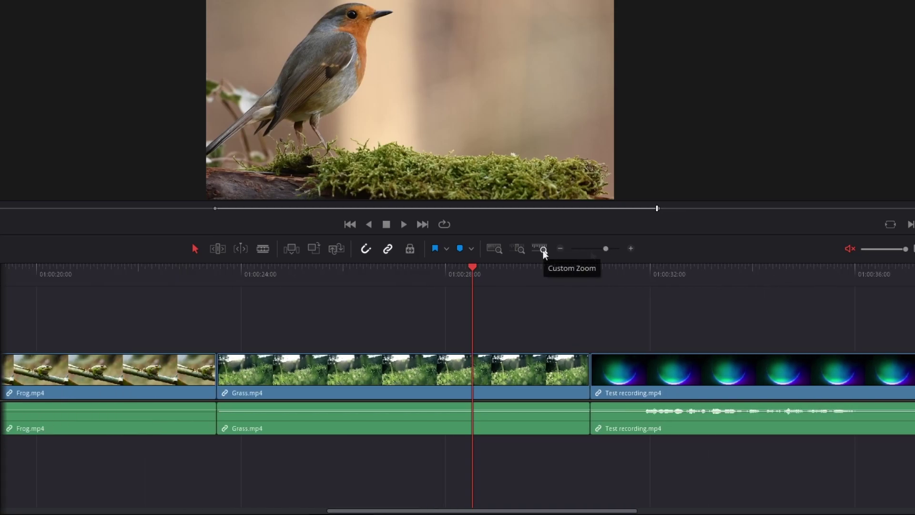
pyautogui.click(523, 248)
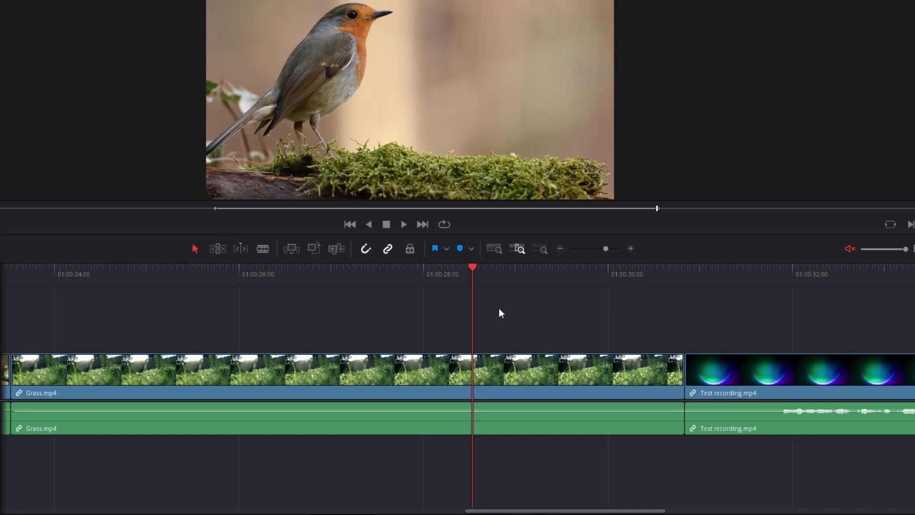
pyautogui.click(493, 249)
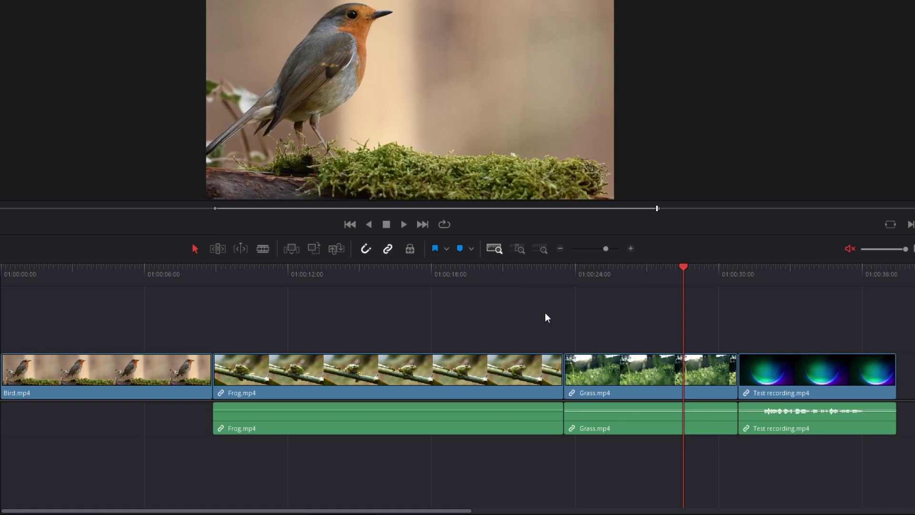
# Zoom repeatedly in and out around the playhead and scroll back and forth along the timeline to examine the four clips
pyautogui.press('alt')
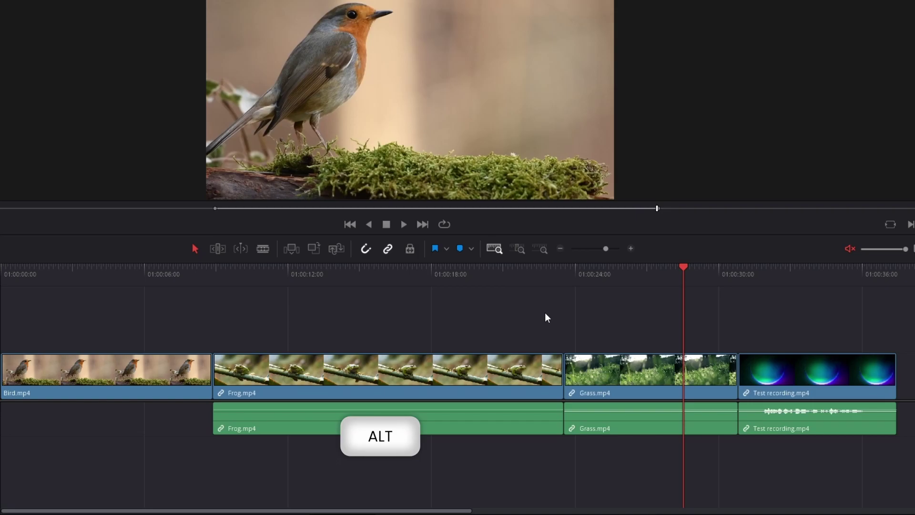
pyautogui.scroll(2, 545, 312)
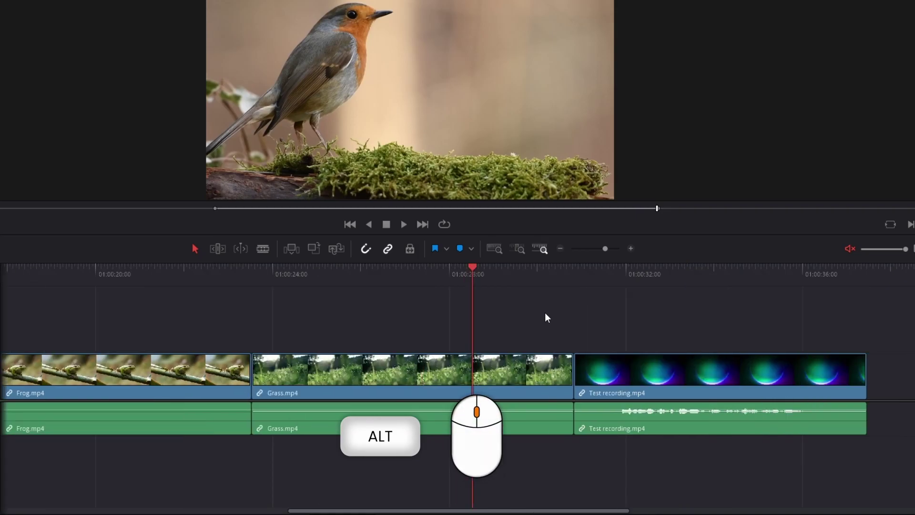
pyautogui.scroll(-3, 544, 313)
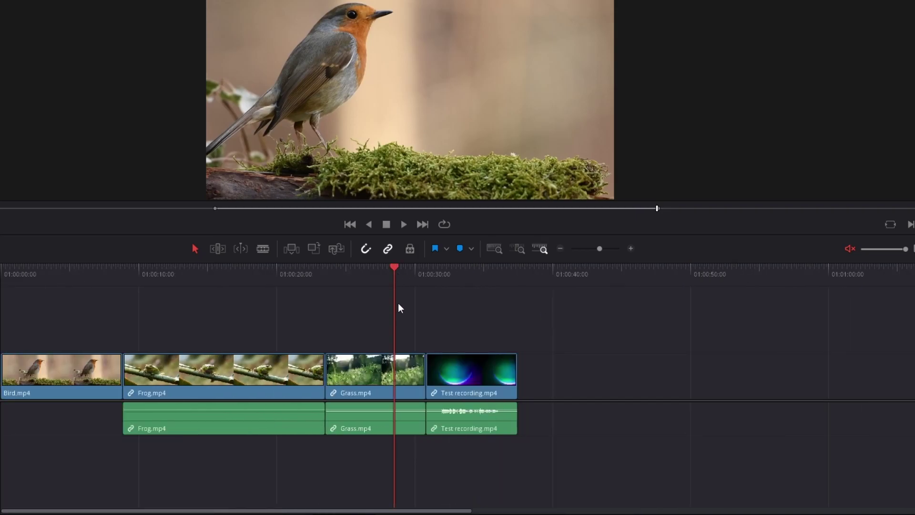
pyautogui.scroll(8, 401, 311)
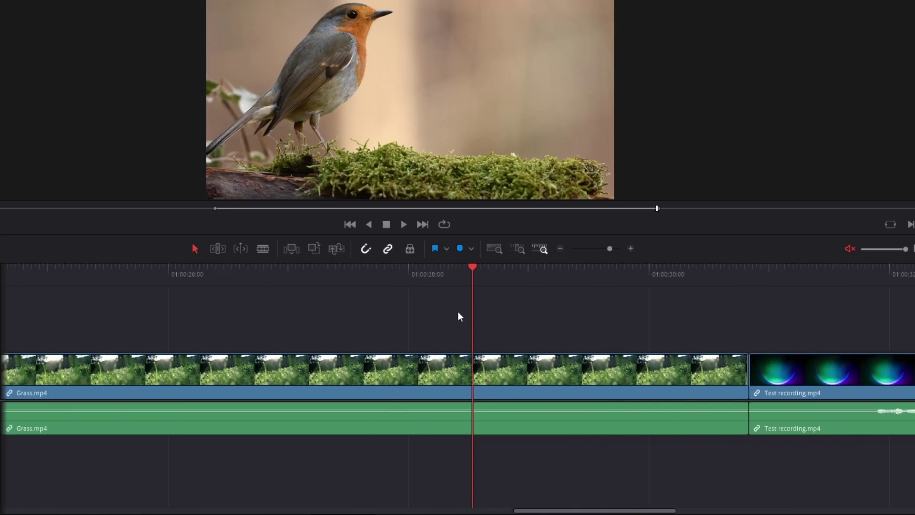
pyautogui.scroll(-3, 475, 308)
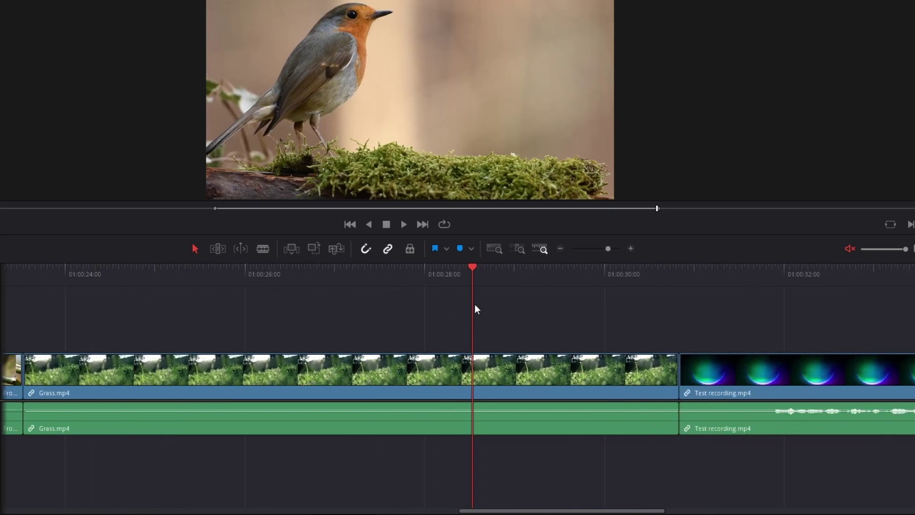
pyautogui.scroll(-8, 474, 309)
pyautogui.scroll(3, 441, 313)
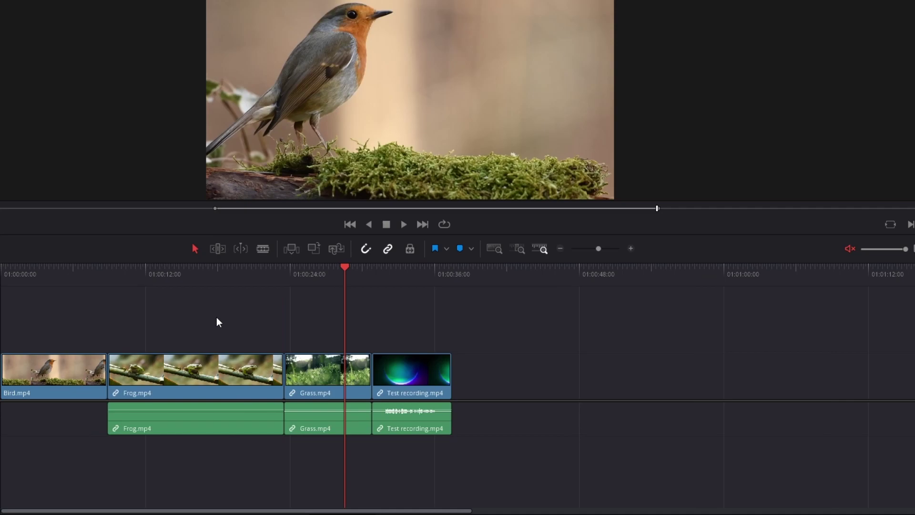
pyautogui.scroll(3, 276, 316)
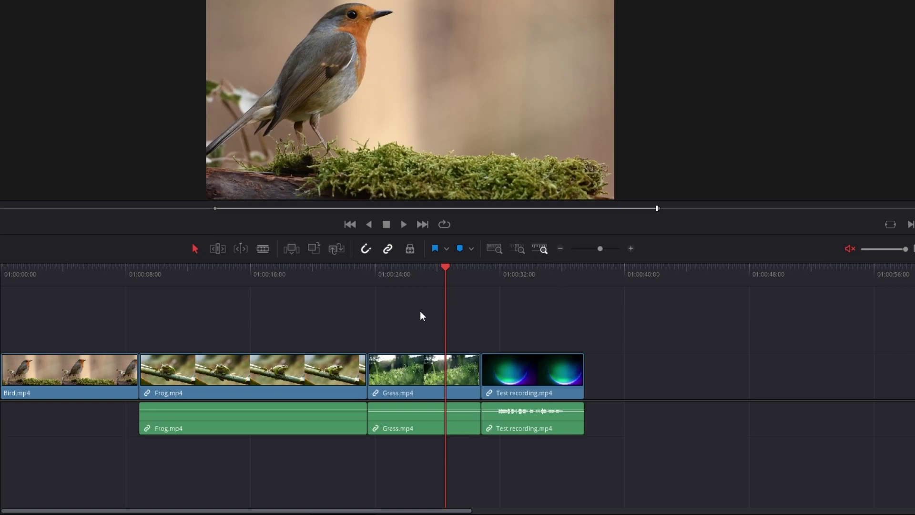
pyautogui.press('ctrl')
pyautogui.hscroll(5, 419, 310)
pyautogui.hscroll(-5, 420, 311)
pyautogui.scroll(3, 419, 311)
pyautogui.scroll(-4, 420, 311)
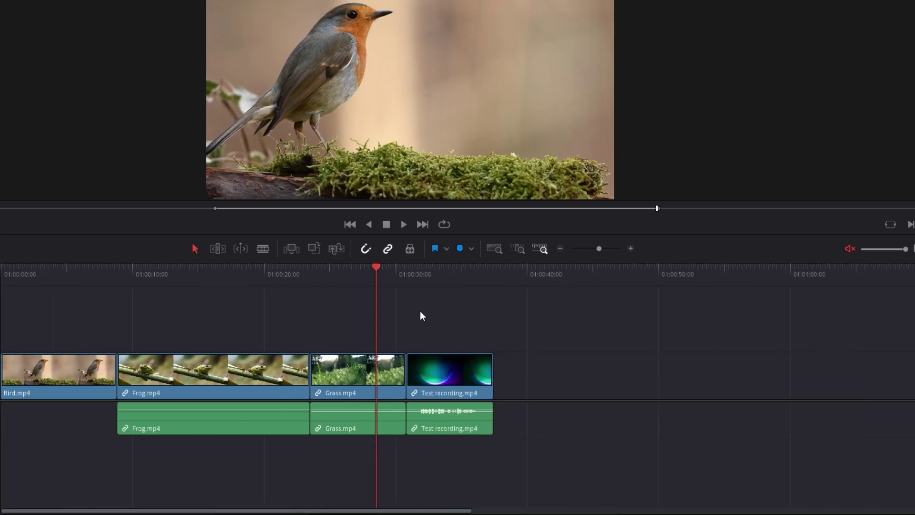
pyautogui.hscroll(2, 420, 311)
pyautogui.hscroll(-2, 420, 311)
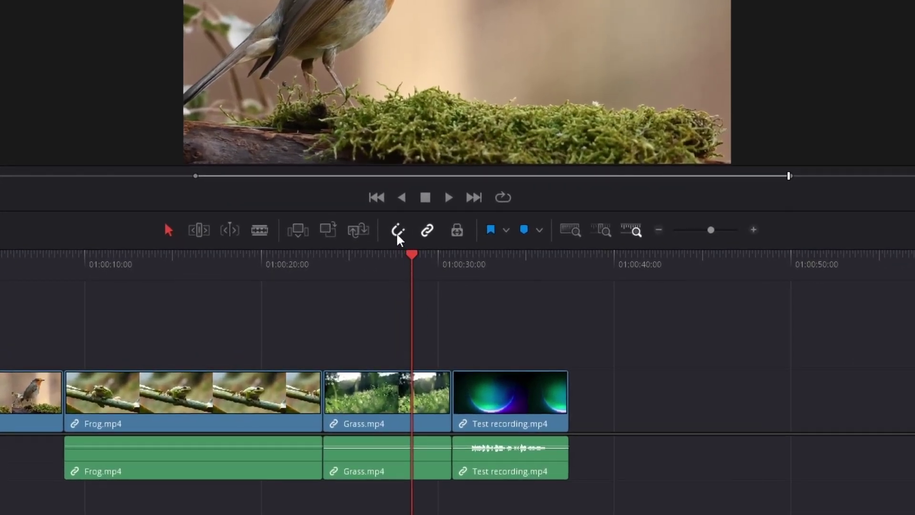
# Turn off snapping and try moving Test recording.mp4 and the playhead freely along the timeline
pyautogui.click(396, 230)
pyautogui.moveTo(491, 398); pyautogui.dragTo(516, 394)
pyautogui.moveTo(413, 257); pyautogui.dragTo(428, 271)
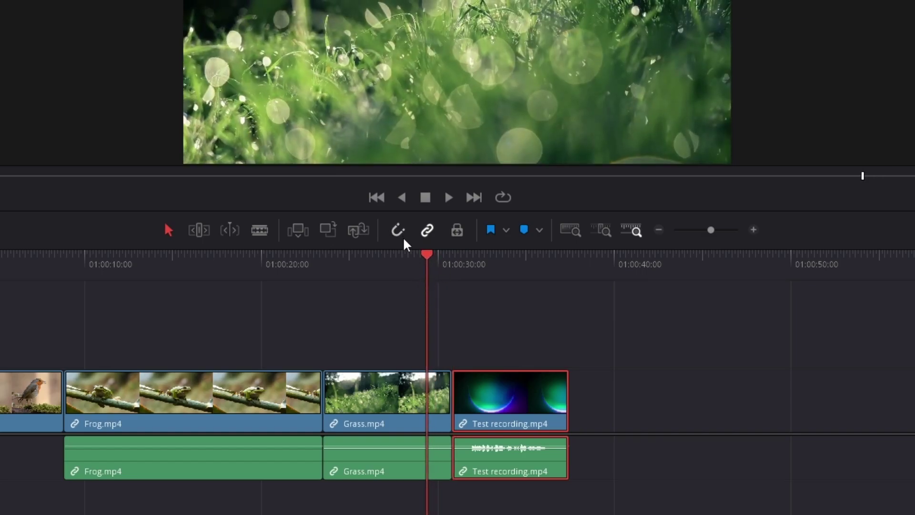
# Move the playhead to 01:00:25:23, then shift Test recording.mp4 away and snap it back against the end of Grass.mp4
pyautogui.moveTo(427, 253); pyautogui.dragTo(362, 279)
pyautogui.moveTo(492, 399)
pyautogui.mouseDown()
pyautogui.moveTo(513, 394)
pyautogui.moveTo(499, 395)
pyautogui.mouseUp()
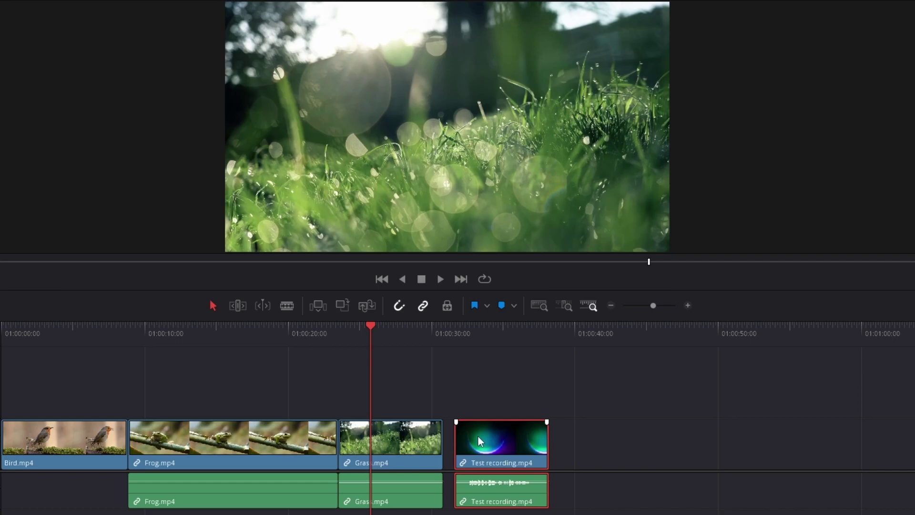
pyautogui.moveTo(479, 436); pyautogui.dragTo(475, 437)
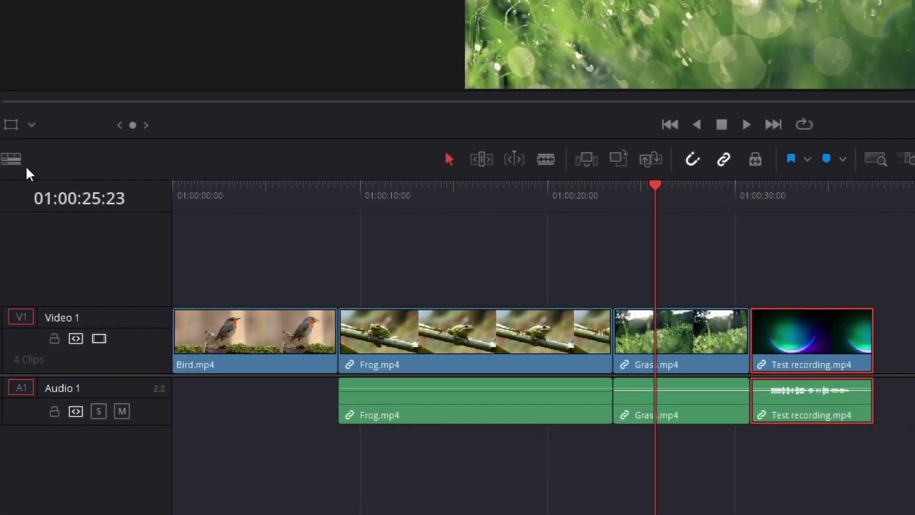
# Turn on stacked timelines in the timeline view options and switch them back off
pyautogui.click(13, 160)
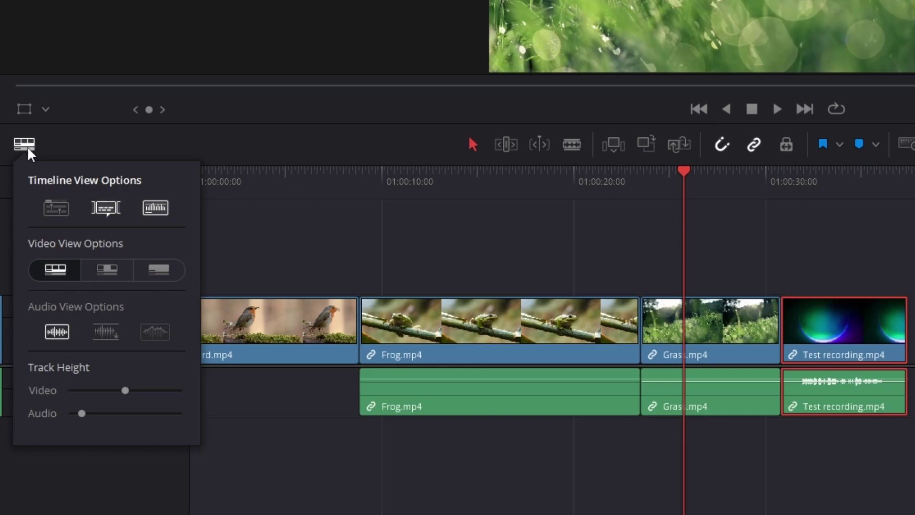
pyautogui.click(58, 209)
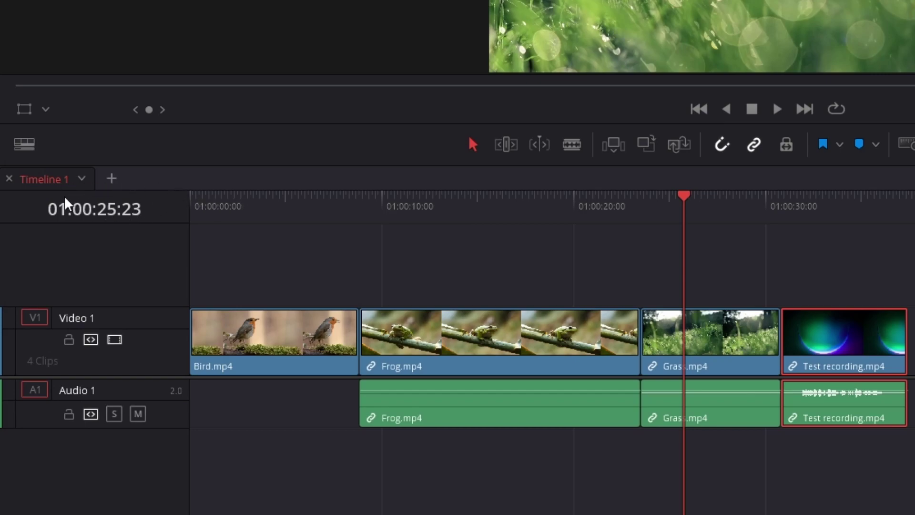
pyautogui.click(25, 144)
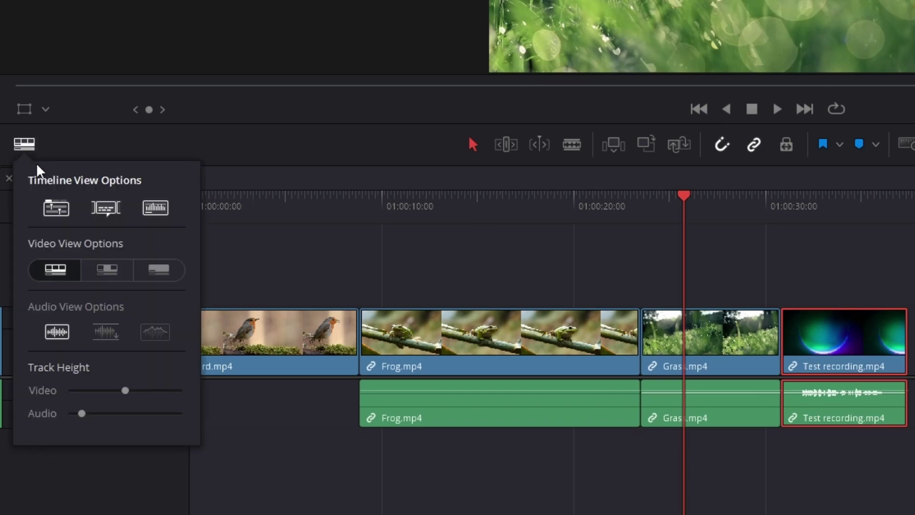
pyautogui.click(56, 207)
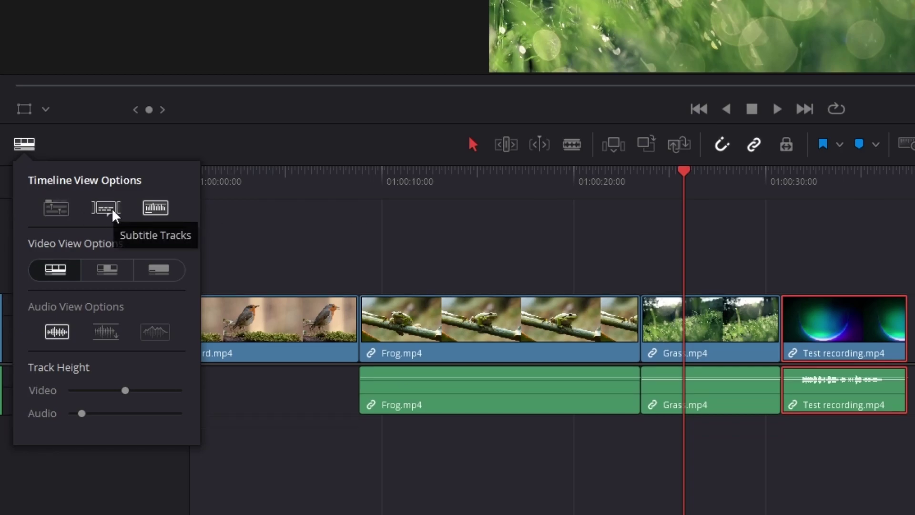
pyautogui.click(156, 208)
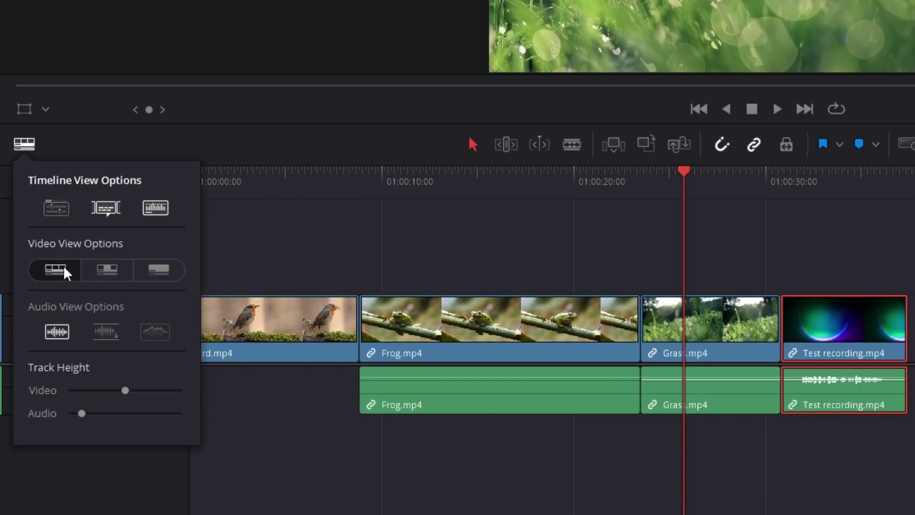
# Compare the video clip display styles and keep the one showing only first and last frame thumbnails
pyautogui.click(100, 269)
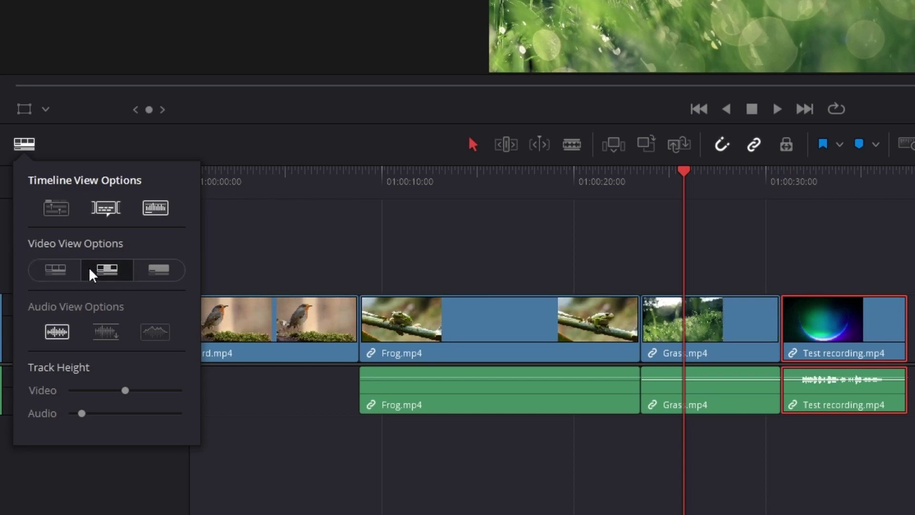
pyautogui.click(156, 272)
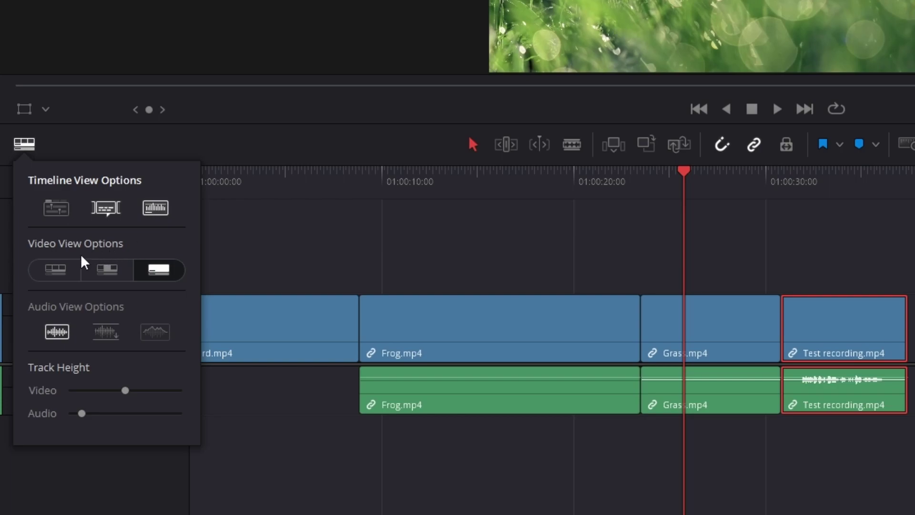
pyautogui.click(63, 265)
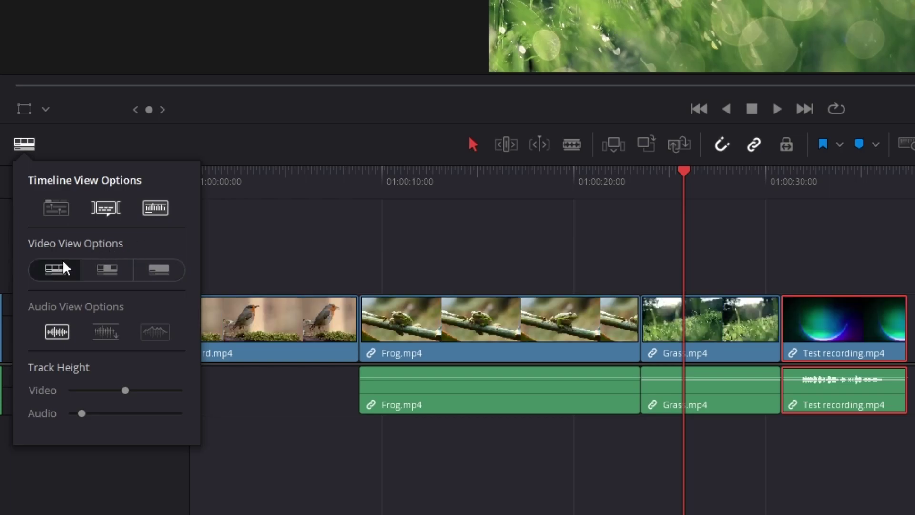
pyautogui.click(96, 276)
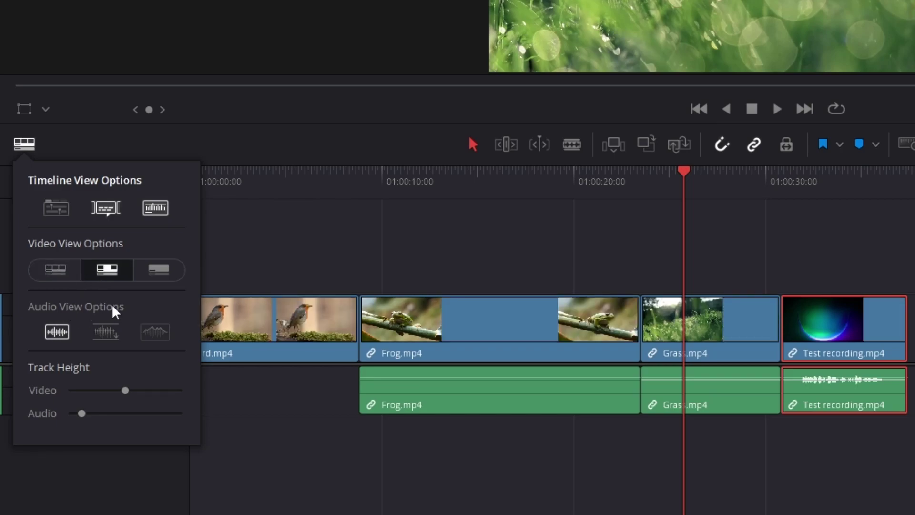
# Enable full waveforms and waveform borders for audio, then slightly reduce the video track height and enlarge the audio tracks
pyautogui.click(111, 335)
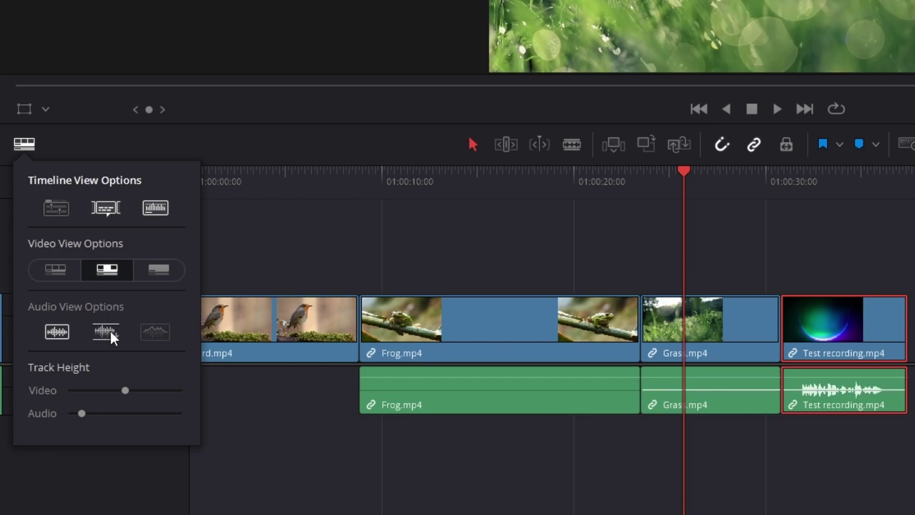
pyautogui.click(157, 340)
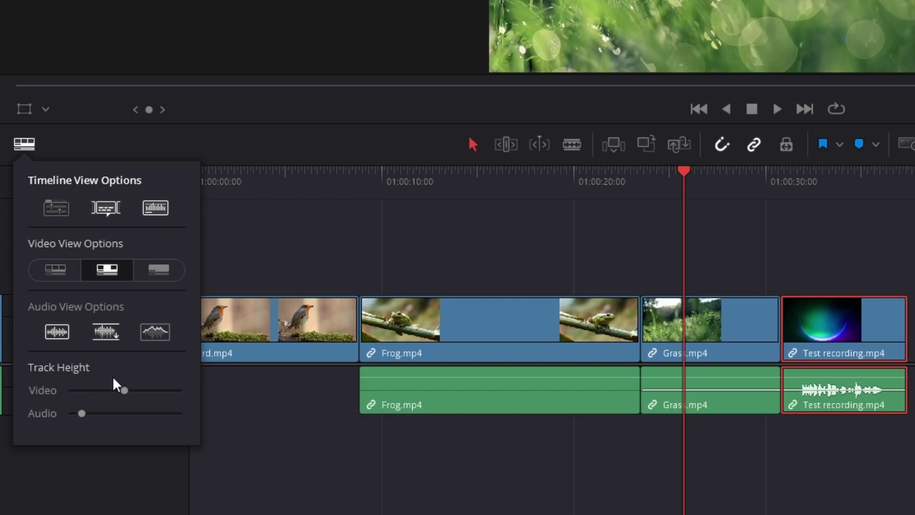
pyautogui.moveTo(125, 391); pyautogui.dragTo(118, 426)
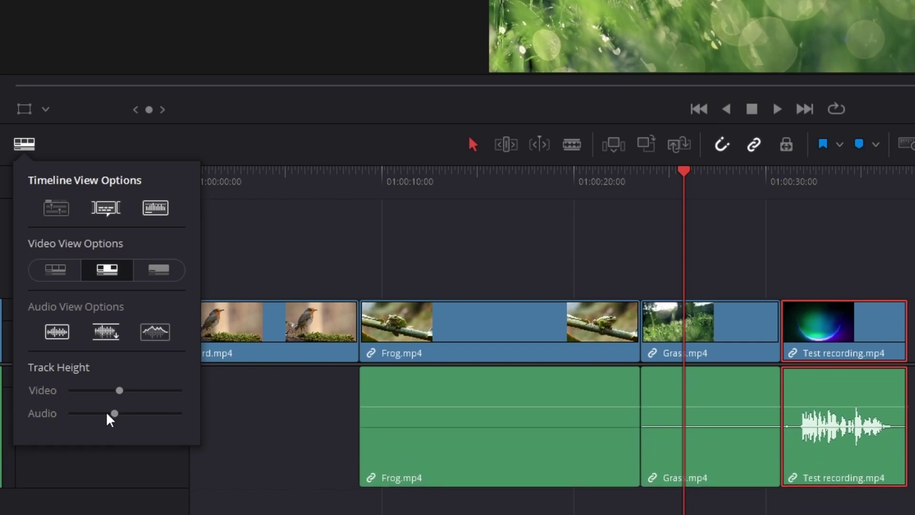
# Examine the Test recording.mp4 waveform up close, deselect the clip and fit the whole timeline in view
pyautogui.moveTo(830, 424)
pyautogui.scroll(6, 760, 403)
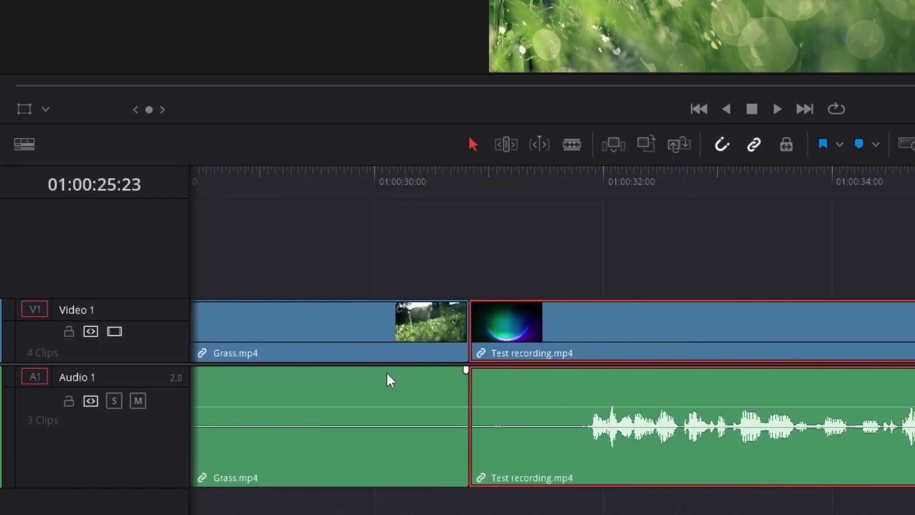
pyautogui.click(25, 145)
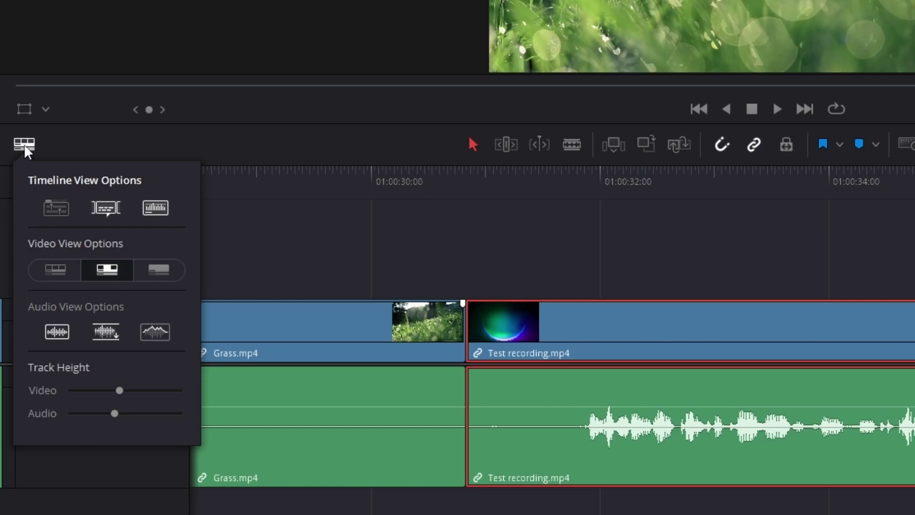
pyautogui.click(497, 246)
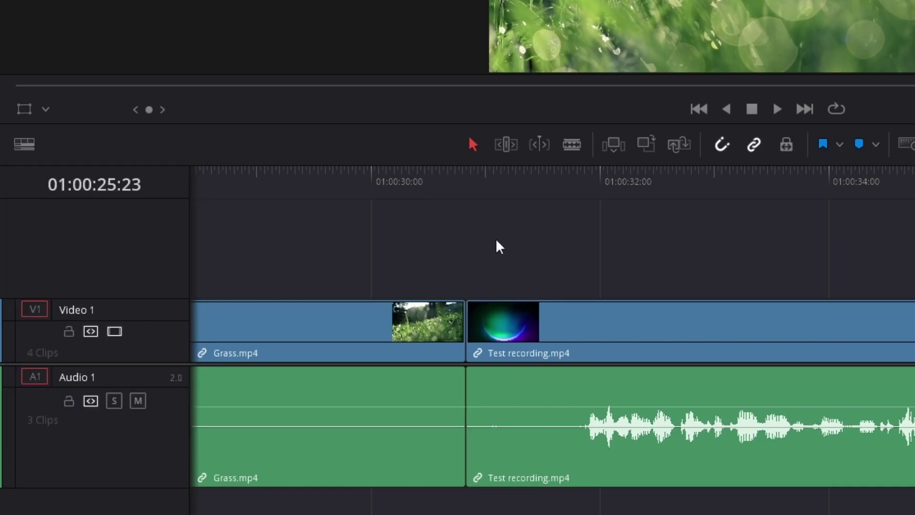
pyautogui.scroll(-8, 496, 239)
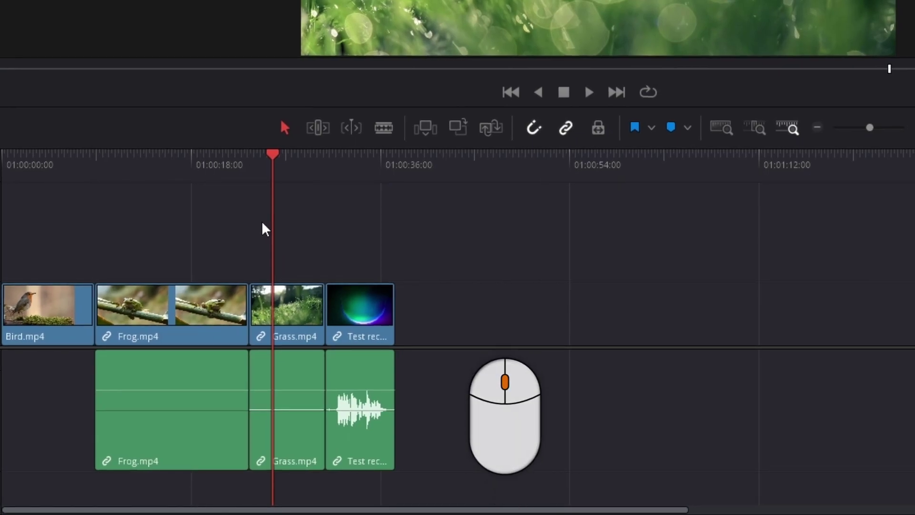
pyautogui.moveTo(328, 239); pyautogui.dragTo(286, 224)
pyautogui.hotkey('shift', 'z')
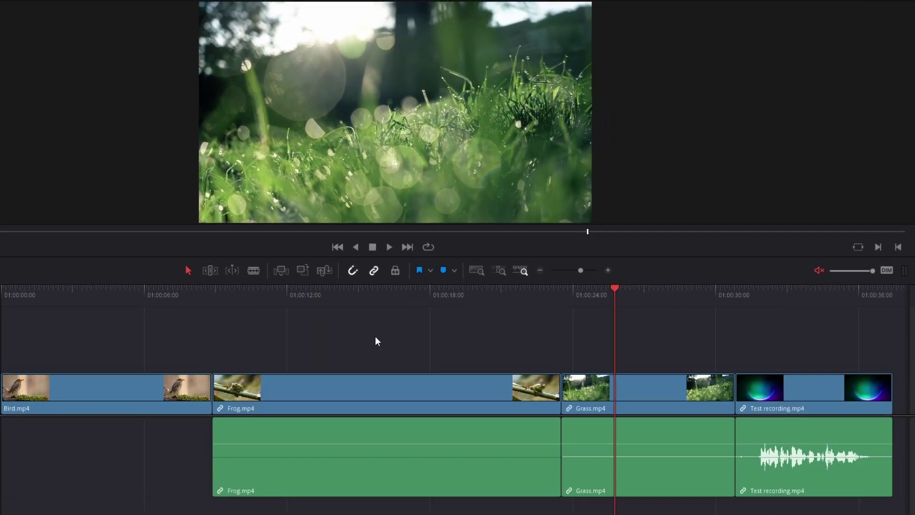
# Play the timeline from its start and stop near the end of Bird.mp4, at about 01:00:07
pyautogui.press('Home')
pyautogui.press('space')
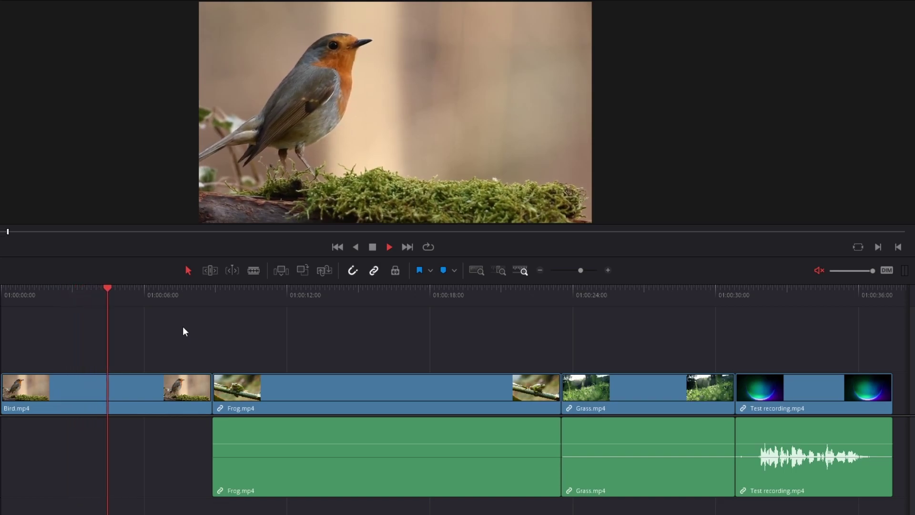
pyautogui.press('space')
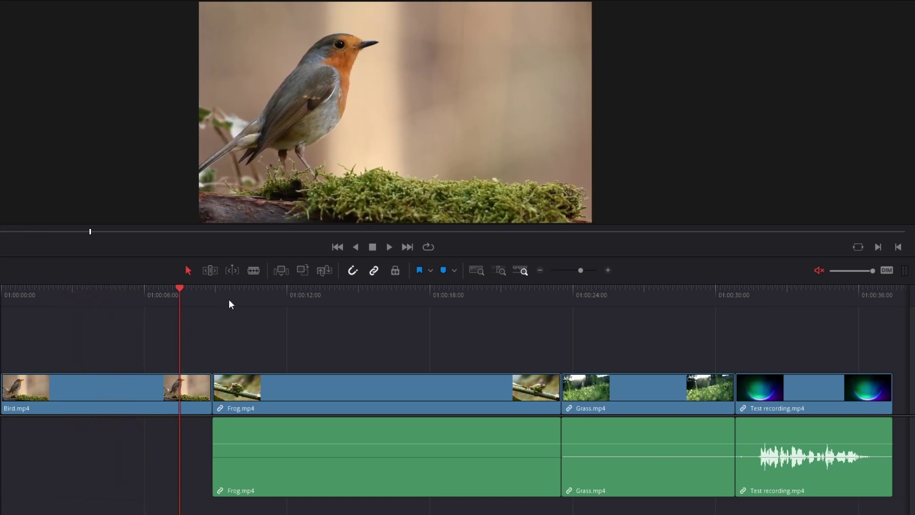
# Move the playhead to about 01:00:14 in Frog.mp4 and split the clip there with the Blade tool
pyautogui.click(256, 293)
pyautogui.moveTo(260, 296); pyautogui.dragTo(338, 296)
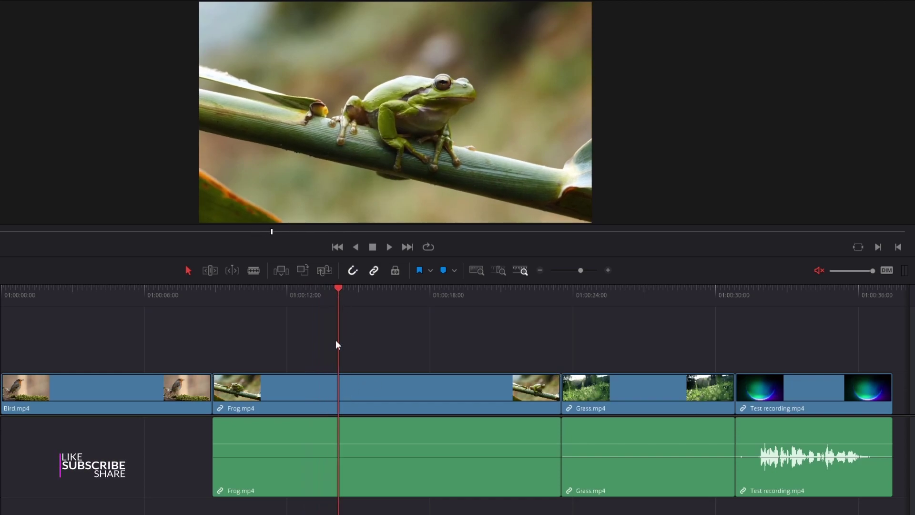
pyautogui.click(255, 271)
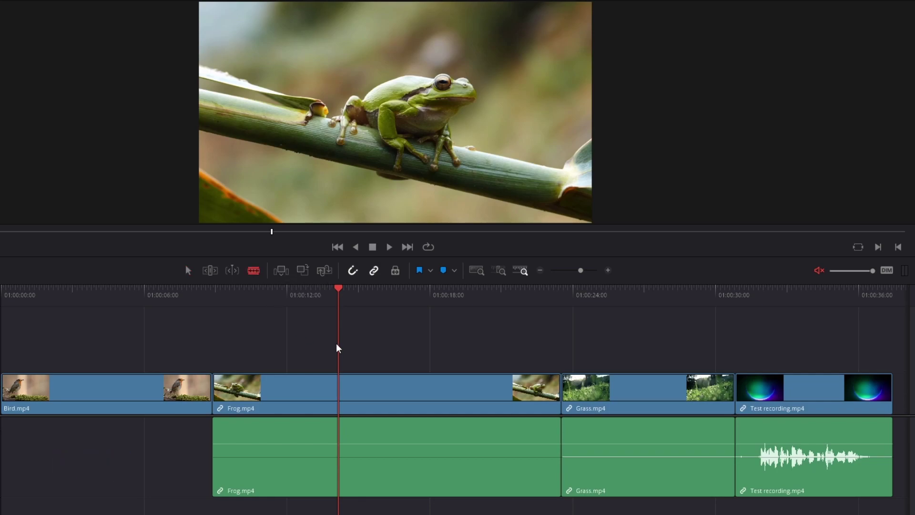
pyautogui.click(343, 395)
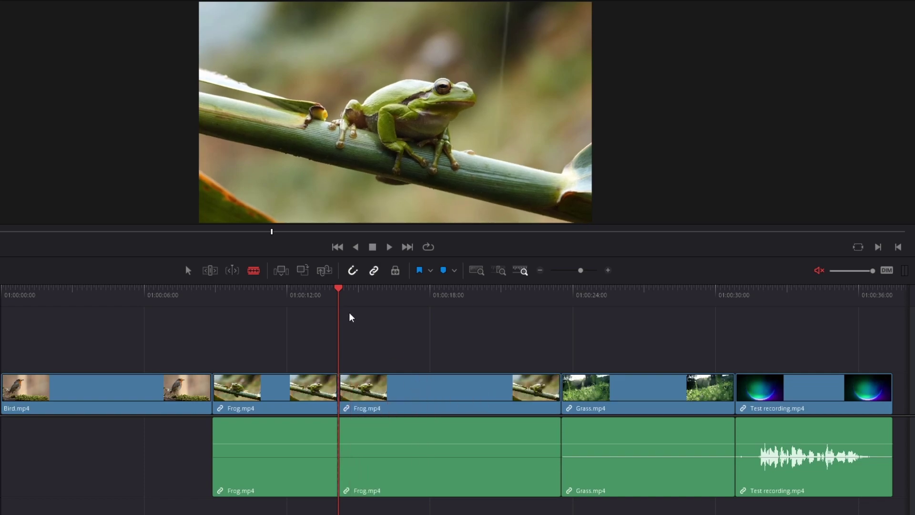
# Return to selection mode and split the second Frog.mp4 section at the playhead, just before 01:00:18:00
pyautogui.moveTo(340, 294); pyautogui.dragTo(358, 294)
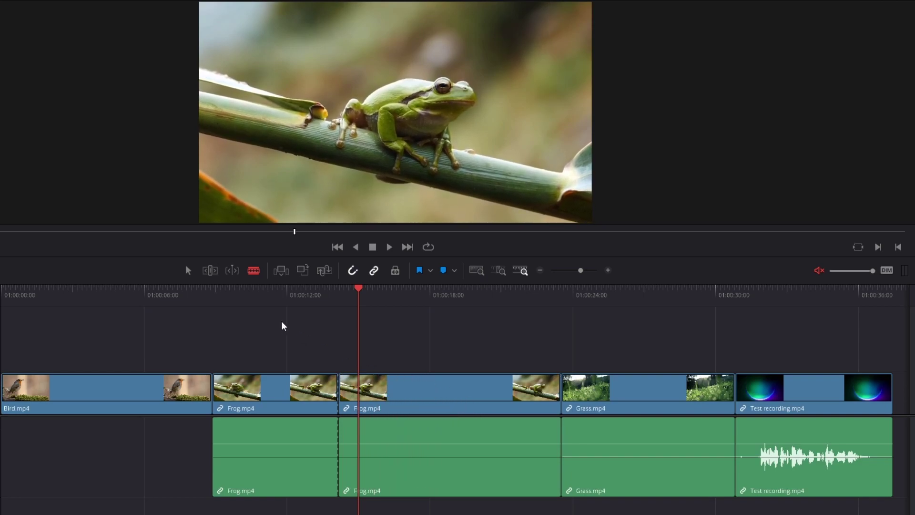
pyautogui.click(188, 270)
pyautogui.click(407, 386)
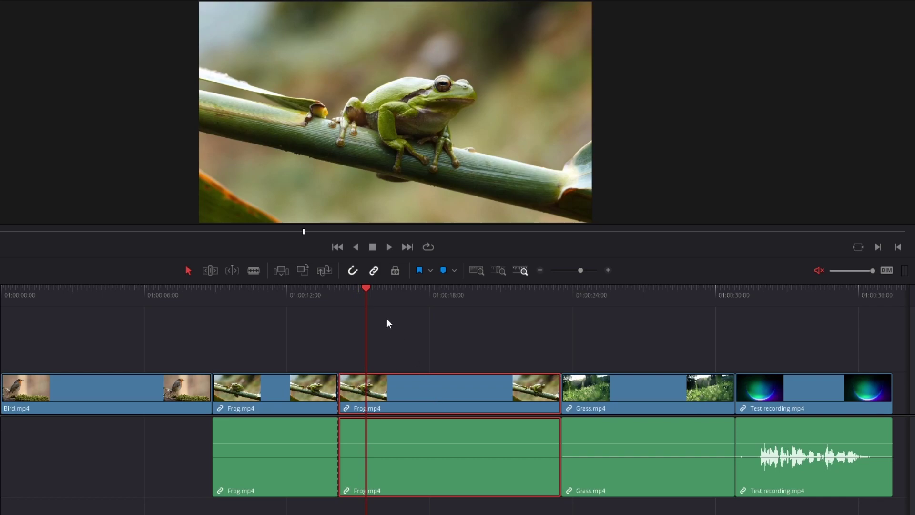
pyautogui.moveTo(366, 290); pyautogui.dragTo(423, 290)
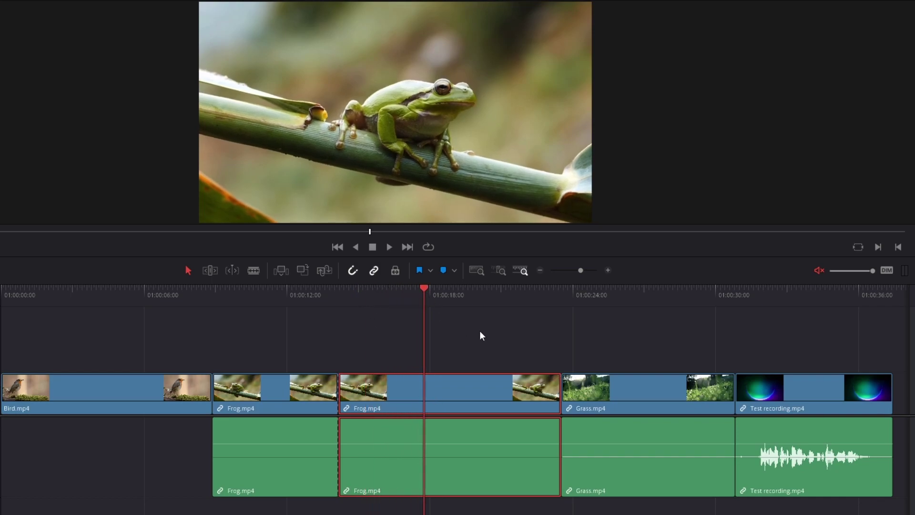
pyautogui.hotkey('ctrl', 'b')
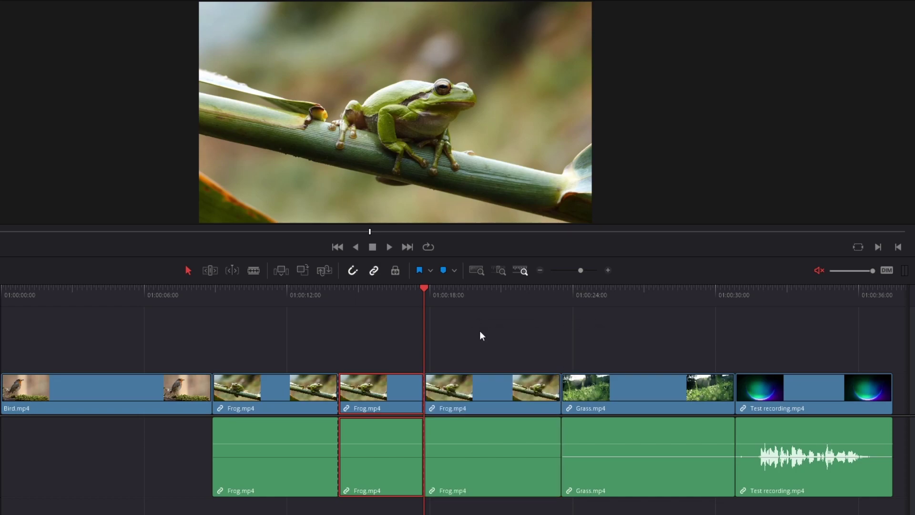
# Delete the middle Frog.mp4 section leaving a gap, undo that, and ripple-delete the section instead
pyautogui.press('BackSpace')
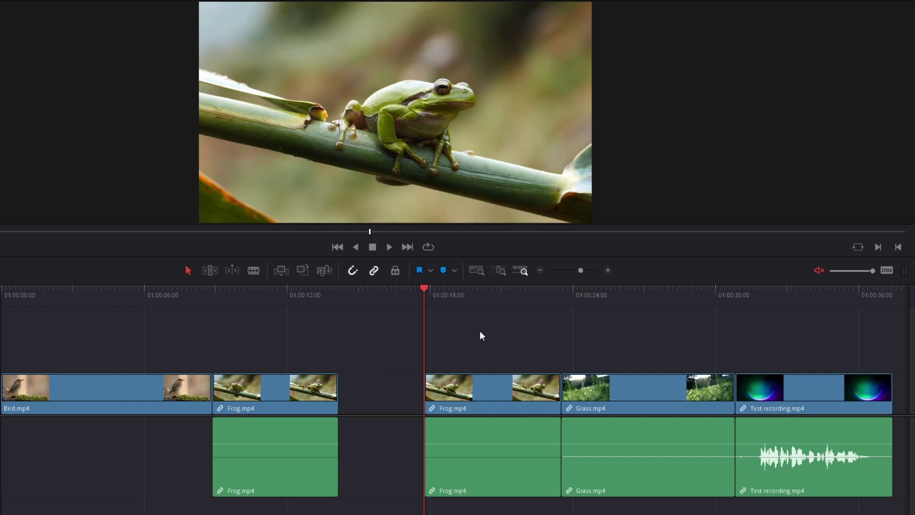
pyautogui.hotkey('ctrl', 'z')
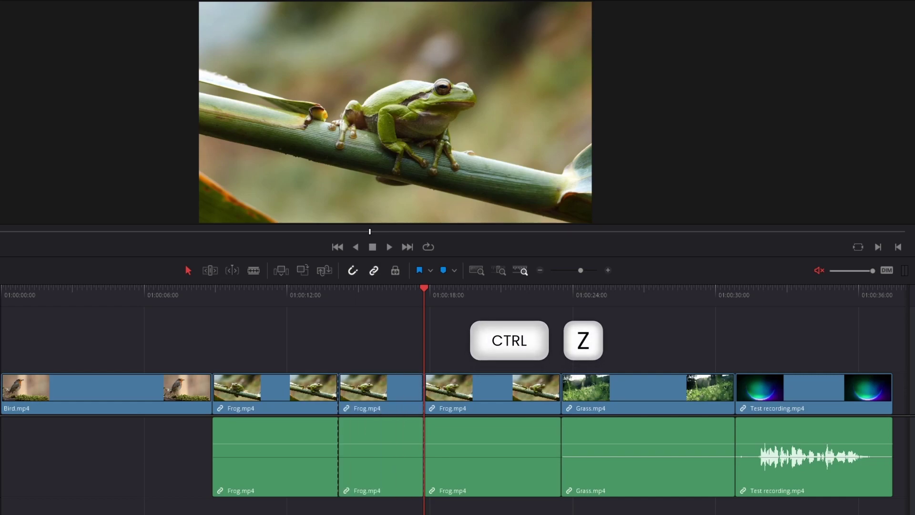
pyautogui.click(384, 386)
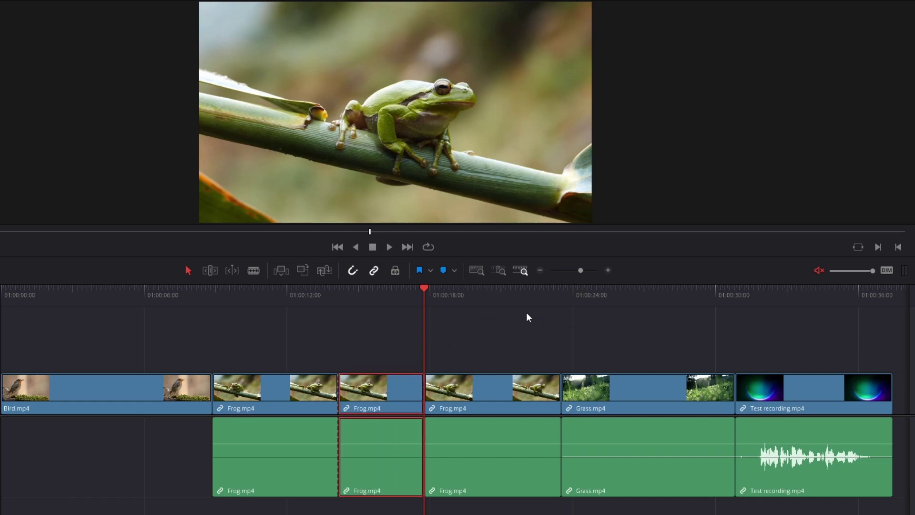
pyautogui.press('Delete')
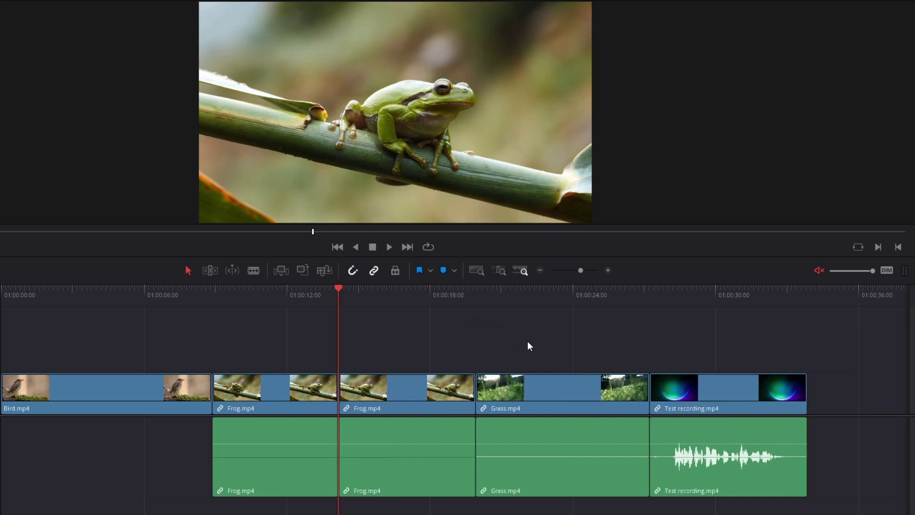
# Unmute the playback audio and play briefly from about 01:00:10 within the first Frog.mp4 section
pyautogui.moveTo(332, 291); pyautogui.dragTo(308, 298)
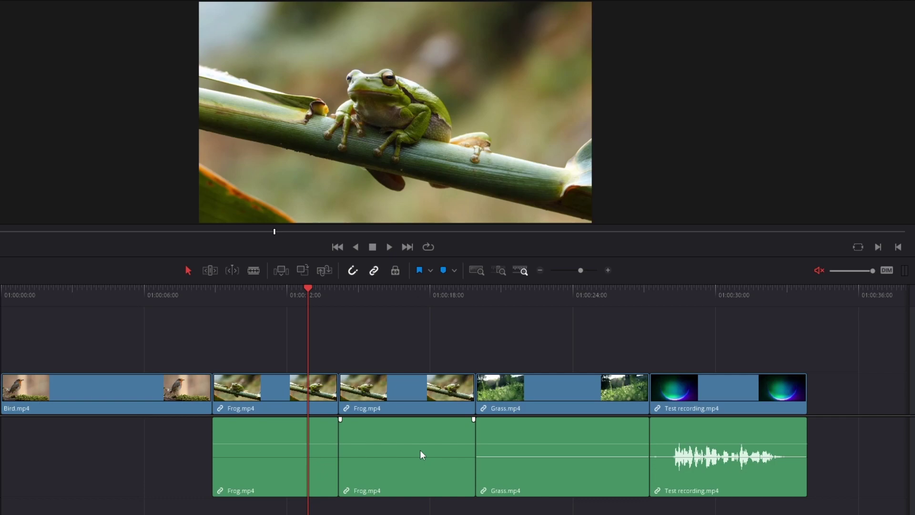
pyautogui.click(819, 274)
pyautogui.click(241, 291)
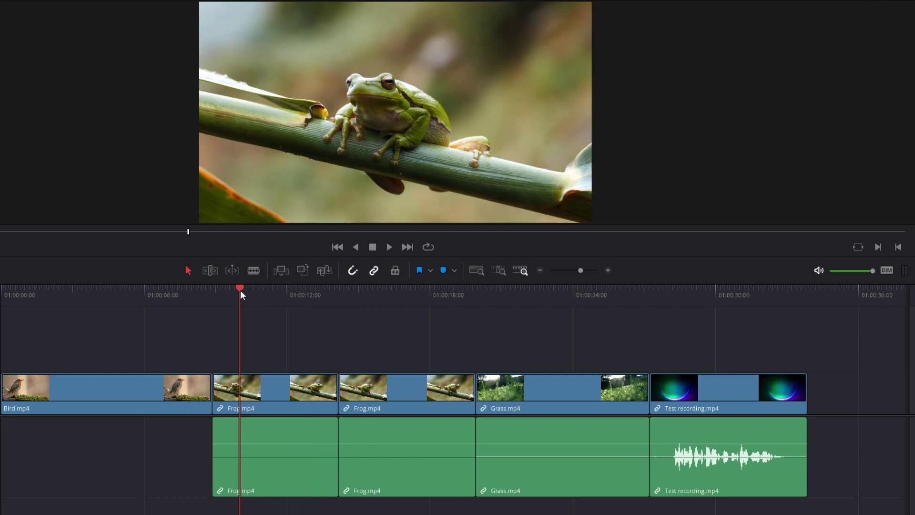
pyautogui.press('space')
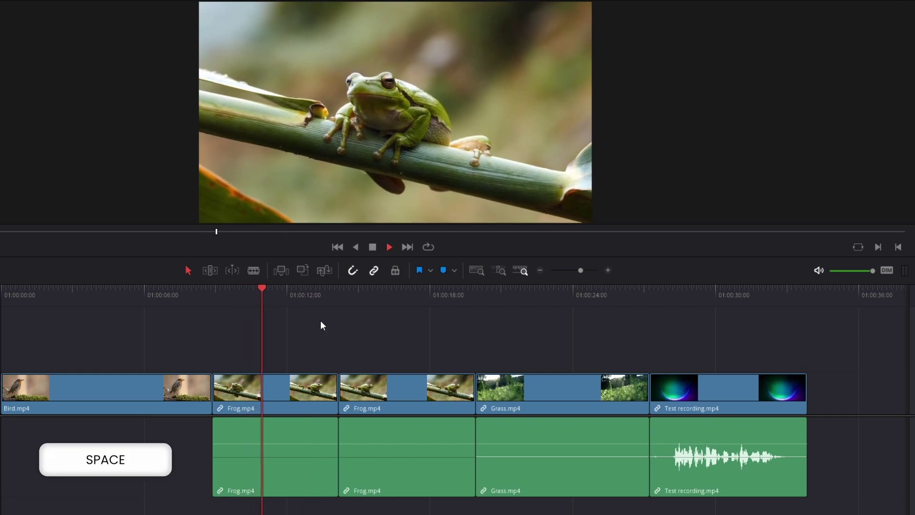
pyautogui.press('space')
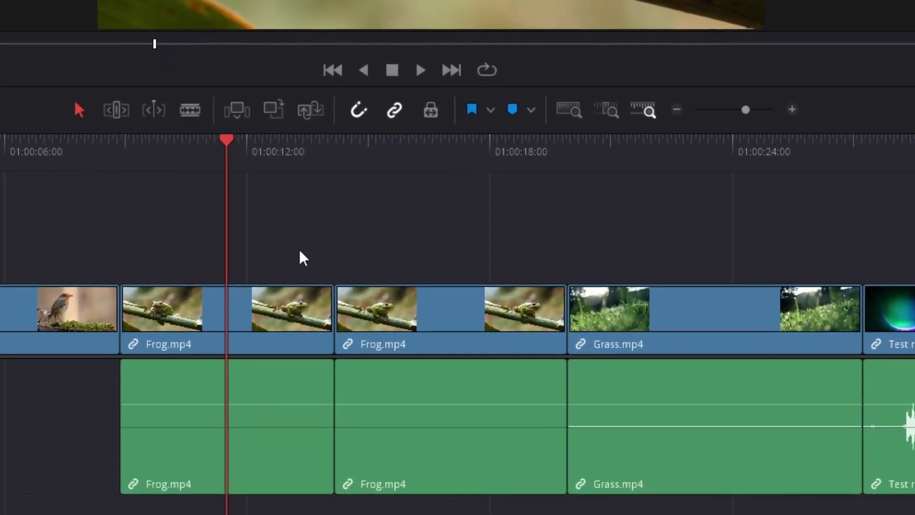
# Try selecting the second Frog.mp4 section's video and audio separately with linked selection off, restore linked selection, and check the first section's Link Clips option
pyautogui.click(280, 303)
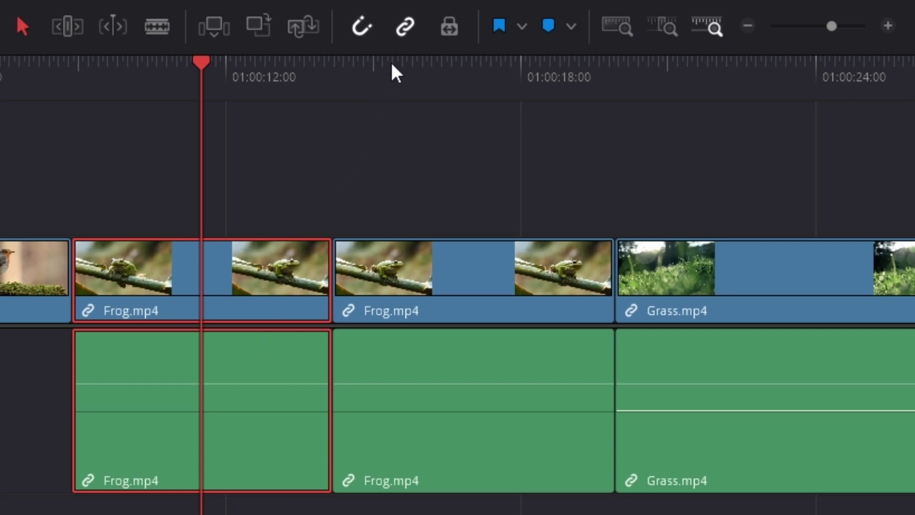
pyautogui.click(405, 35)
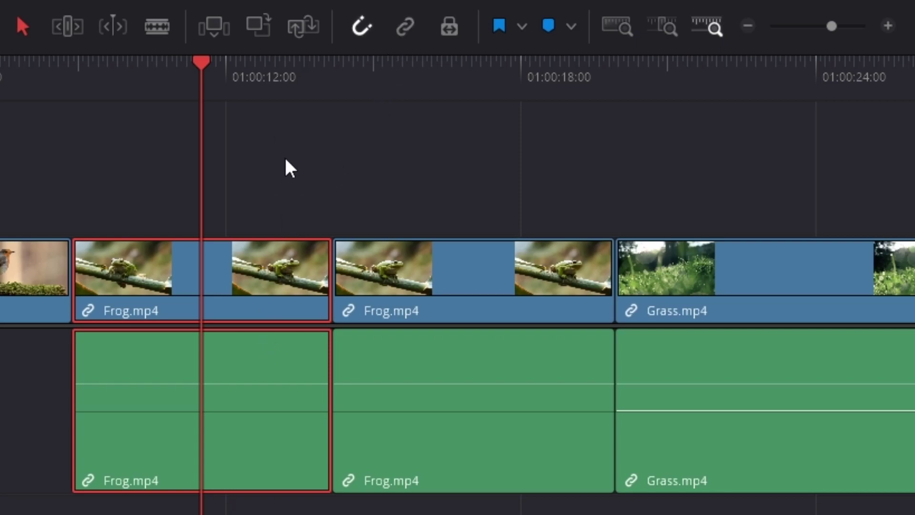
pyautogui.click(449, 256)
pyautogui.click(450, 363)
pyautogui.click(450, 278)
pyautogui.click(404, 27)
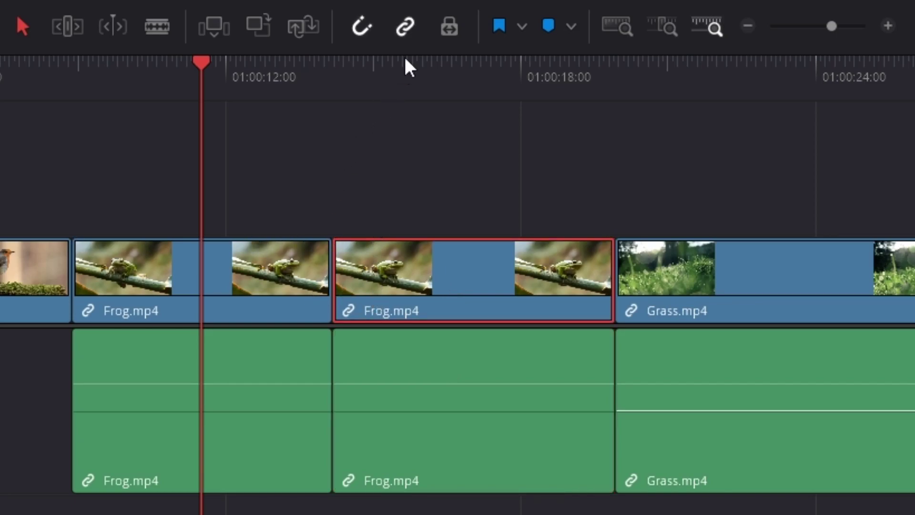
pyautogui.click(281, 180)
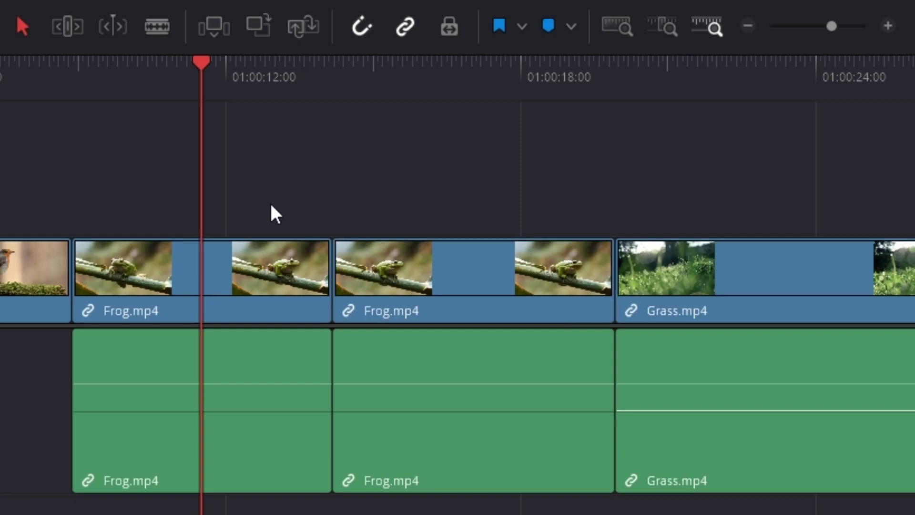
pyautogui.rightClick(263, 266)
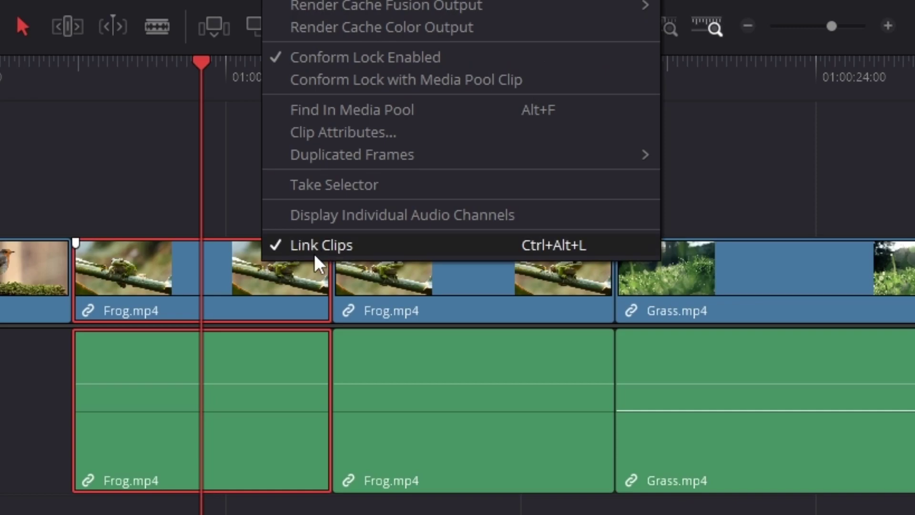
pyautogui.click(248, 221)
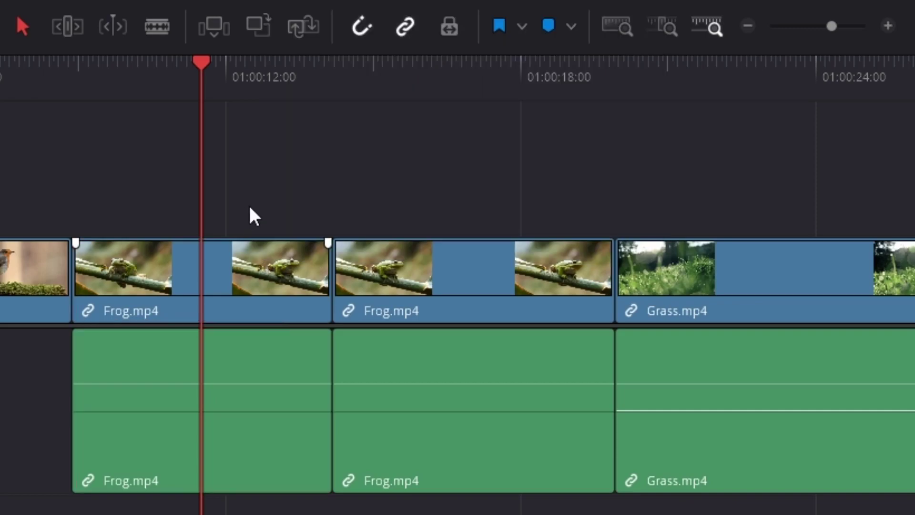
# Delete only the audio of both Frog.mp4 sections, keeping their video parts in place
pyautogui.keyDown('alt'); pyautogui.click(267, 368); pyautogui.keyUp('alt')
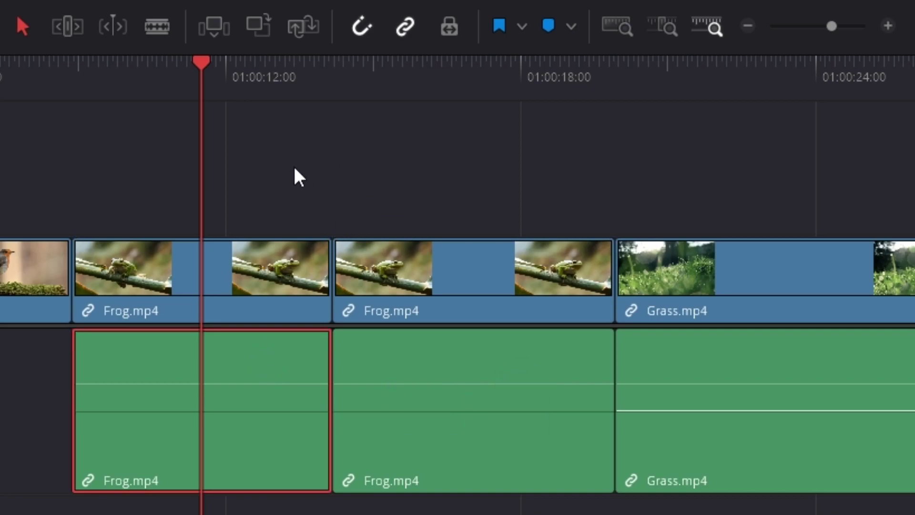
pyautogui.press('BackSpace')
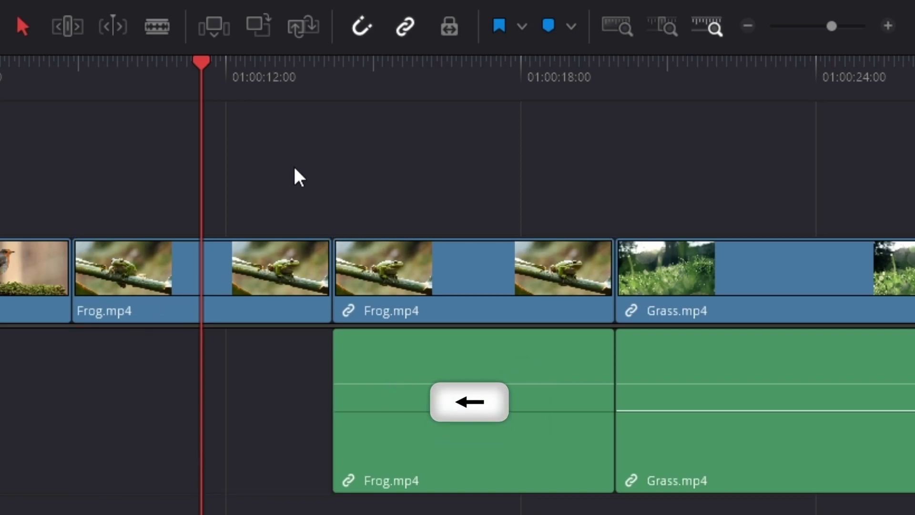
pyautogui.click(404, 379)
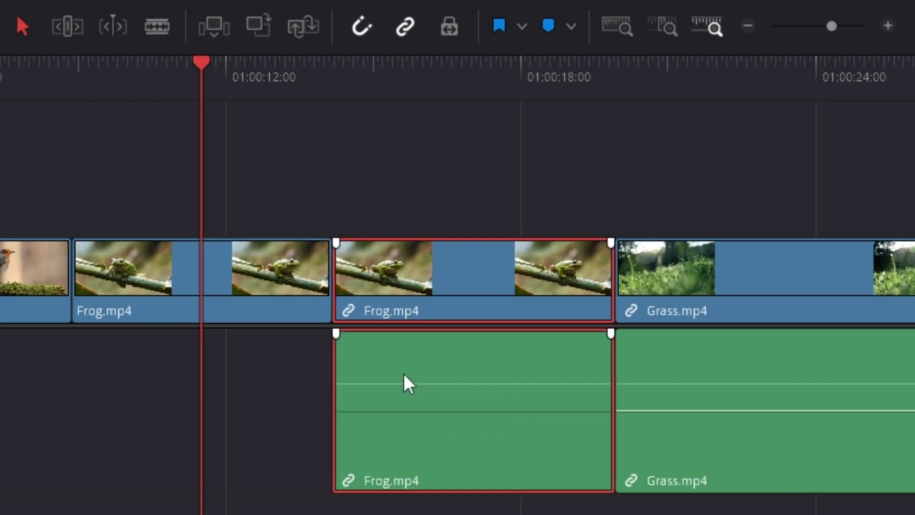
pyautogui.keyDown('alt'); pyautogui.click(418, 380); pyautogui.keyUp('alt')
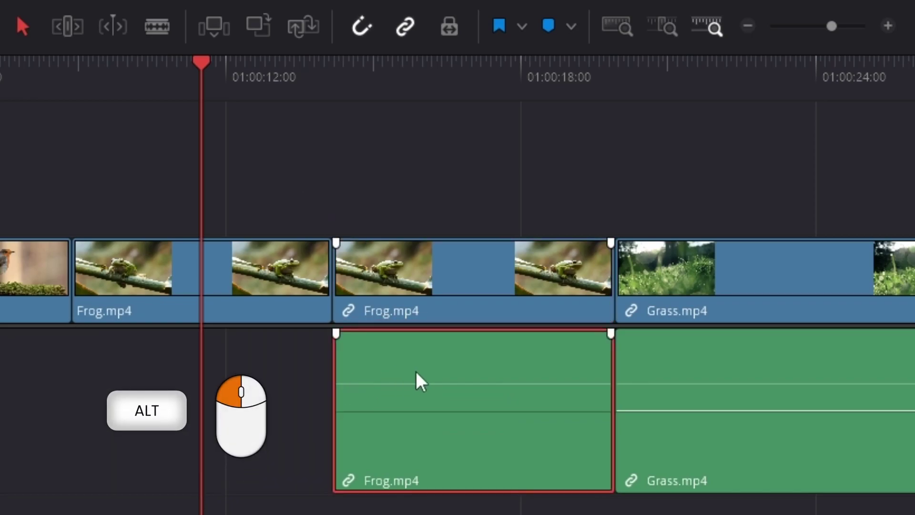
pyautogui.press('BackSpace')
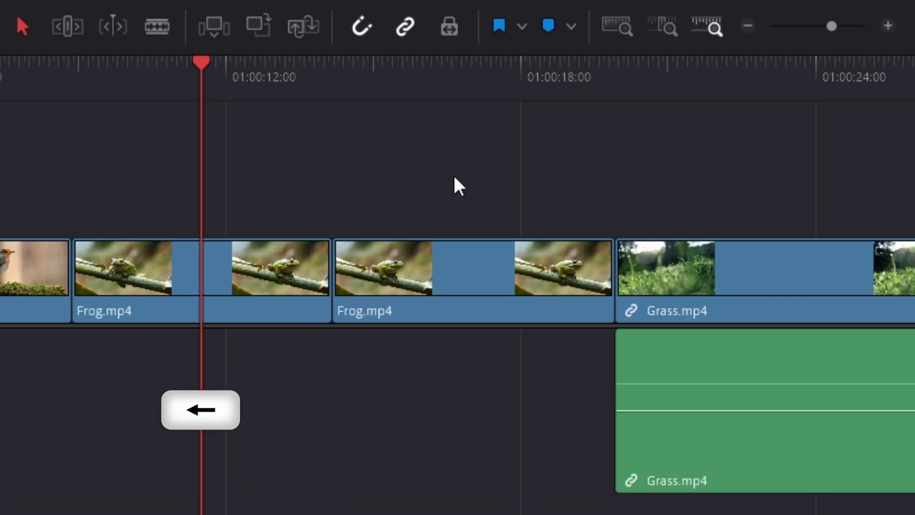
# Move the playhead to the start of Grass.mp4 and play the timeline to about 01:00:23
pyautogui.click(593, 77)
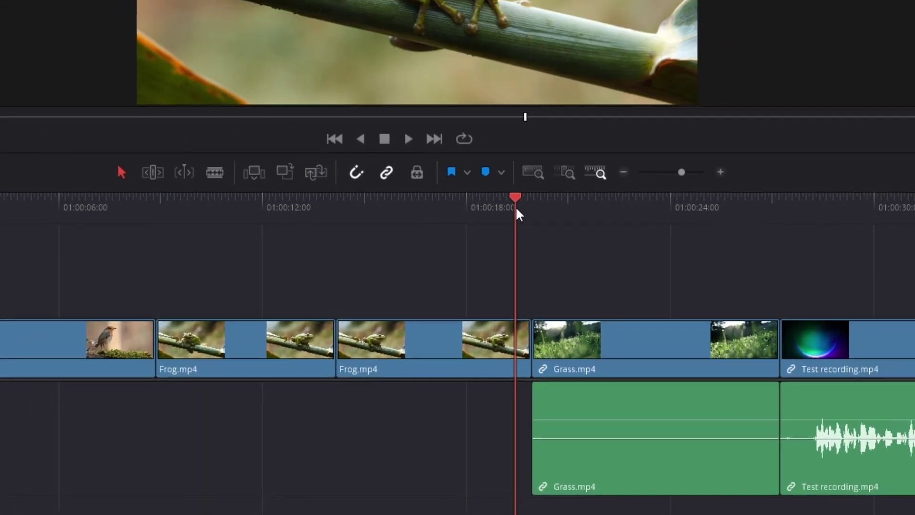
pyautogui.moveTo(516, 208); pyautogui.dragTo(530, 208)
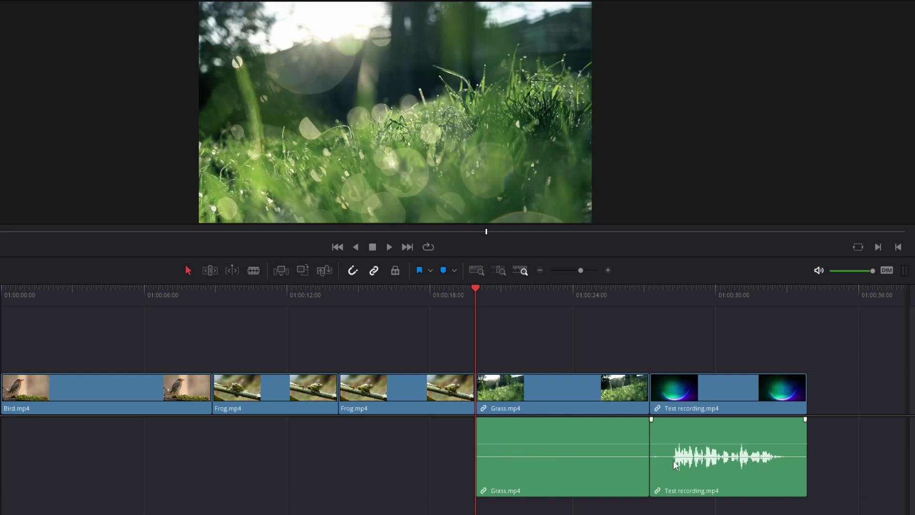
pyautogui.press('space')
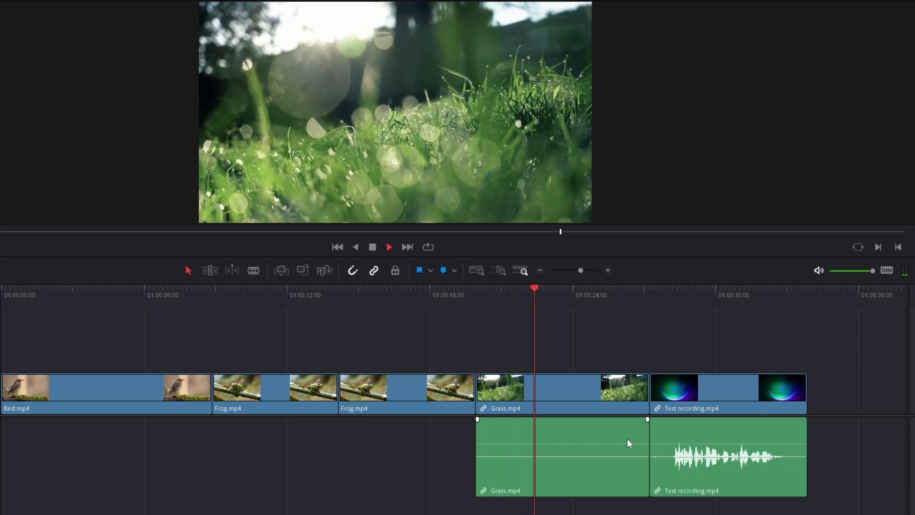
pyautogui.press('space')
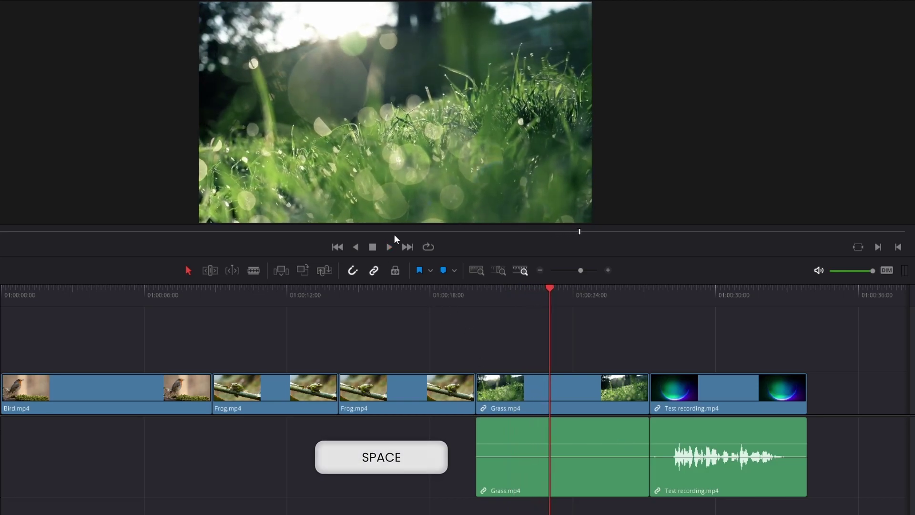
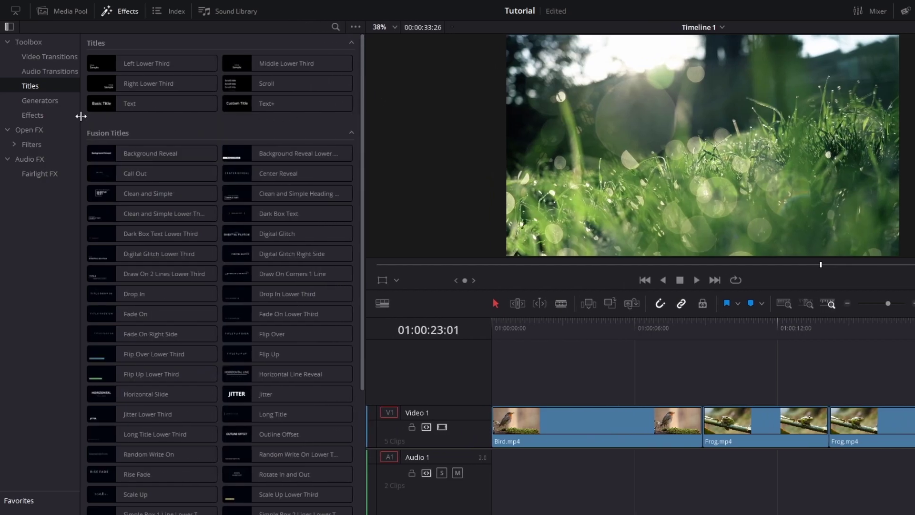
# Reduce the effects library to half height and place a Text title on a new video track above Grass.mp4, starting at about 01:00:21
pyautogui.moveTo(81, 116); pyautogui.dragTo(94, 118)
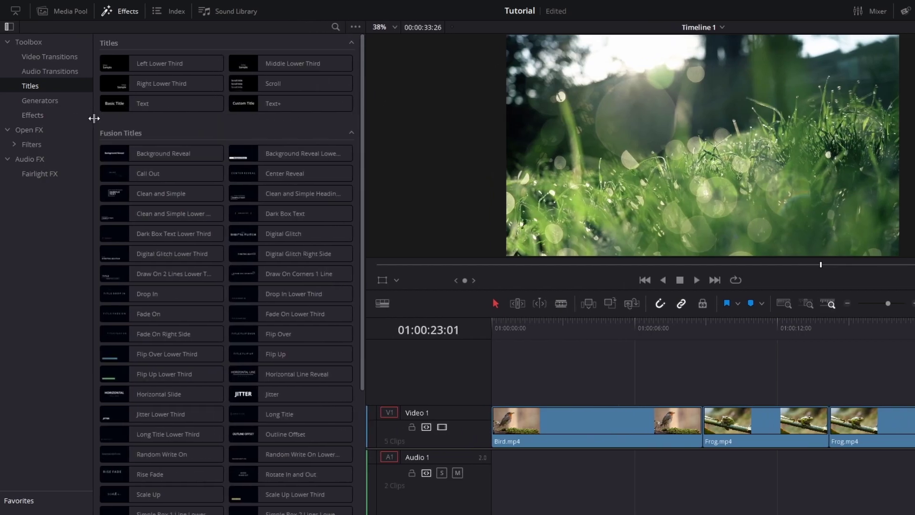
pyautogui.click(17, 11)
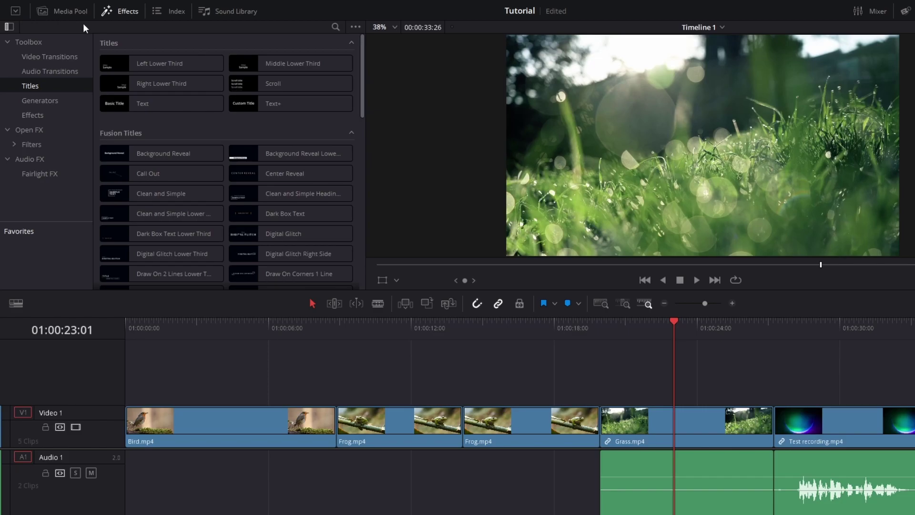
pyautogui.moveTo(145, 109); pyautogui.dragTo(625, 387)
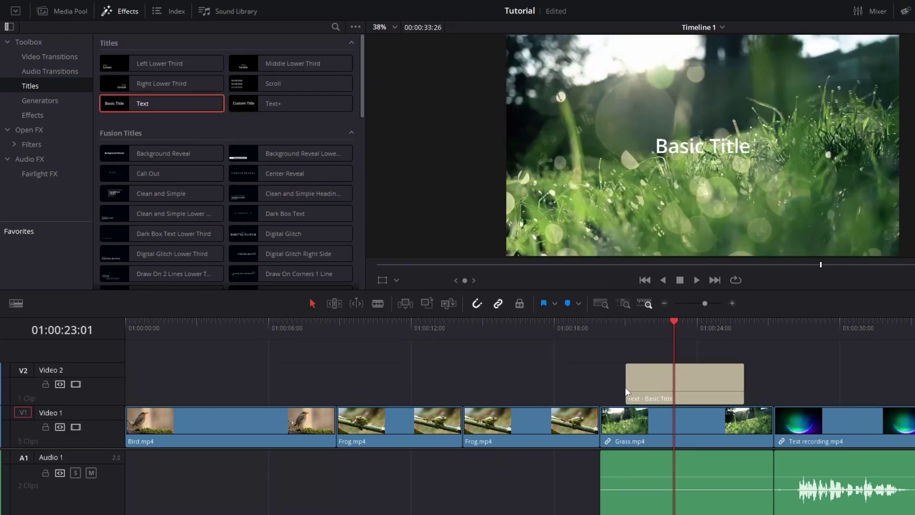
pyautogui.click(663, 376)
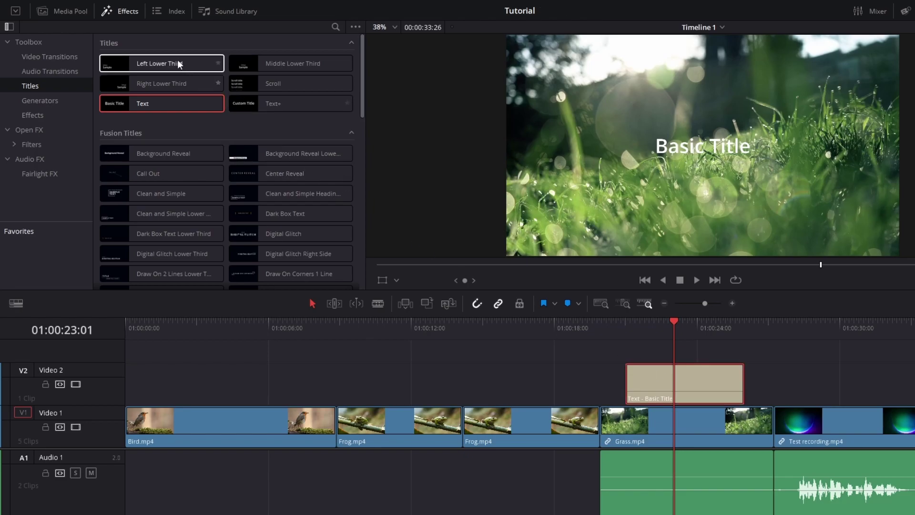
pyautogui.click(124, 12)
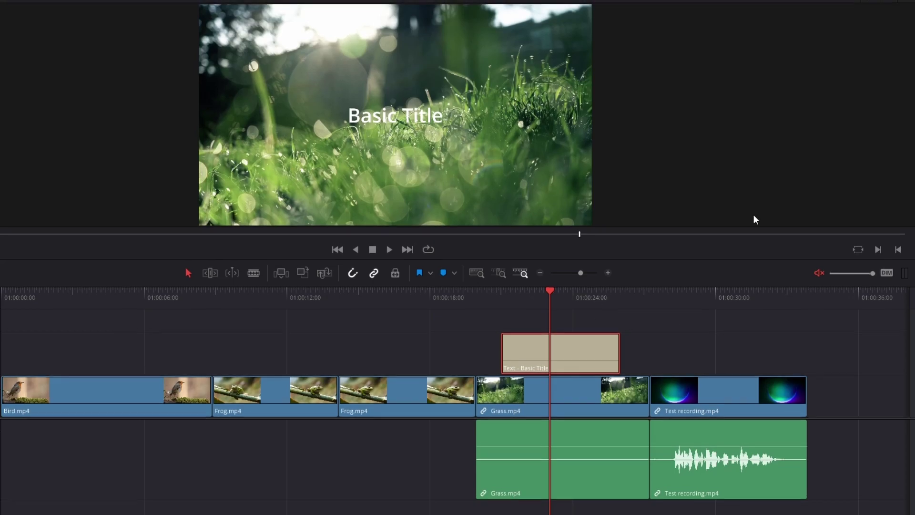
# Change the title's text to Grass and enlarge it to size 434, with tracking reset to its default
pyautogui.click(861, 15)
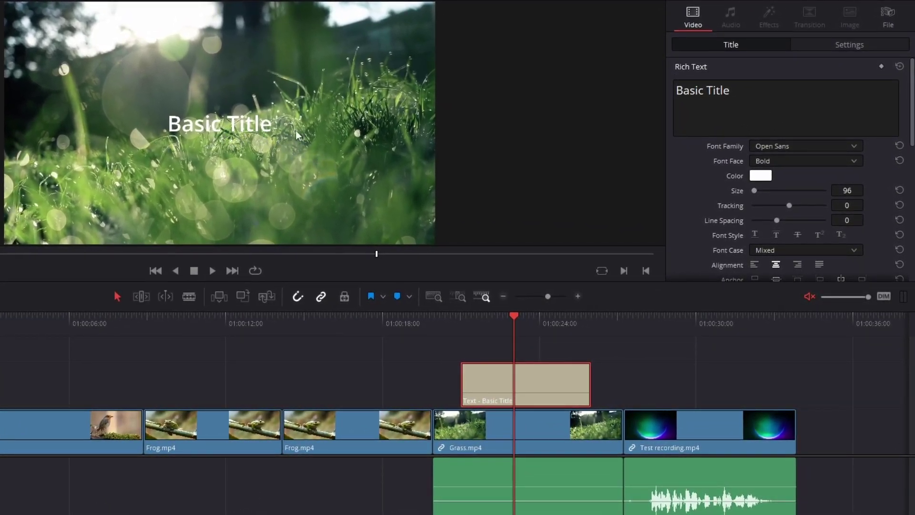
pyautogui.click(792, 102)
pyautogui.moveTo(676, 92); pyautogui.dragTo(793, 127)
pyautogui.write('Grass')
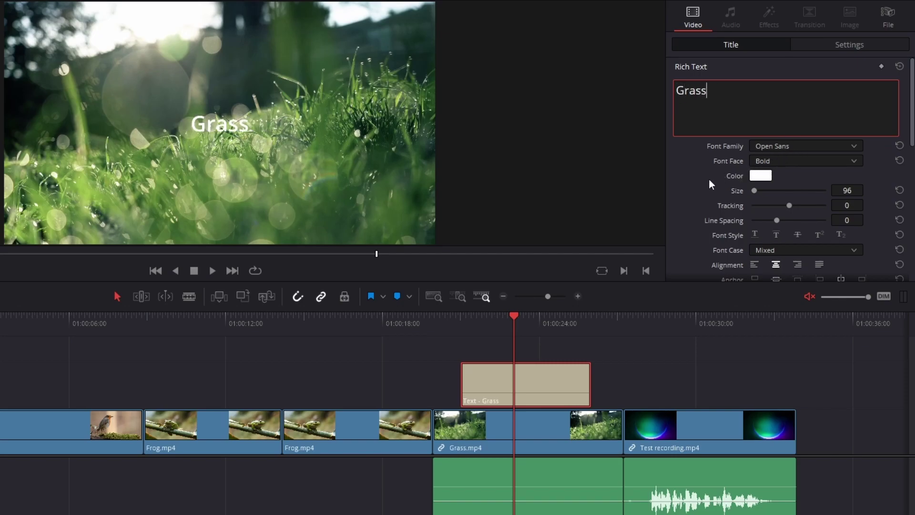
pyautogui.moveTo(754, 190); pyautogui.dragTo(794, 208)
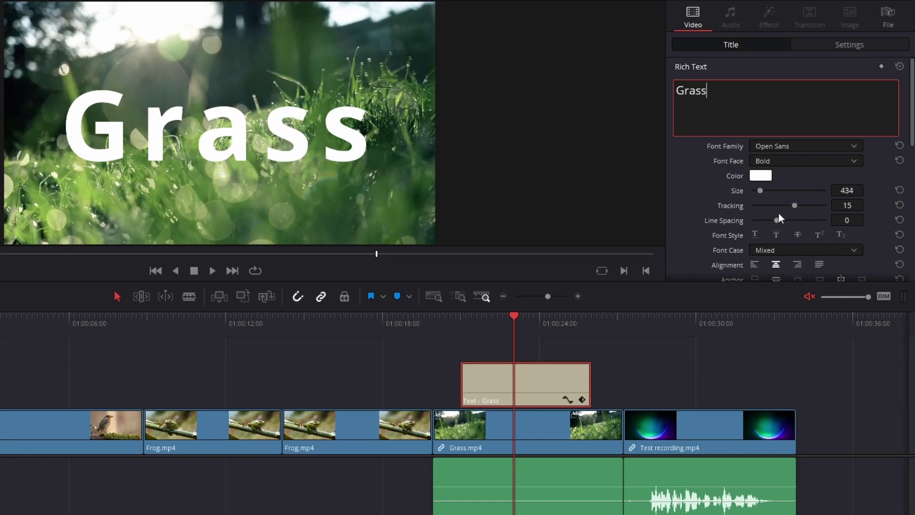
pyautogui.doubleClick(734, 205)
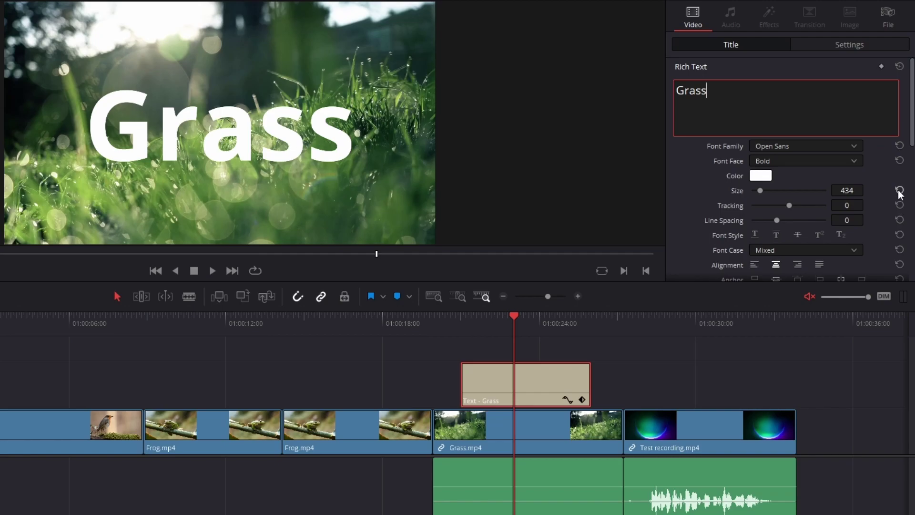
# Try a title background 0.626 wide and 0.427 high, reset both values, and switch the background off and on
pyautogui.scroll(-5, 687, 188)
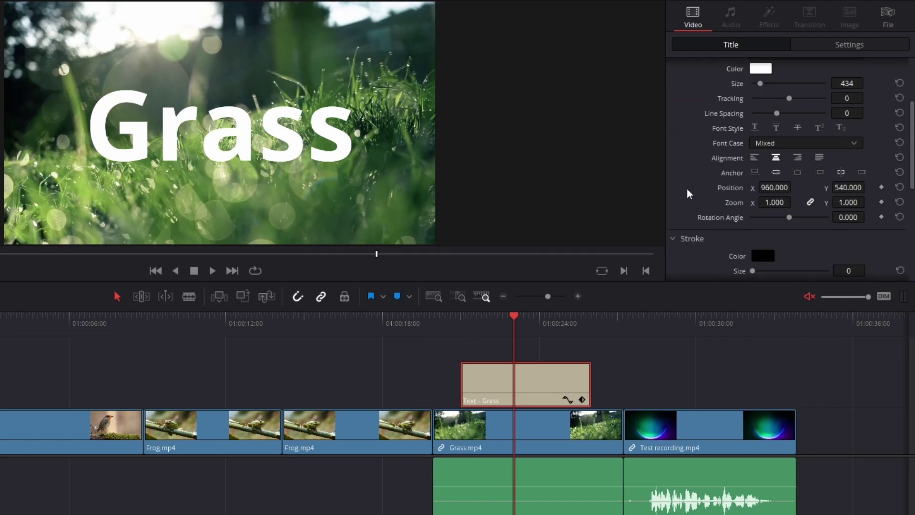
pyautogui.scroll(-3, 688, 189)
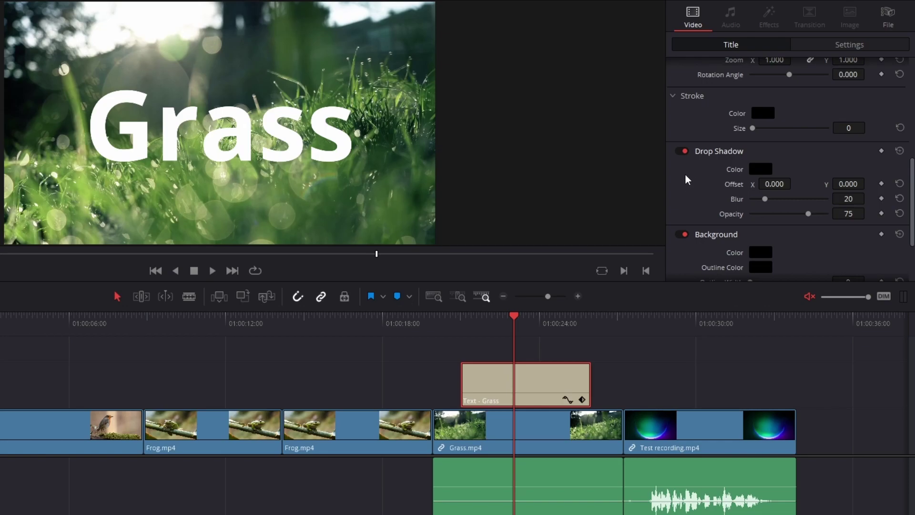
pyautogui.scroll(-4, 682, 184)
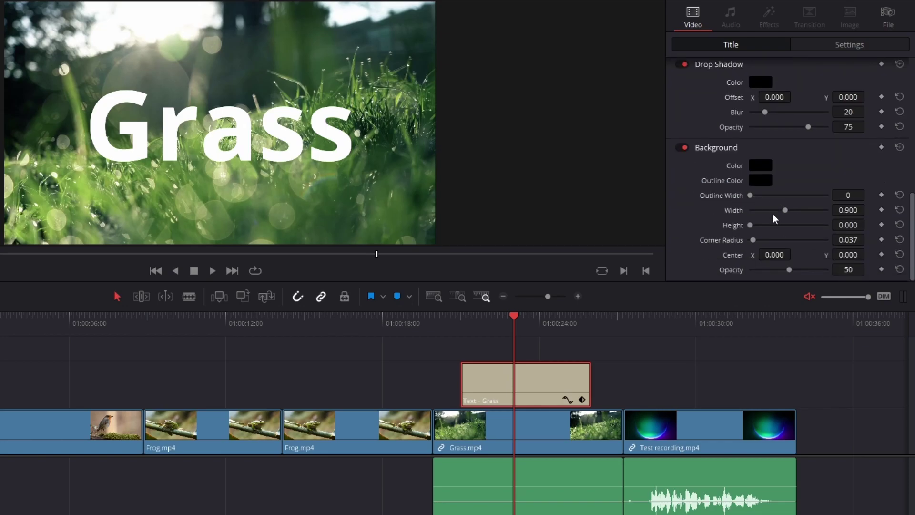
pyautogui.moveTo(753, 223); pyautogui.dragTo(774, 214)
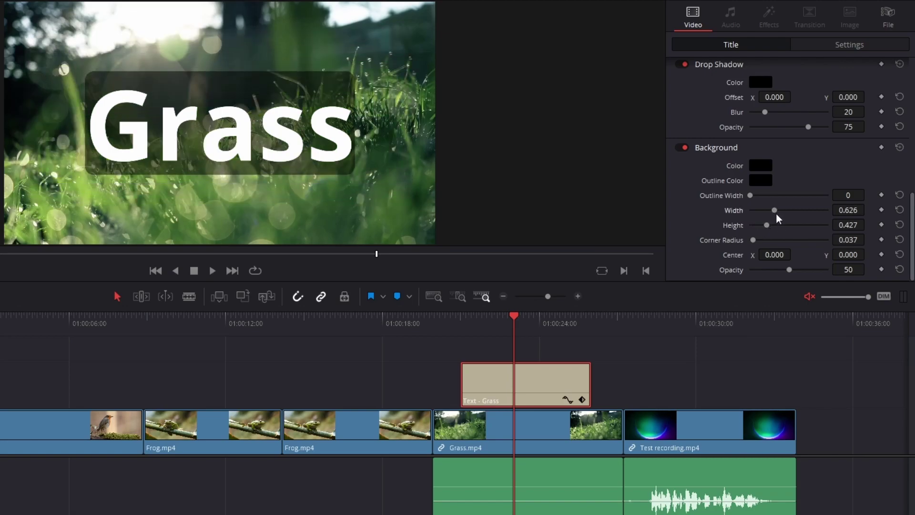
pyautogui.doubleClick(737, 213)
pyautogui.doubleClick(736, 222)
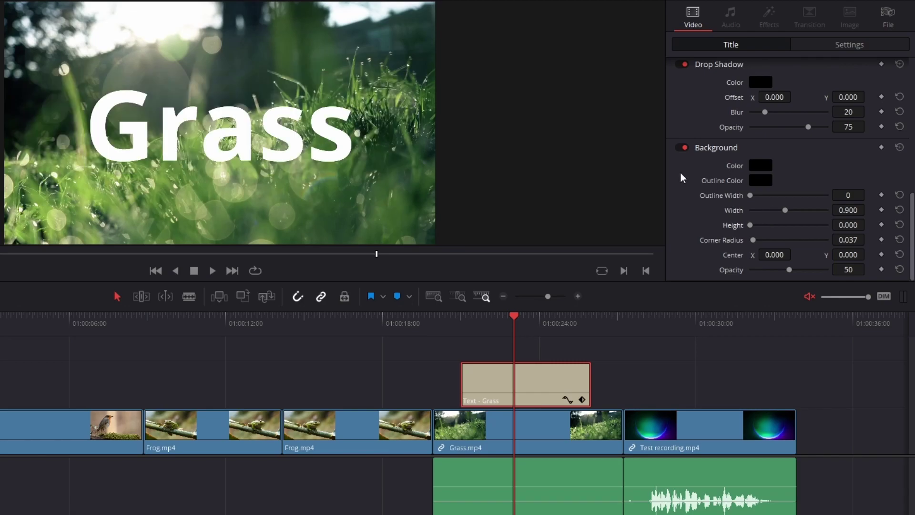
pyautogui.click(683, 148)
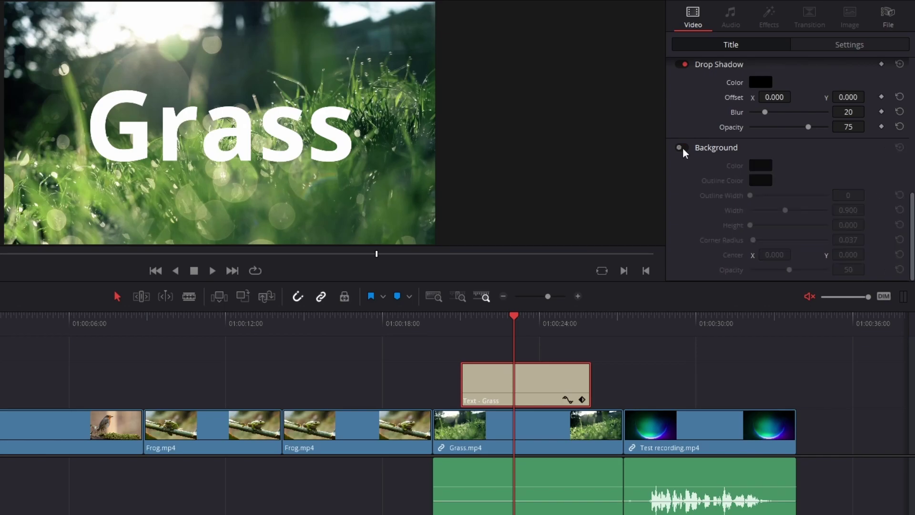
pyautogui.click(683, 147)
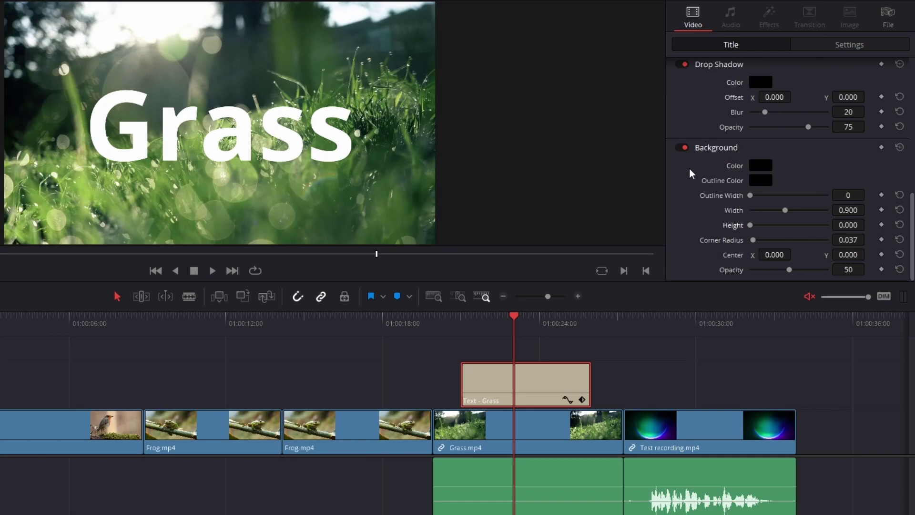
# Set the Grass title's transform zoom to 0.560 and its position to X -500 and Y -287
pyautogui.click(845, 43)
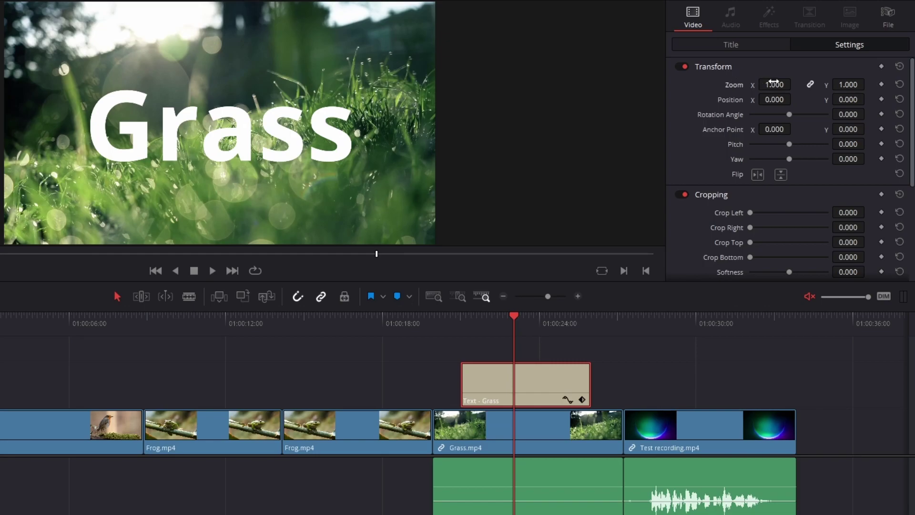
pyautogui.moveTo(774, 82); pyautogui.dragTo(795, 84)
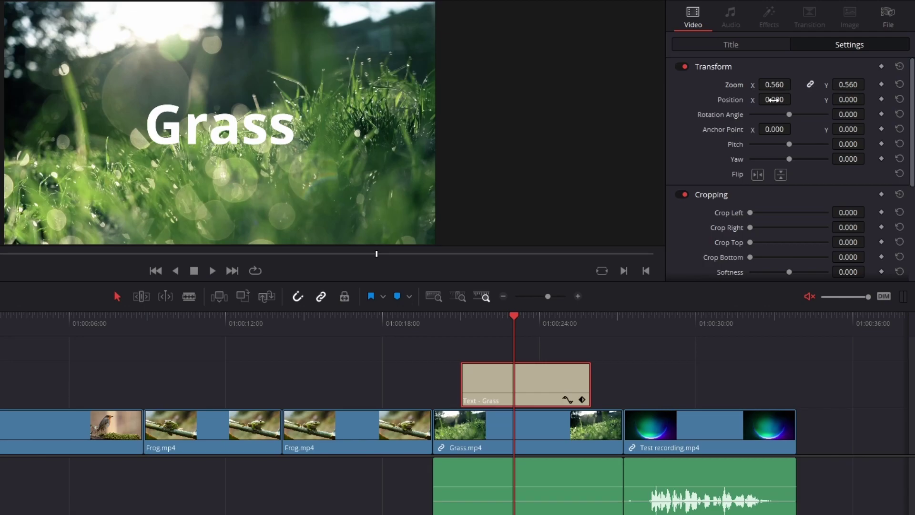
pyautogui.moveTo(775, 99); pyautogui.dragTo(867, 99)
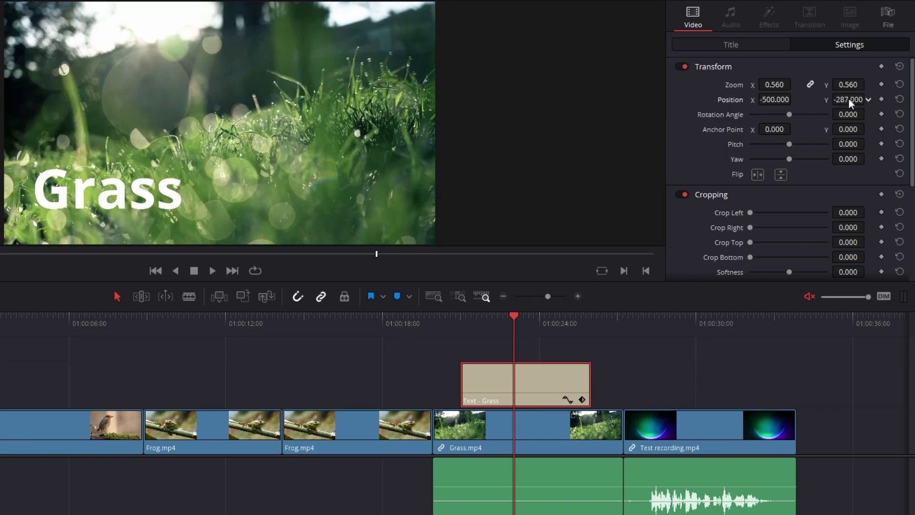
# Set the Grass title's transform zoom to 0.280 and its position to X -659 and Y -374
pyautogui.moveTo(779, 84)
pyautogui.mouseDown()
pyautogui.moveTo(801, 84)
pyautogui.moveTo(777, 100)
pyautogui.moveTo(795, 99)
pyautogui.moveTo(781, 100)
pyautogui.mouseUp()
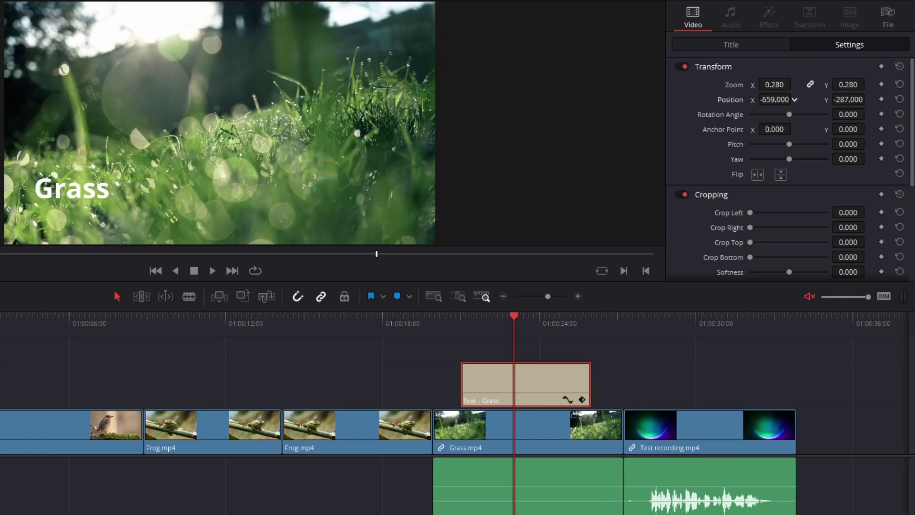
pyautogui.moveTo(858, 99); pyautogui.dragTo(728, 127)
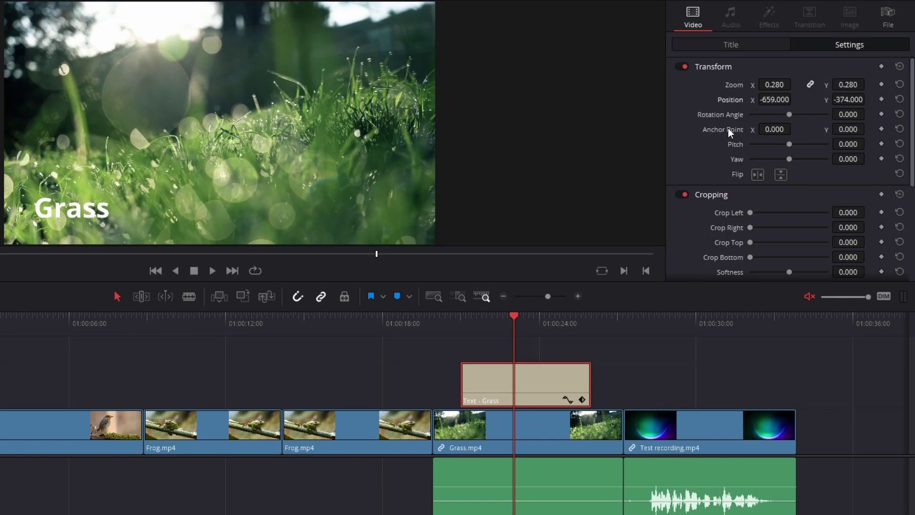
# Keyframe the Grass title's position from X -1214 at its start to X -659 about half a second in, and play back the slide-in
pyautogui.moveTo(510, 317); pyautogui.dragTo(478, 319)
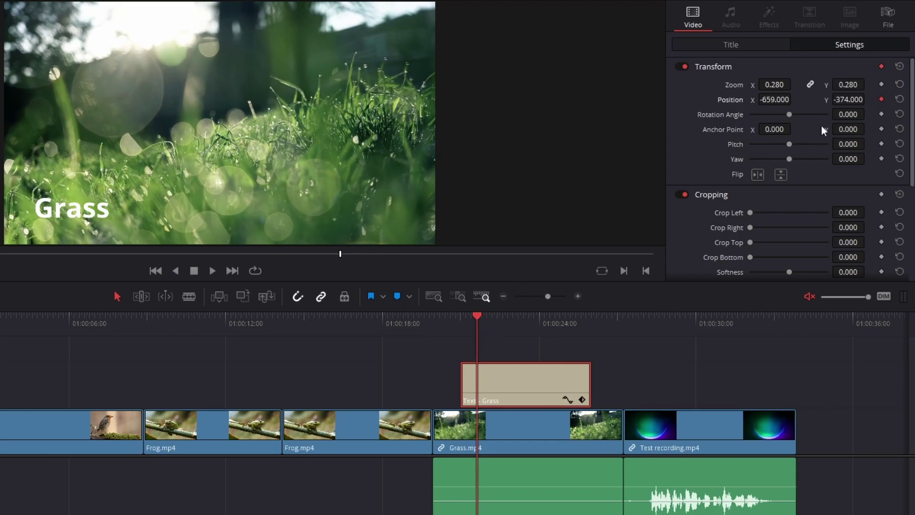
pyautogui.moveTo(477, 316); pyautogui.dragTo(460, 316)
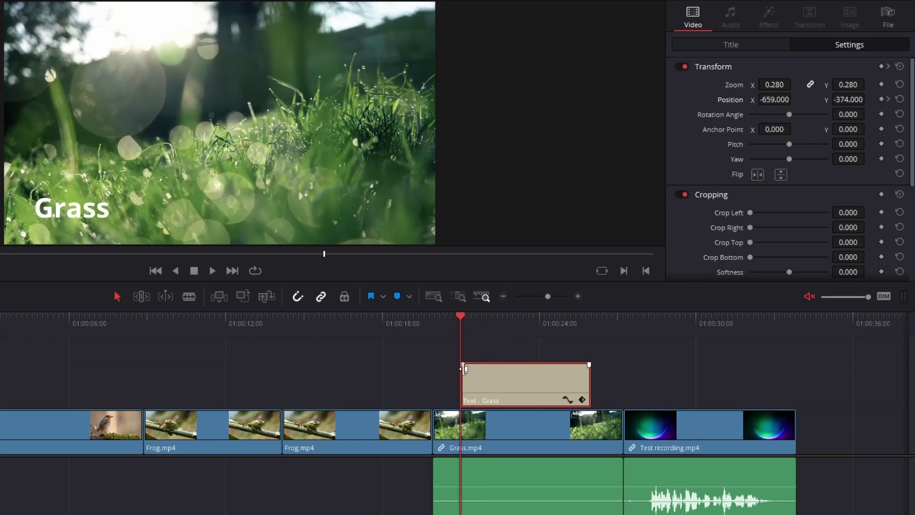
pyautogui.moveTo(782, 100)
pyautogui.mouseDown()
pyautogui.moveTo(762, 99)
pyautogui.moveTo(794, 99)
pyautogui.mouseUp()
pyautogui.click(447, 319)
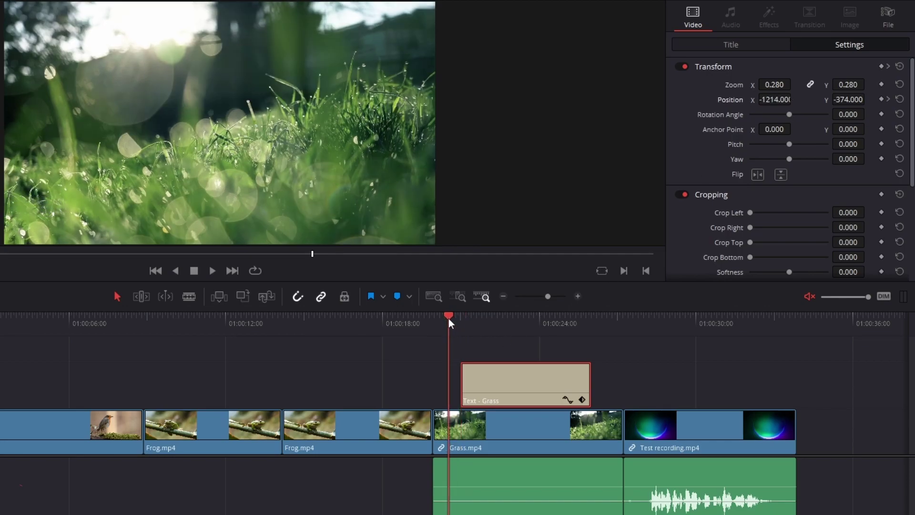
pyautogui.press('space')
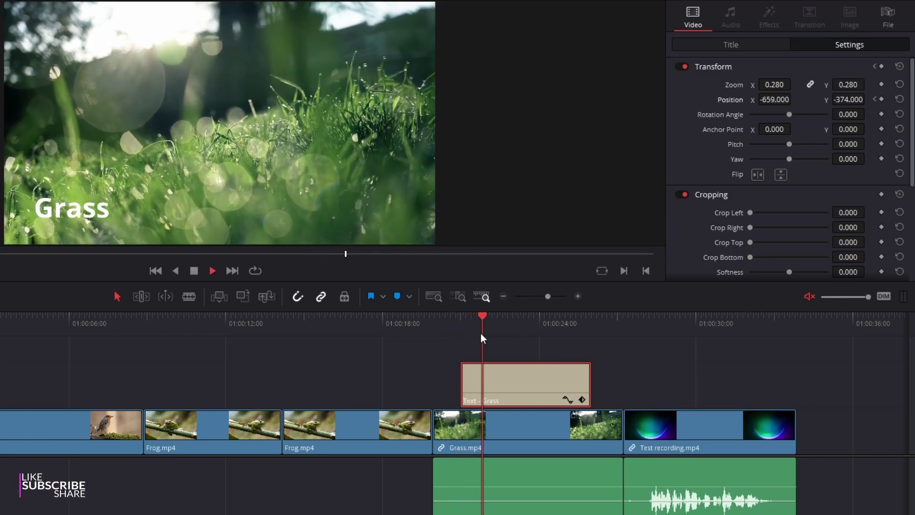
pyautogui.press('space')
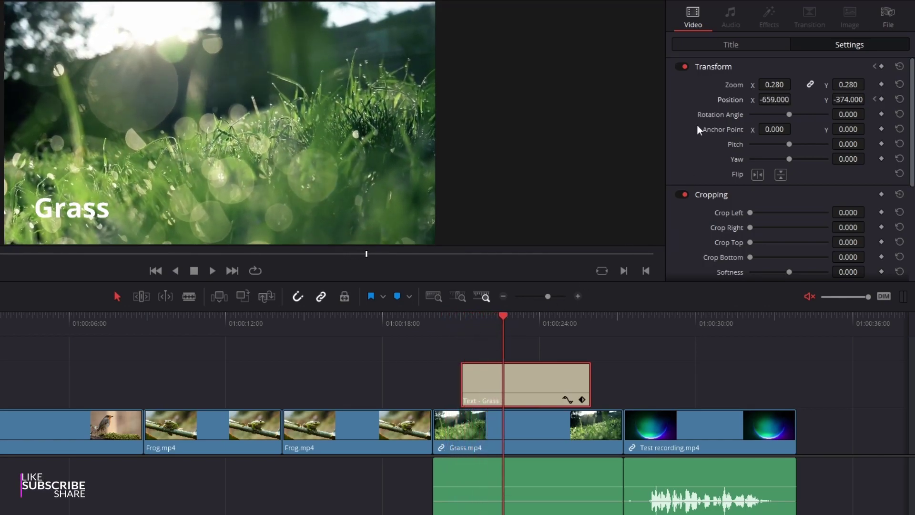
# Try a pitch of 0.378 and a yaw of 0.332 on the Grass title and reset both values
pyautogui.moveTo(788, 145); pyautogui.dragTo(797, 163)
pyautogui.click(788, 159)
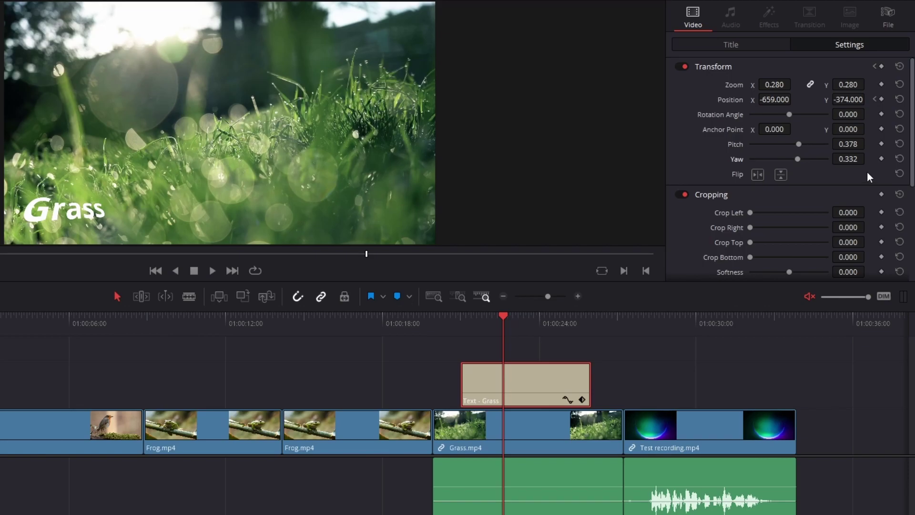
pyautogui.click(900, 144)
pyautogui.click(900, 160)
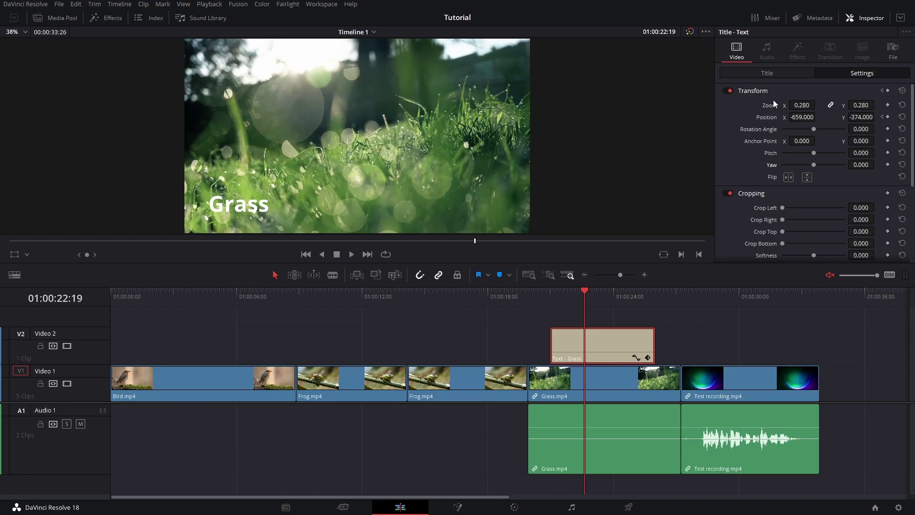
# Add the Rotate 90 video transition at the start of the first Frog.mp4 clip, where it meets Bird.mp4
pyautogui.click(297, 295)
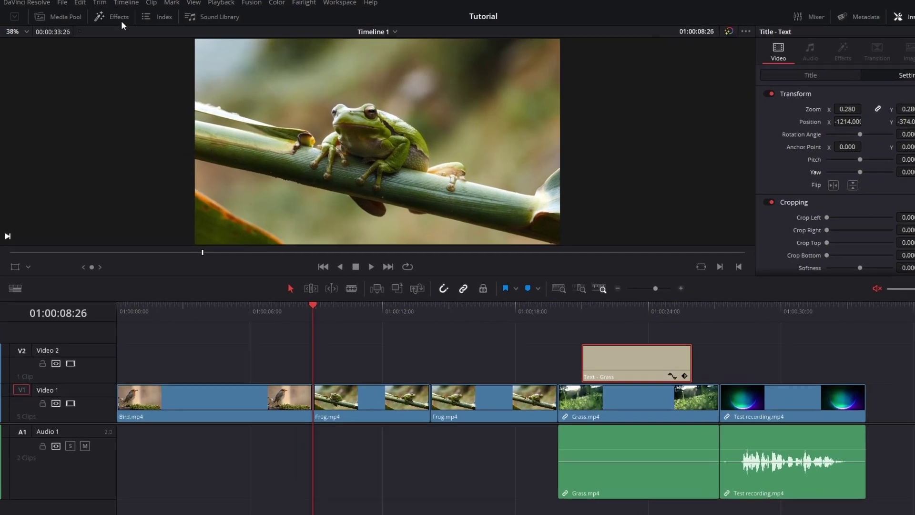
pyautogui.click(106, 17)
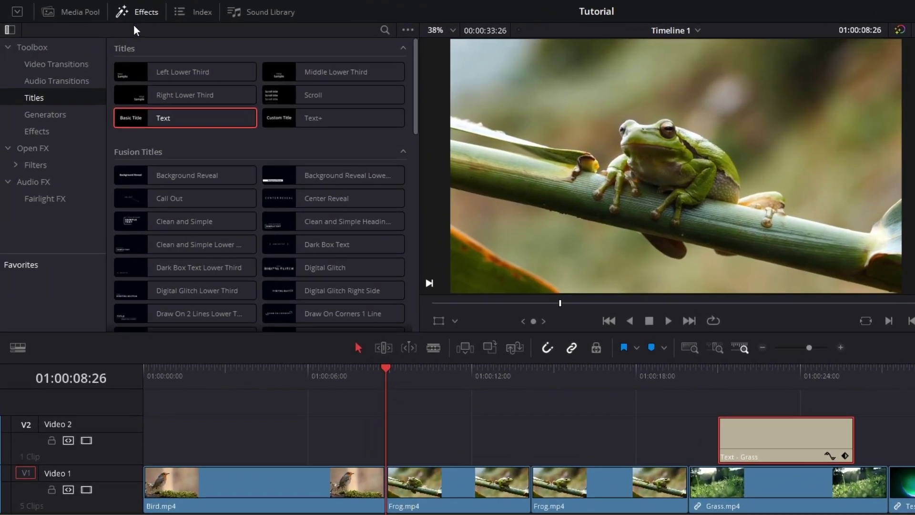
pyautogui.click(83, 65)
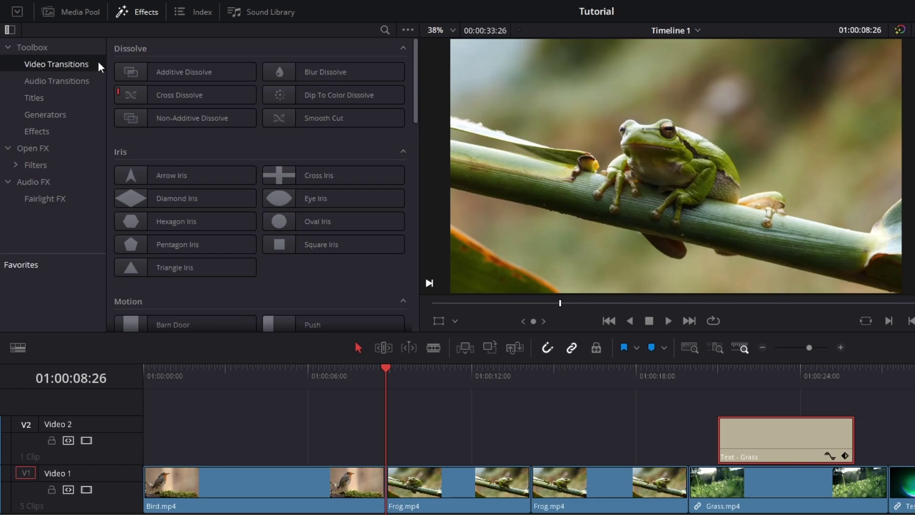
pyautogui.click(139, 97)
pyautogui.moveTo(414, 106); pyautogui.dragTo(430, 322)
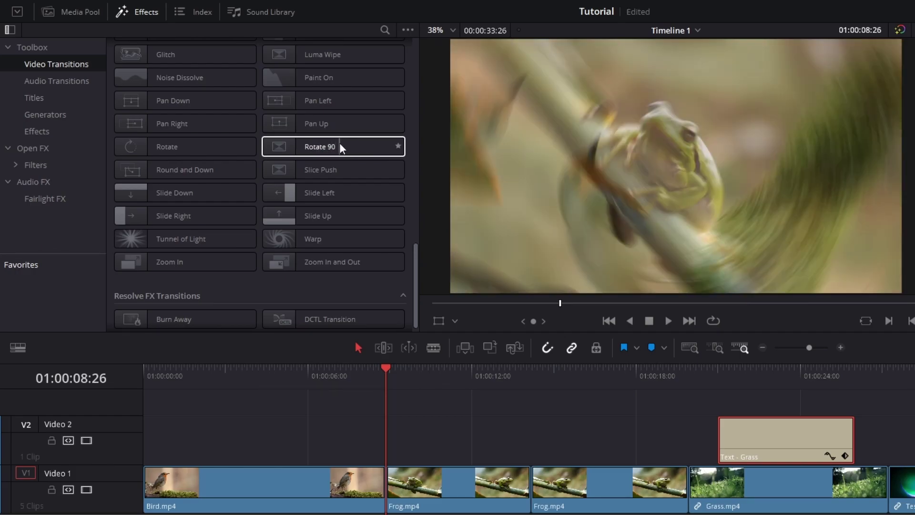
pyautogui.moveTo(342, 149); pyautogui.dragTo(387, 481)
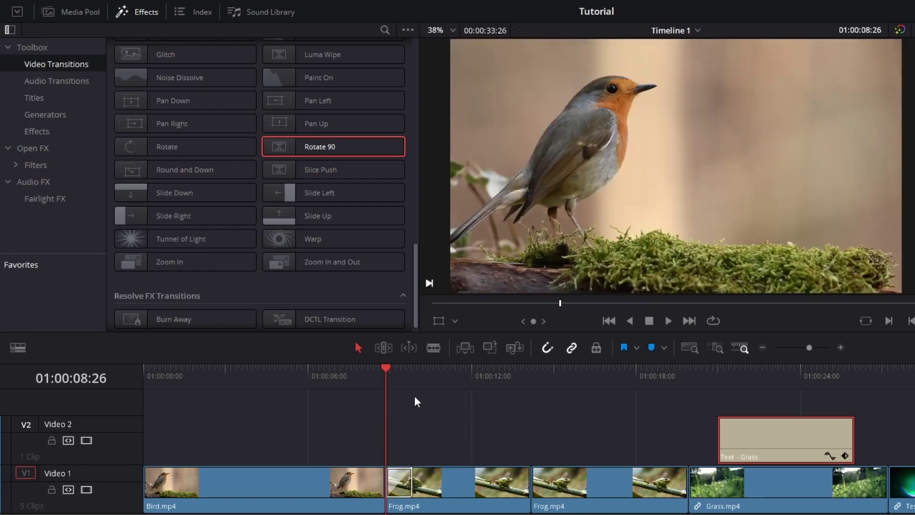
# Play back the transition between Bird.mp4 and Frog.mp4 from 01:00:07:28 and close the effects library
pyautogui.moveTo(381, 368); pyautogui.dragTo(360, 368)
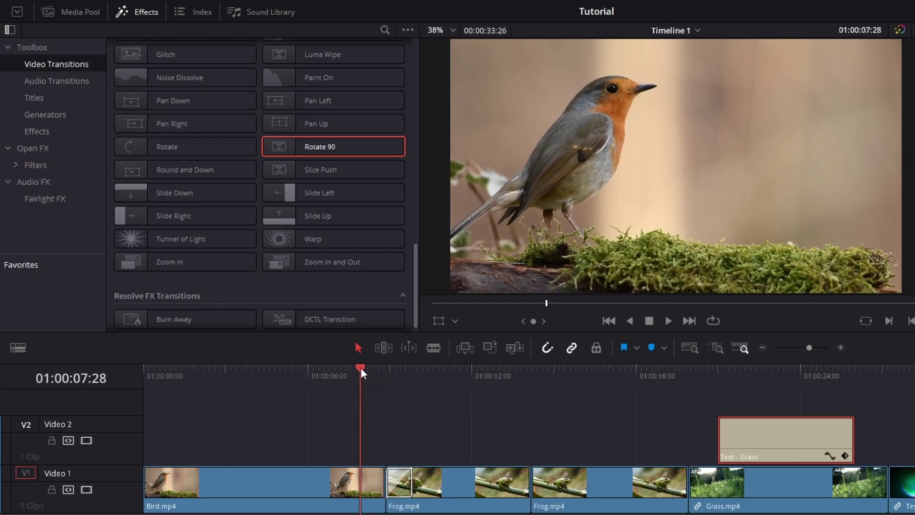
pyautogui.press('space')
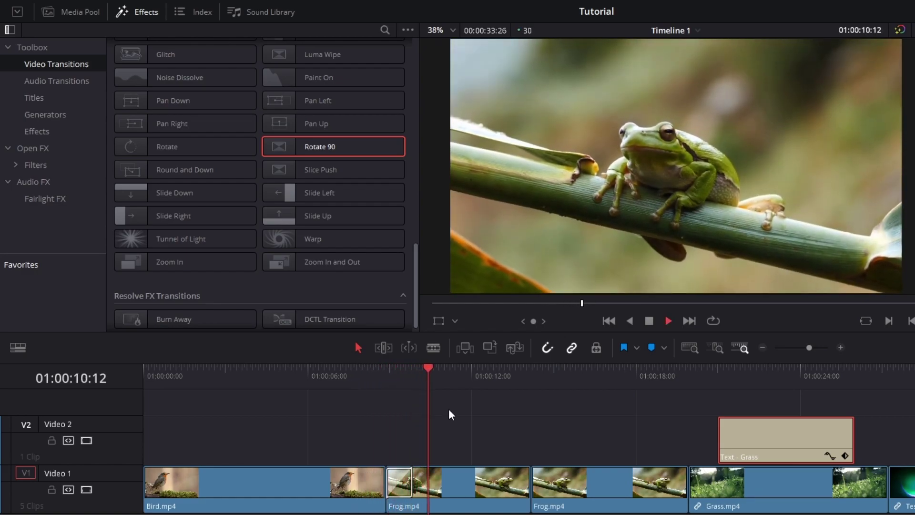
pyautogui.press('space')
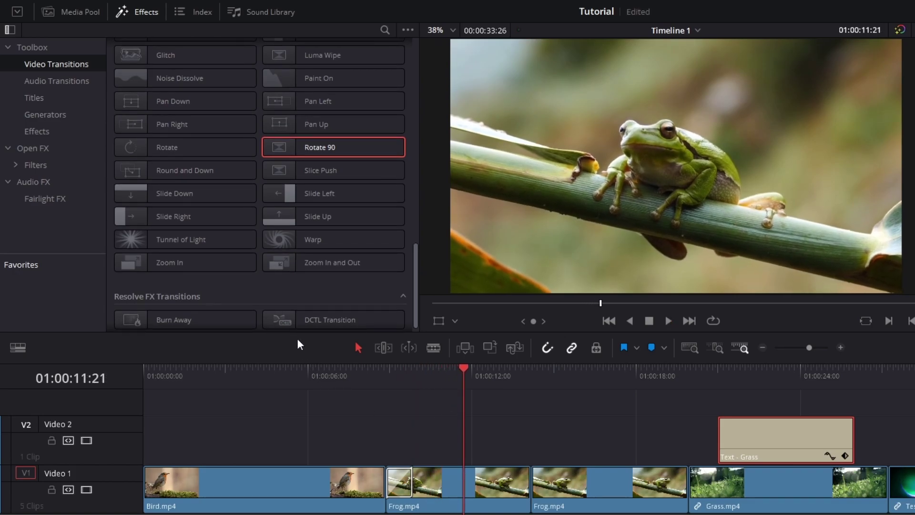
pyautogui.click(137, 12)
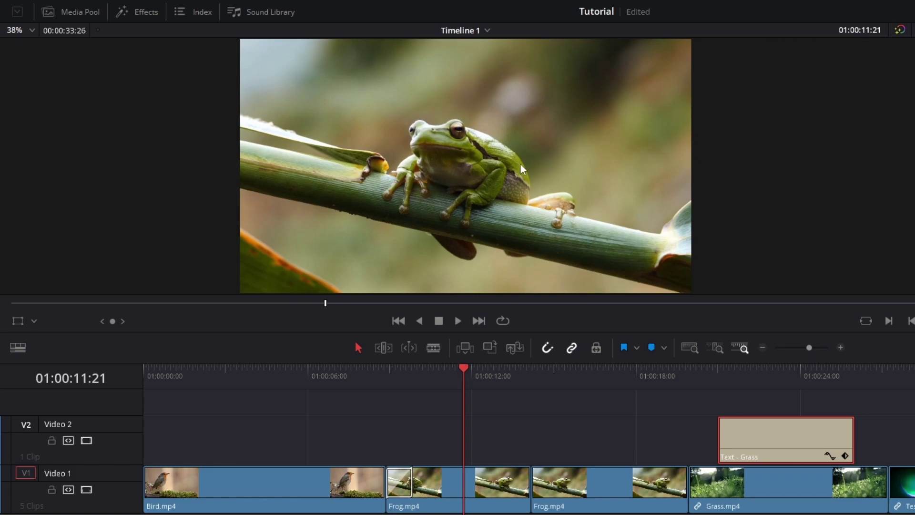
# Try zooming the timeline viewer out to 19% and panning the frame around, and fit it to the viewer again
pyautogui.scroll(-3, 523, 169)
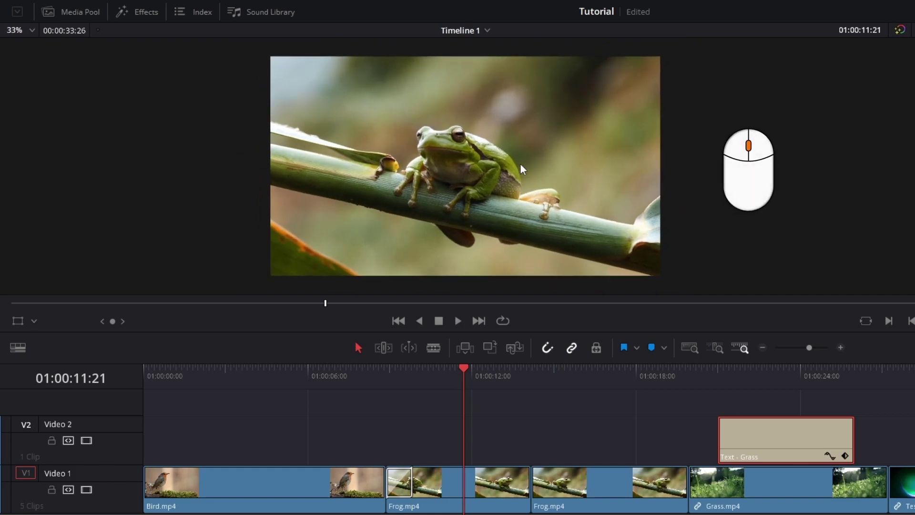
pyautogui.scroll(1, 523, 169)
pyautogui.scroll(-2, 523, 169)
pyautogui.scroll(2, 523, 169)
pyautogui.scroll(-4, 523, 170)
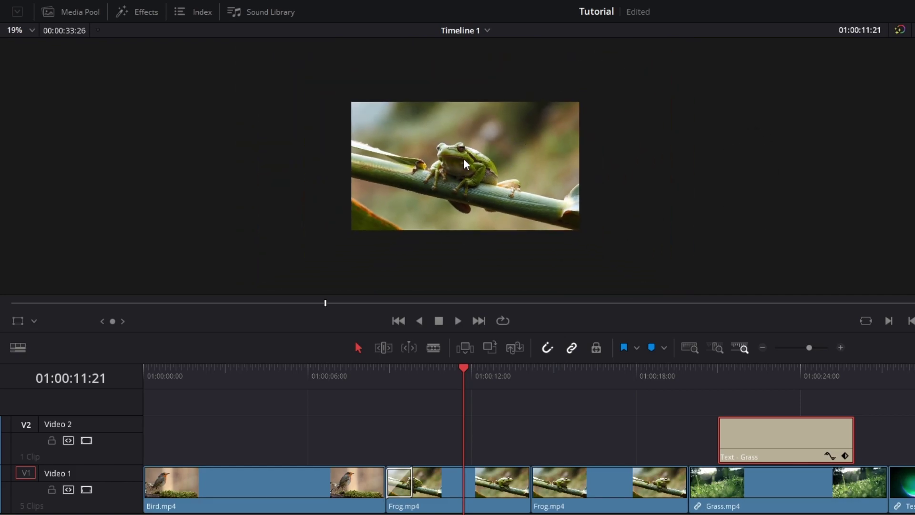
pyautogui.moveTo(466, 164); pyautogui.dragTo(436, 174)
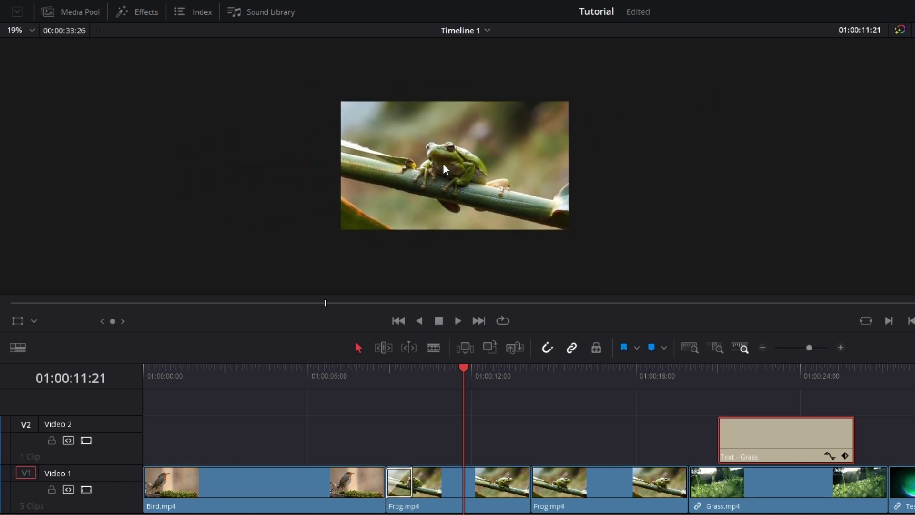
pyautogui.moveTo(486, 152); pyautogui.dragTo(694, 155)
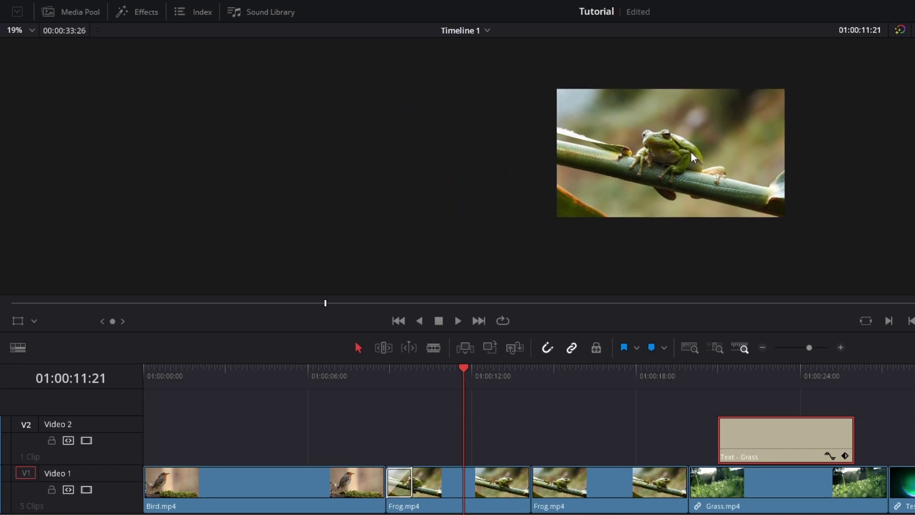
pyautogui.press('z')
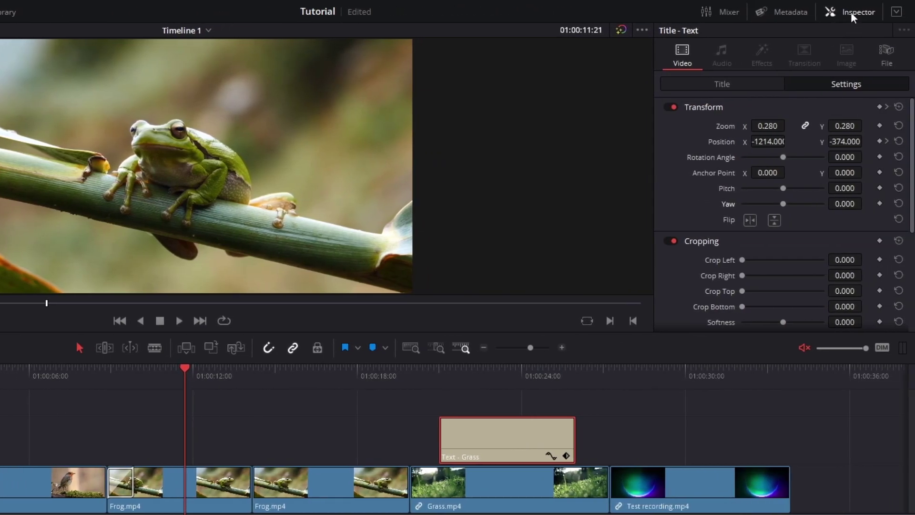
# Hide the inspector and show the audio mixer
pyautogui.click(851, 13)
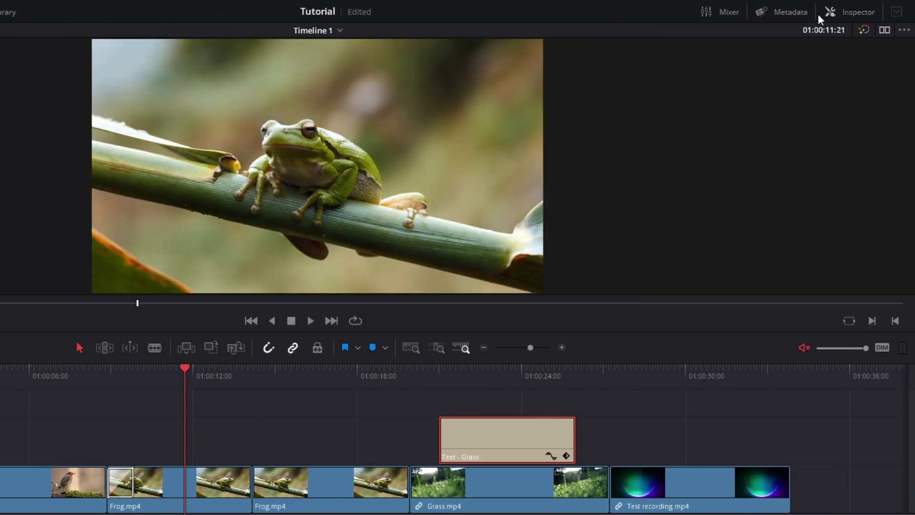
pyautogui.click(731, 10)
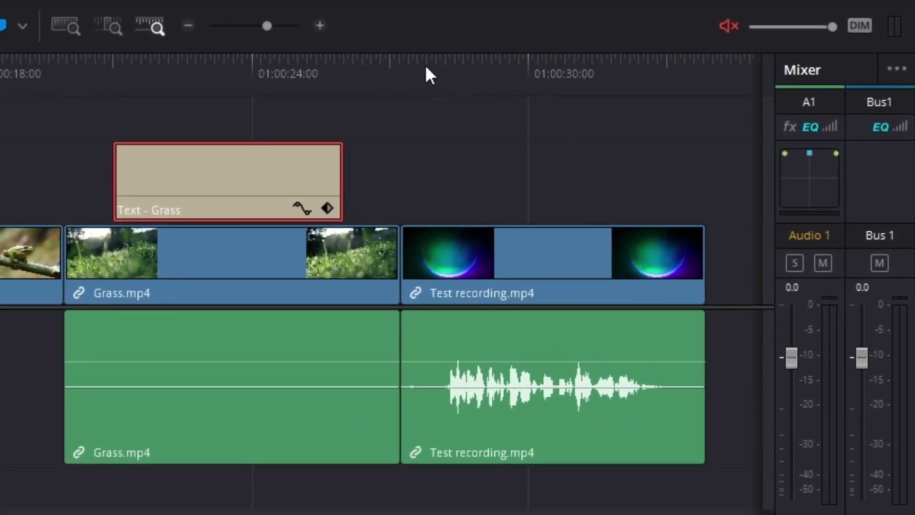
# Unmute the playback audio and play the spoken part of Test recording.mp4 to check its levels in the mixer
pyautogui.moveTo(425, 67); pyautogui.dragTo(444, 65)
pyautogui.press('space')
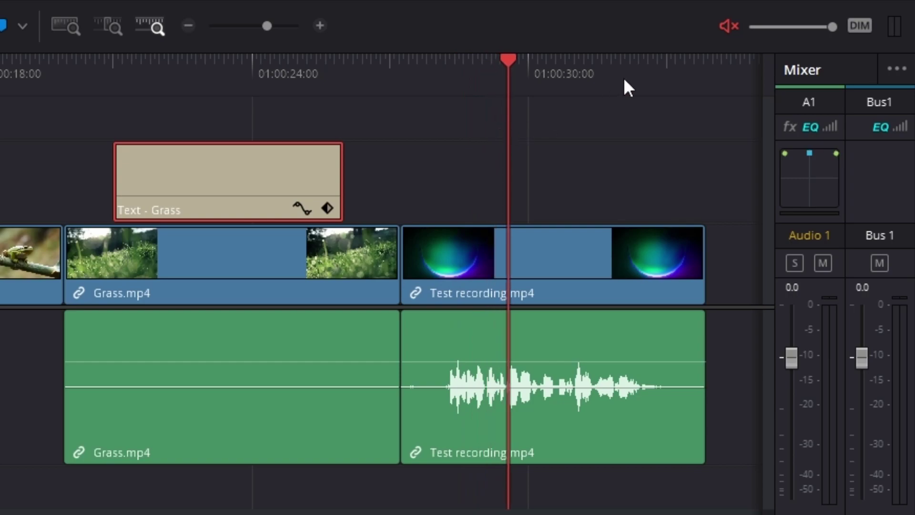
pyautogui.click(731, 32)
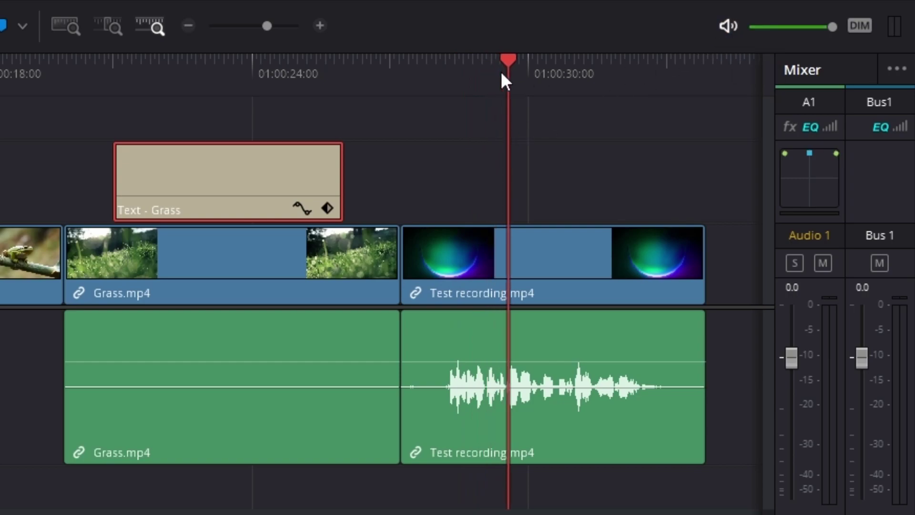
pyautogui.moveTo(467, 62); pyautogui.dragTo(446, 64)
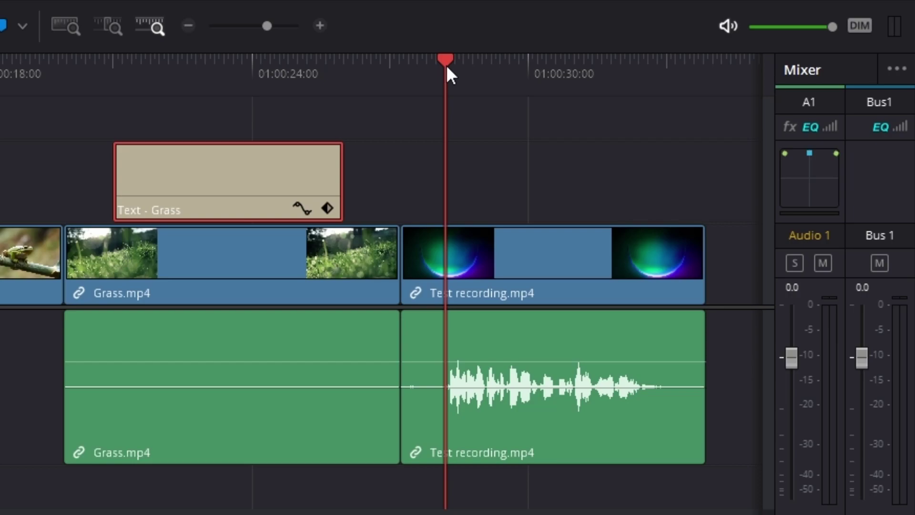
pyautogui.press('space')
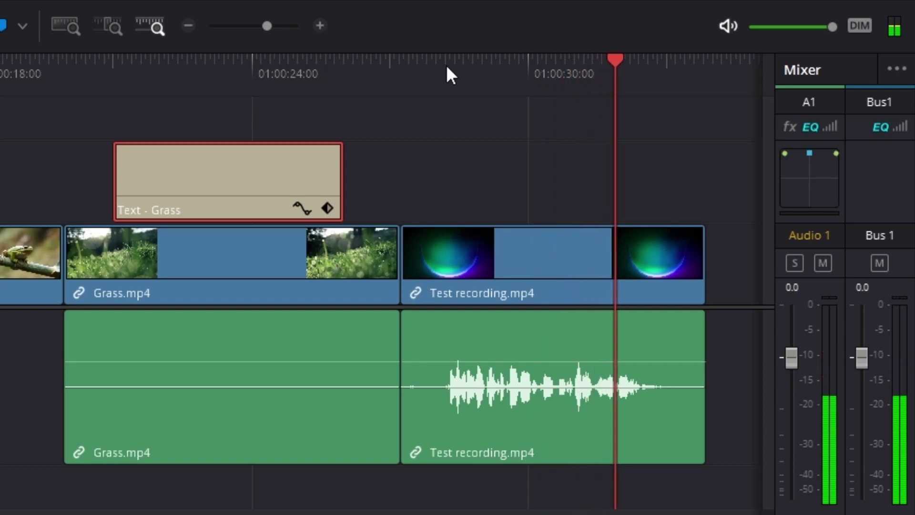
pyautogui.click(518, 67)
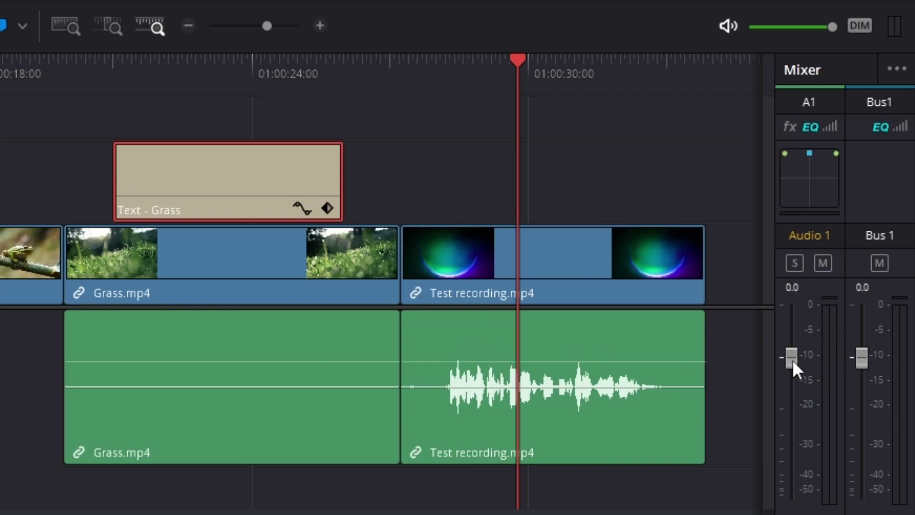
# Try lowering the Audio 1 fader to -8.5 and reset it to its default level
pyautogui.moveTo(792, 360); pyautogui.dragTo(796, 392)
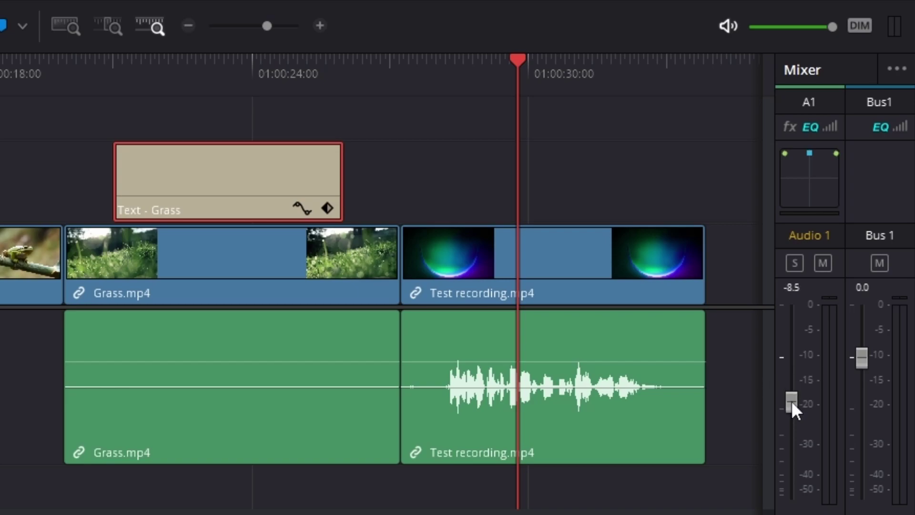
pyautogui.doubleClick(791, 401)
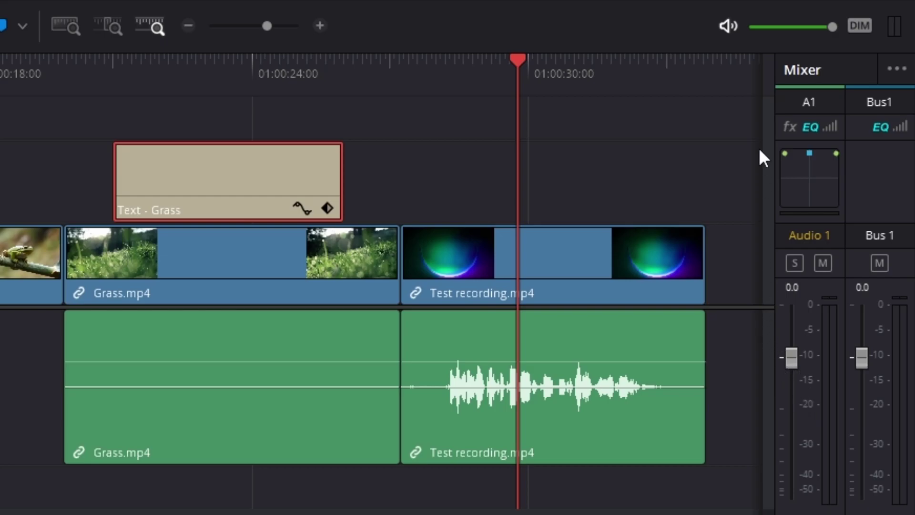
# Mute the playback audio, hide the mixer, and switch to the Fusion page
pyautogui.click(726, 25)
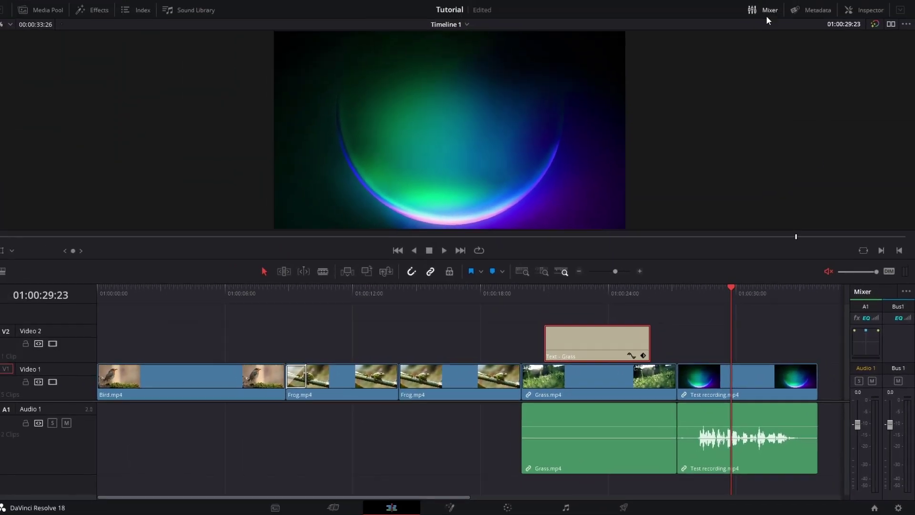
pyautogui.click(766, 18)
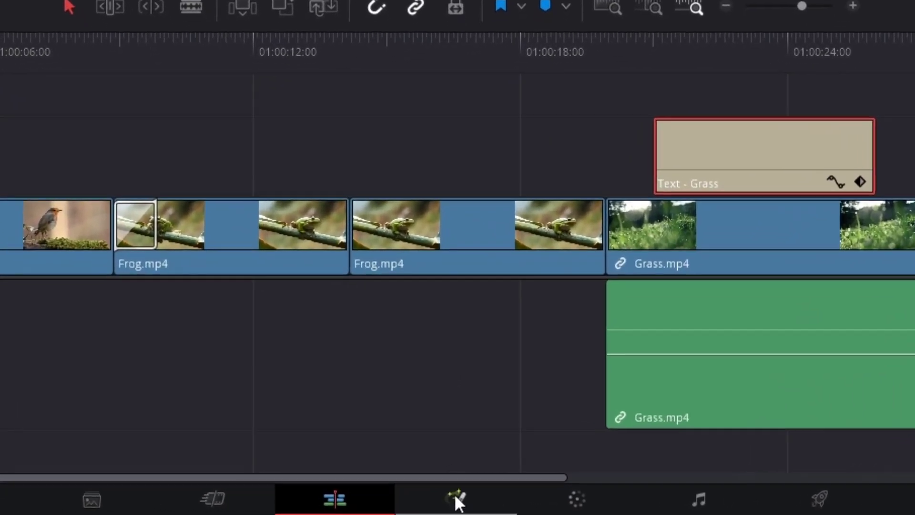
pyautogui.click(456, 500)
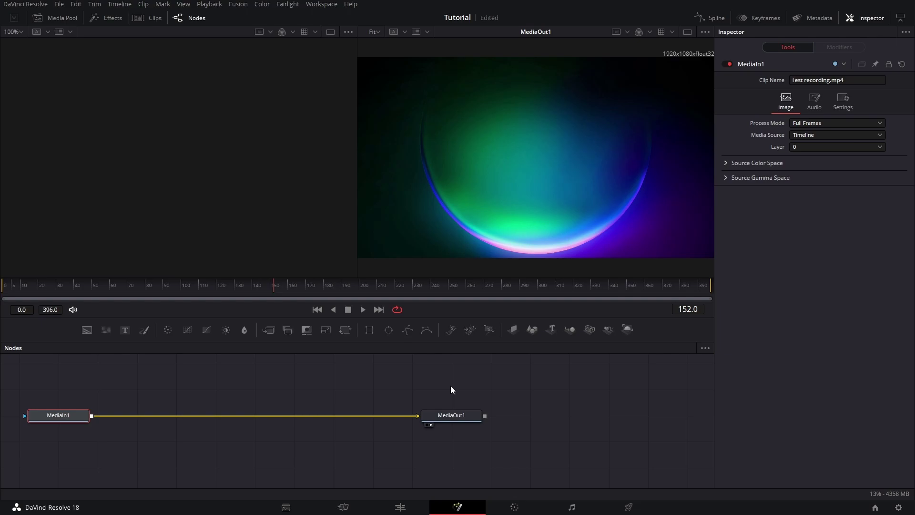
# Select the MediaIn1 node and add a Transform node between it and MediaOut1
pyautogui.click(450, 385)
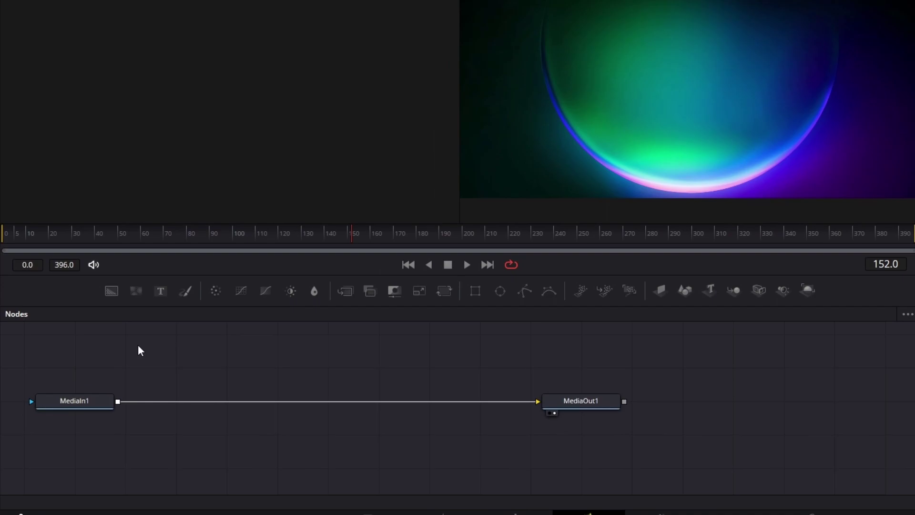
pyautogui.click(84, 400)
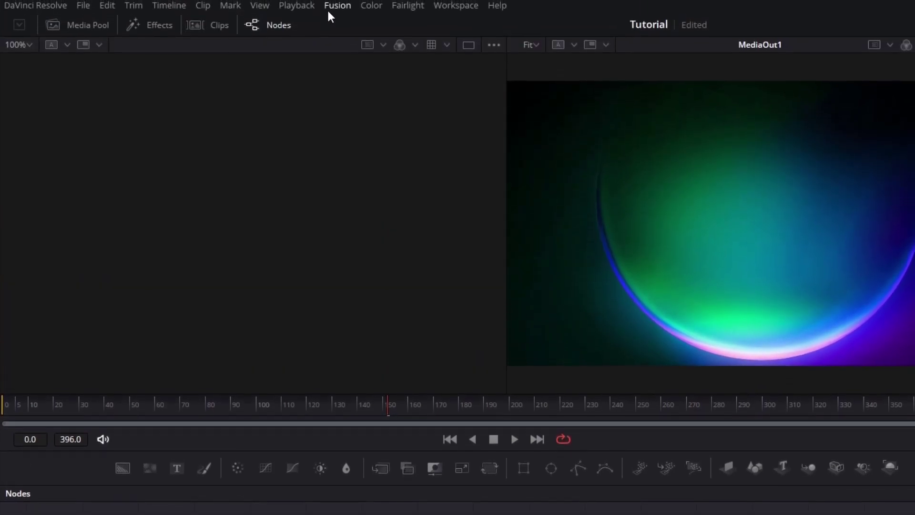
pyautogui.click(330, 6)
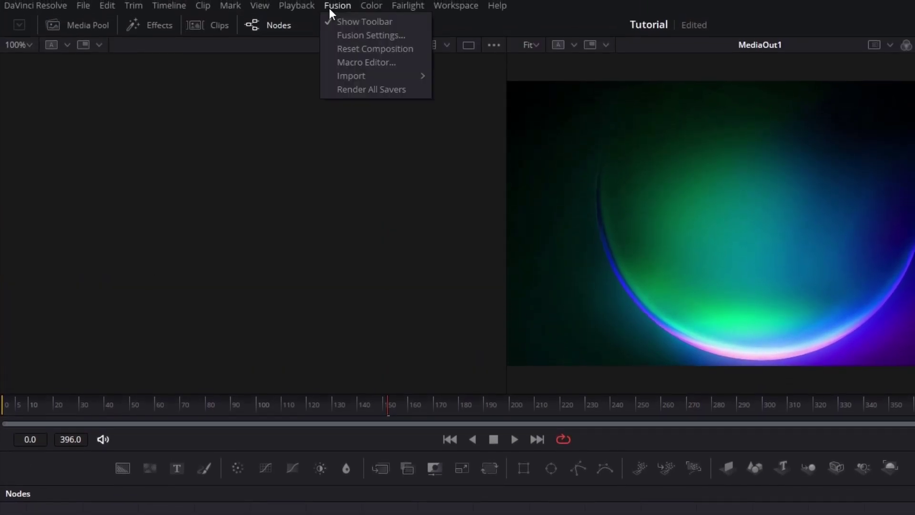
pyautogui.click(106, 286)
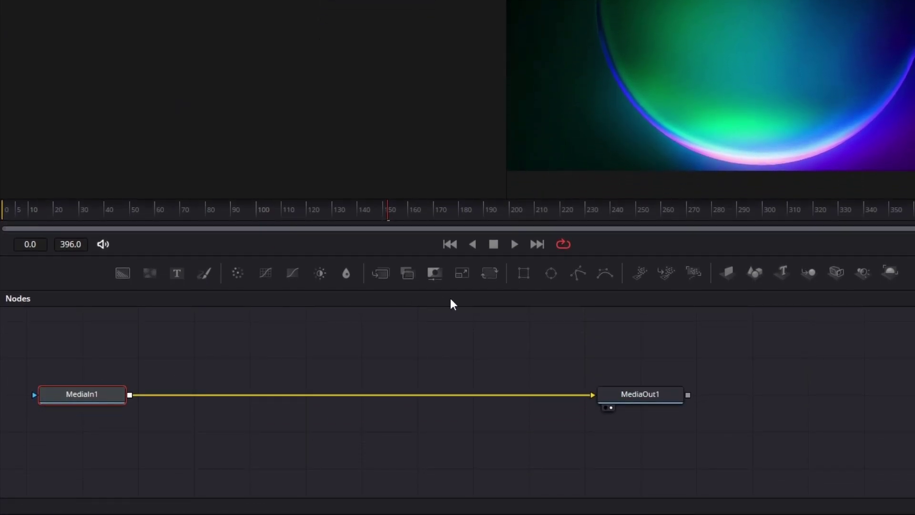
pyautogui.click(490, 272)
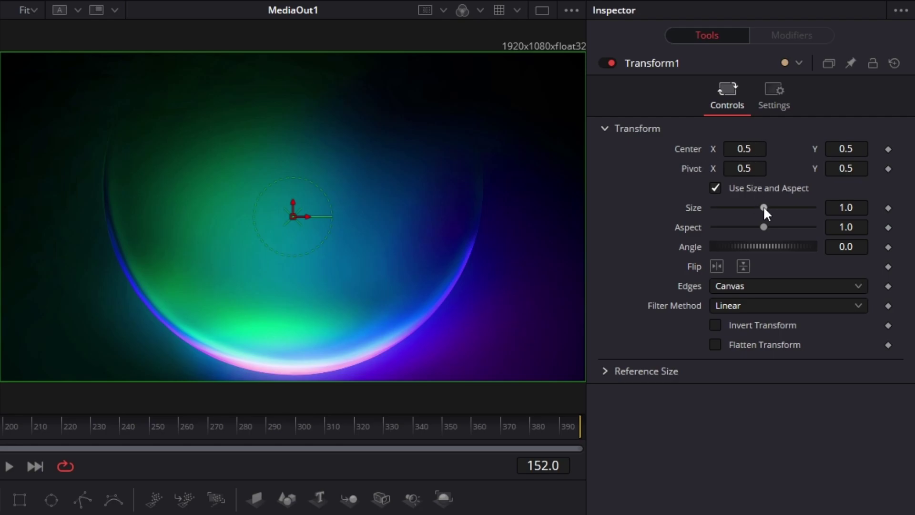
# Try scaling the Transform to 0.61 and moving its center to X 0.397, Y 0.42, and reset the size and center
pyautogui.moveTo(762, 206); pyautogui.dragTo(744, 206)
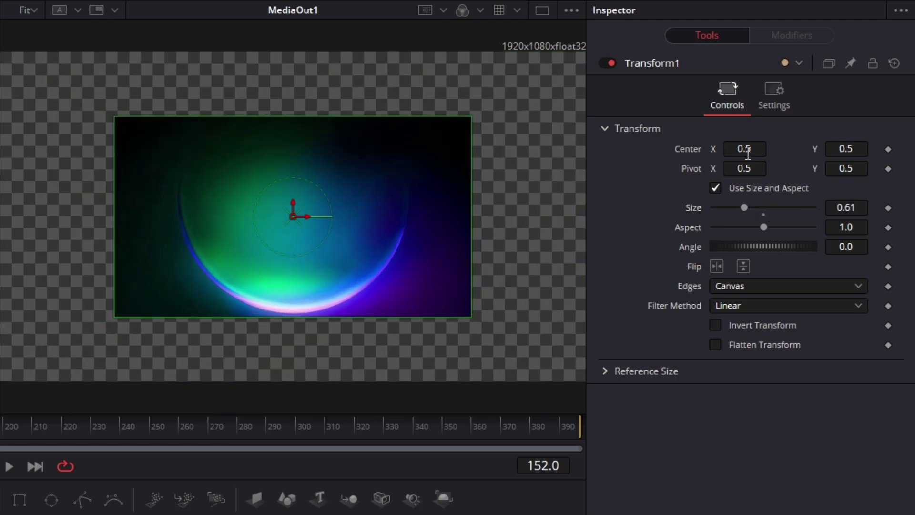
pyautogui.moveTo(746, 149); pyautogui.dragTo(735, 150)
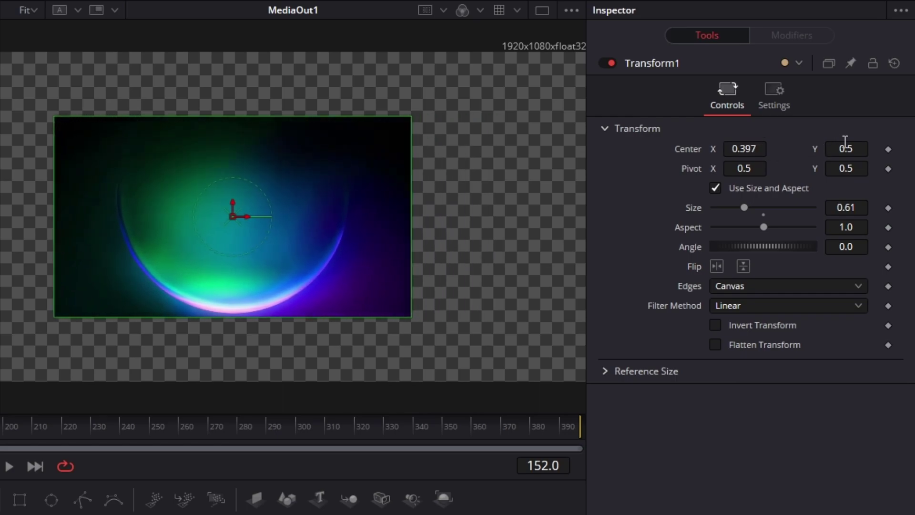
pyautogui.moveTo(844, 149); pyautogui.dragTo(886, 169)
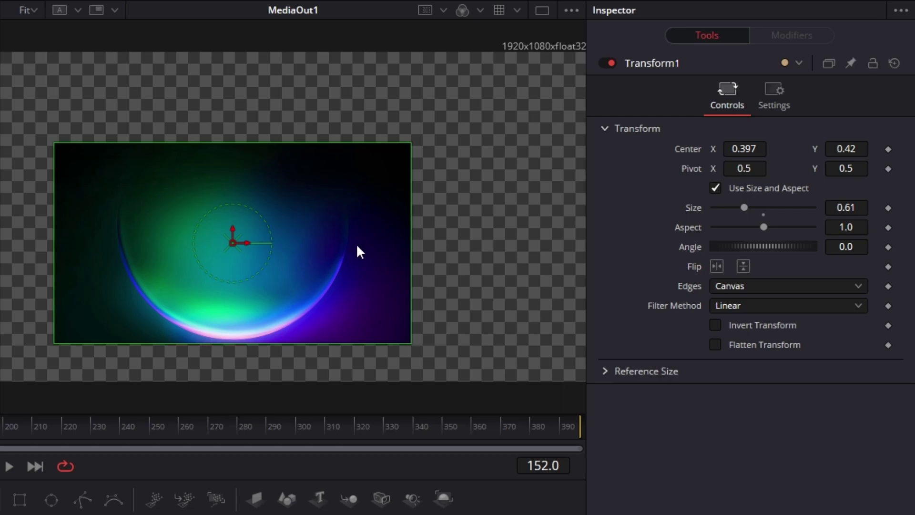
pyautogui.doubleClick(695, 204)
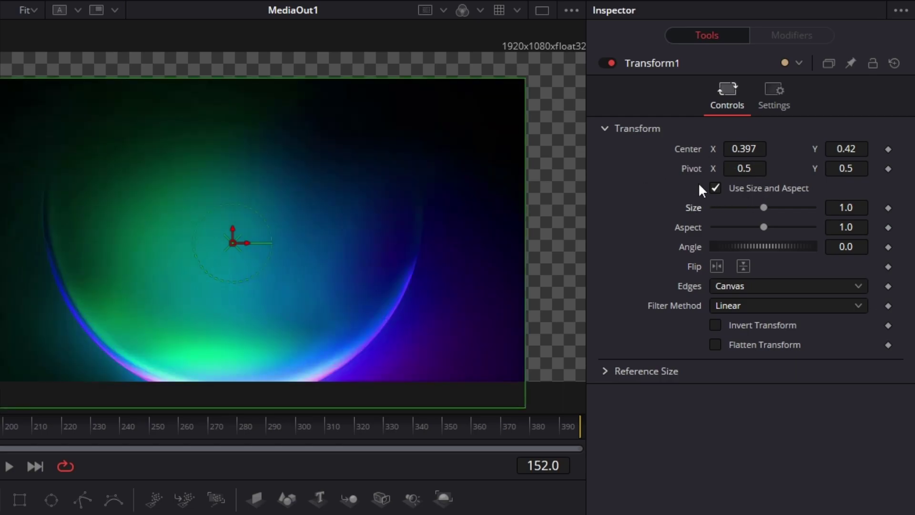
pyautogui.doubleClick(691, 148)
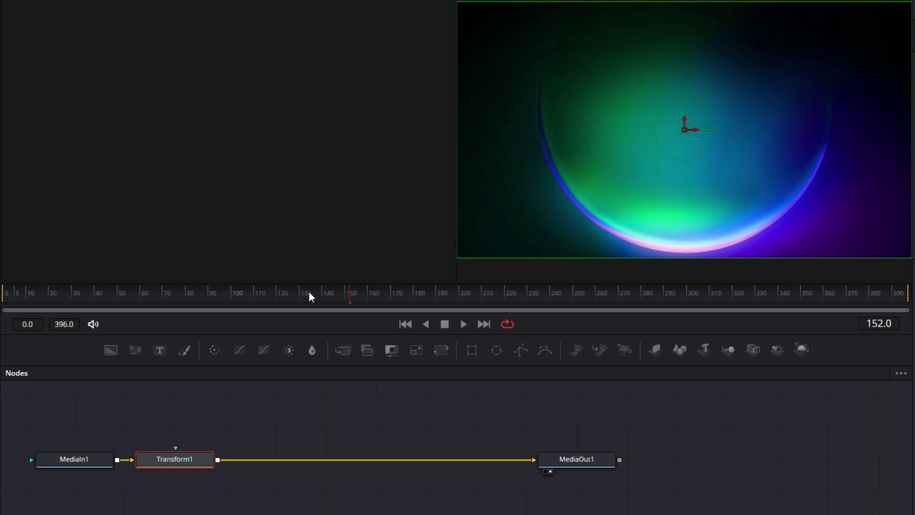
# Add a keyframe for the Transform's Size at frame 60
pyautogui.moveTo(75, 293); pyautogui.dragTo(73, 293)
pyautogui.moveTo(83, 294); pyautogui.dragTo(140, 294)
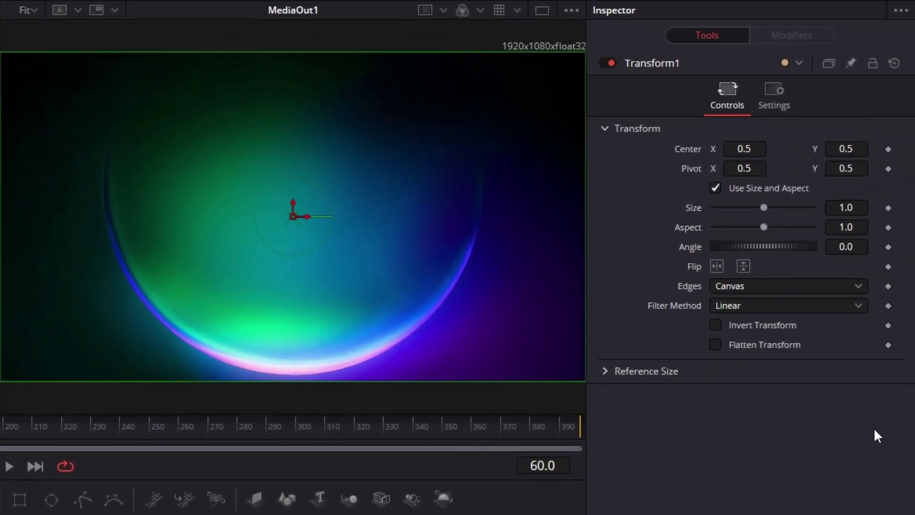
pyautogui.click(889, 209)
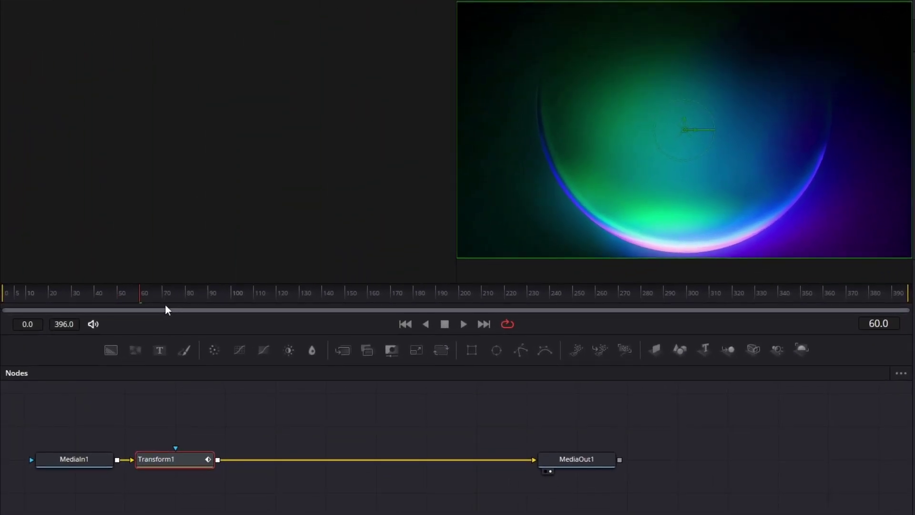
# Keyframe the Transform's Size at 50 on frame 0 and play back the zoom animation
pyautogui.moveTo(143, 295); pyautogui.dragTo(117, 294)
pyautogui.moveTo(114, 296); pyautogui.dragTo(2, 299)
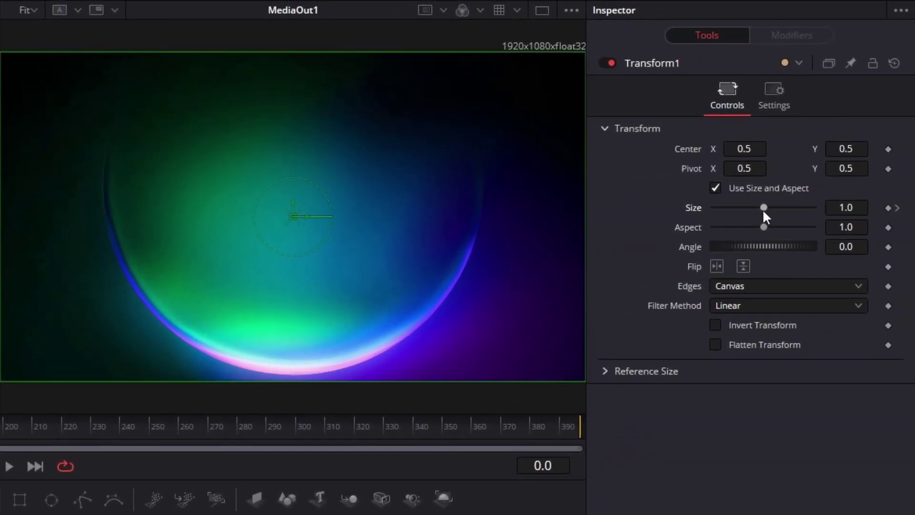
pyautogui.moveTo(763, 209); pyautogui.dragTo(817, 210)
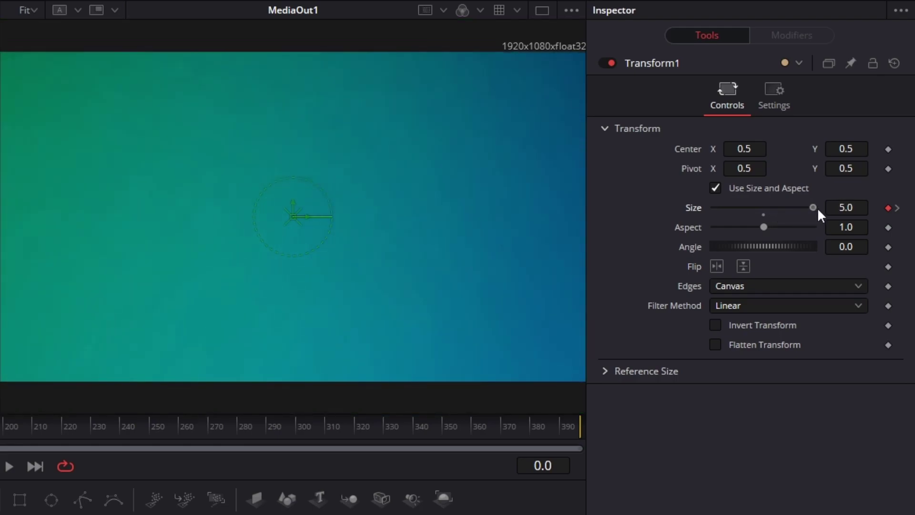
pyautogui.click(845, 208)
pyautogui.write('50')
pyautogui.press('Tab')
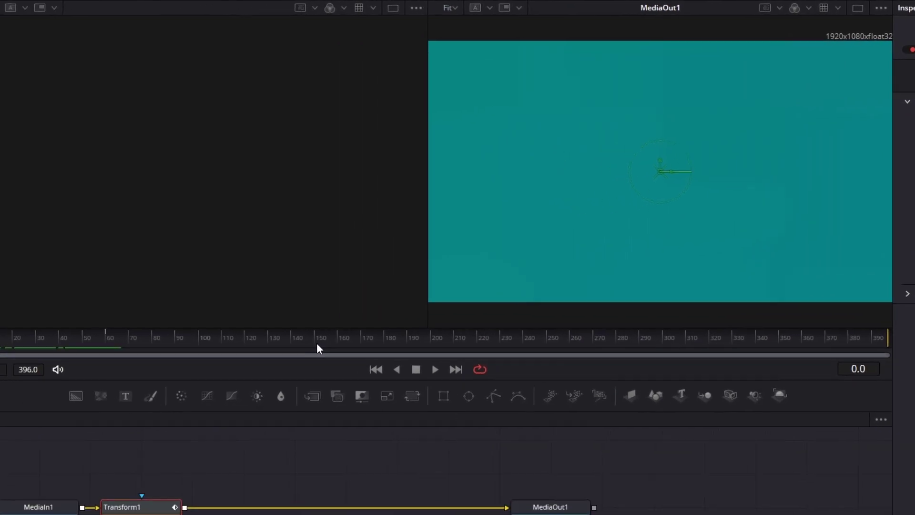
pyautogui.press('space')
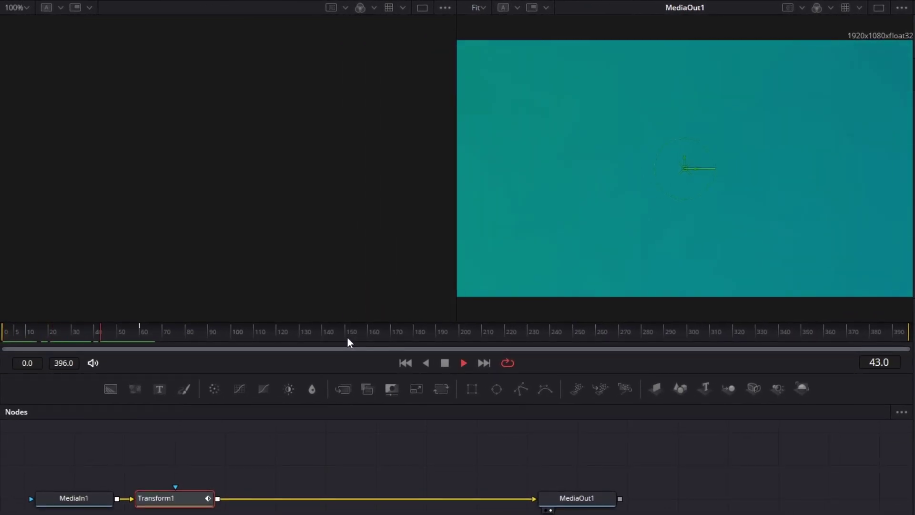
pyautogui.press('space')
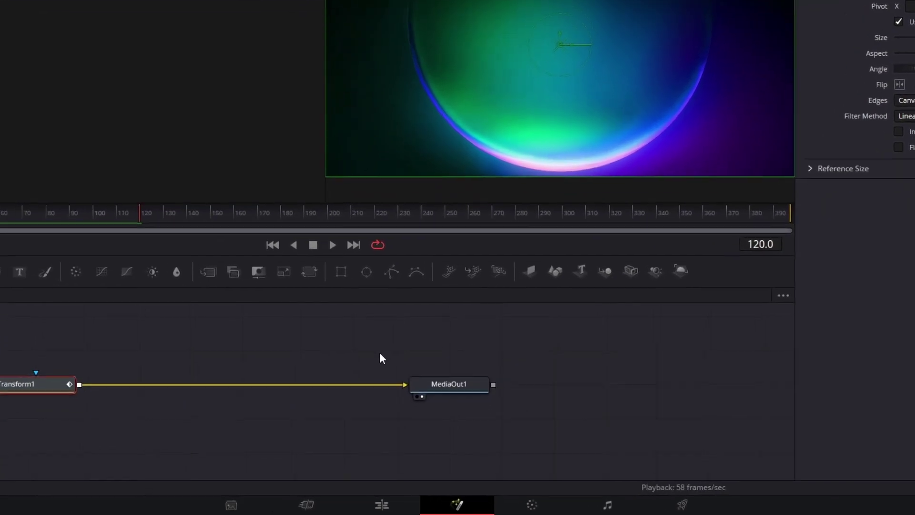
# On the Color page, display the scopes and move the playhead to 01:00:23:13 in grass clip 04
pyautogui.click(552, 502)
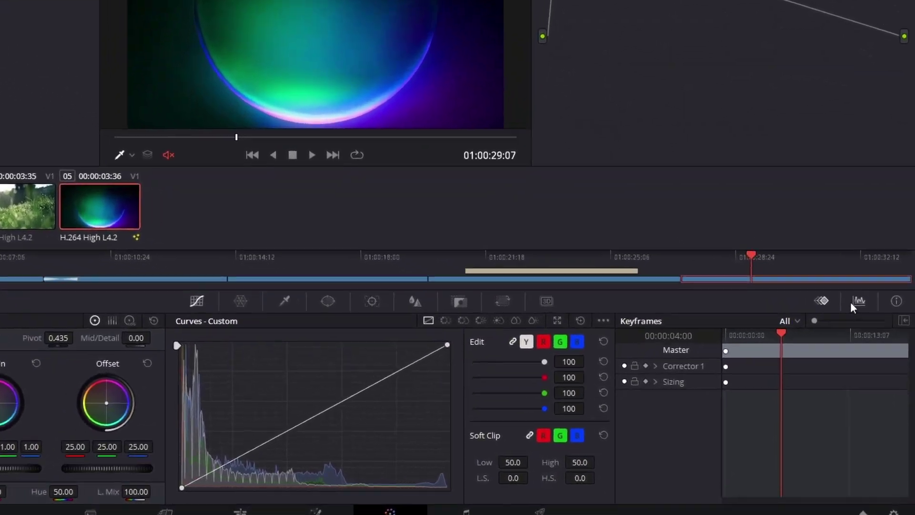
pyautogui.click(872, 345)
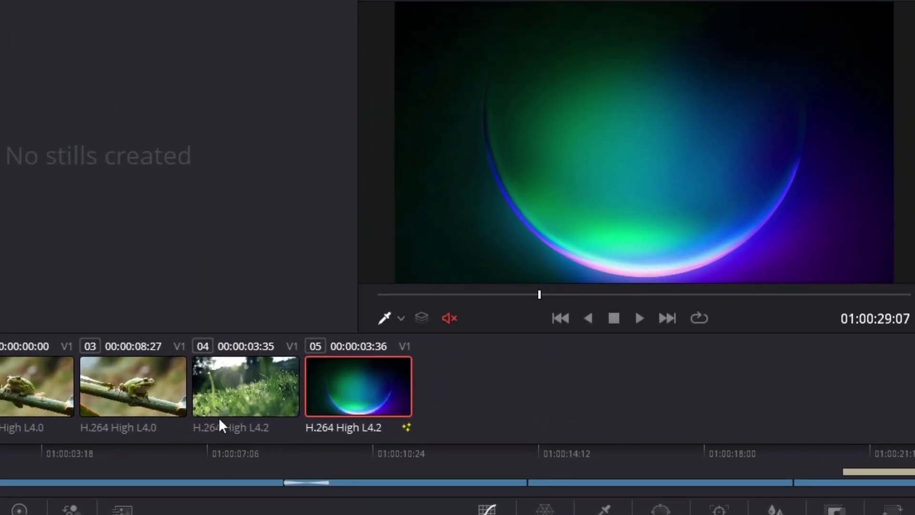
pyautogui.click(232, 395)
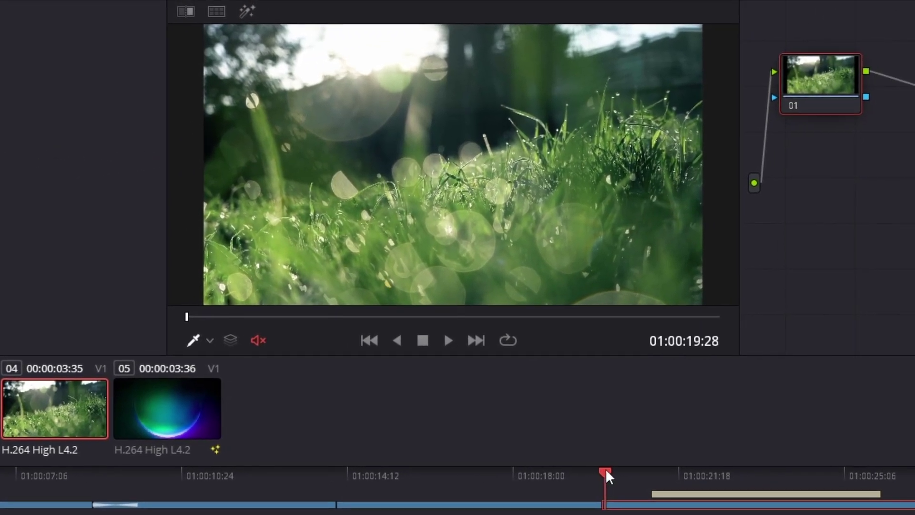
pyautogui.moveTo(657, 463); pyautogui.dragTo(770, 472)
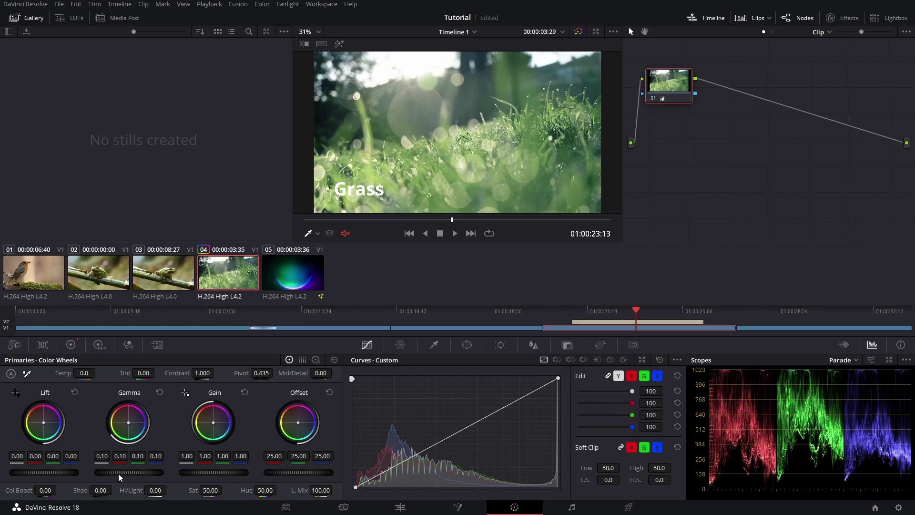
# Try raising the grass clip's master gamma to 0.33 and reset the gamma wheel
pyautogui.moveTo(119, 477); pyautogui.dragTo(160, 477)
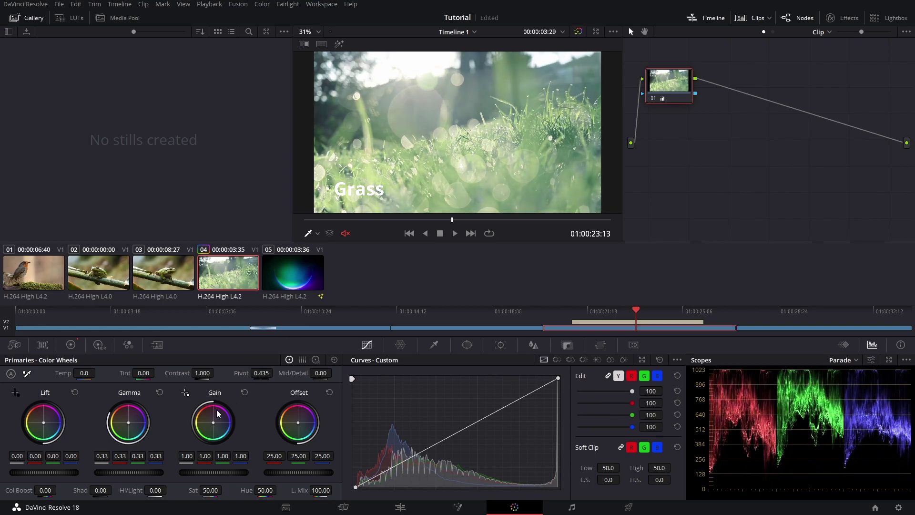
pyautogui.click(160, 392)
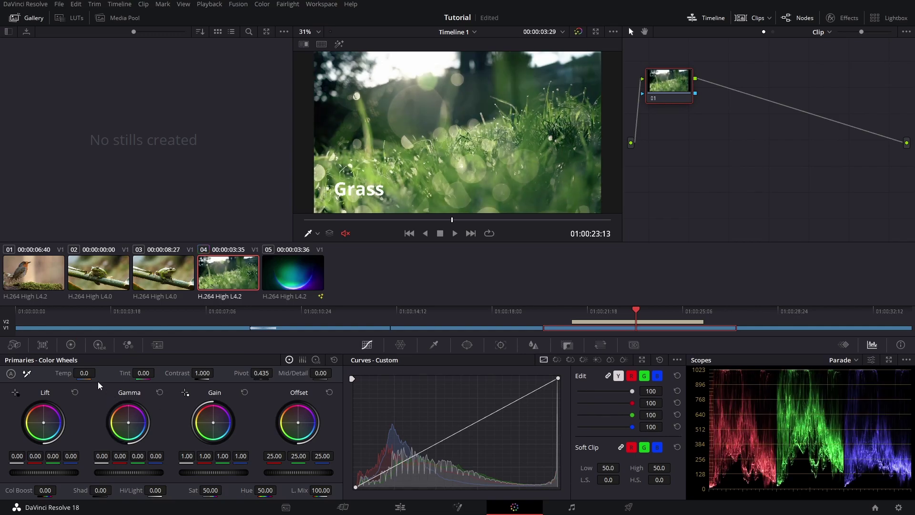
# Grade the grass clip with temperature 1000, contrast 1.082, lift red 0.02, green -0.01, blue 0.05, and gamma red -0.02, green 0.00, blue 0.03
pyautogui.moveTo(84, 375); pyautogui.dragTo(99, 373)
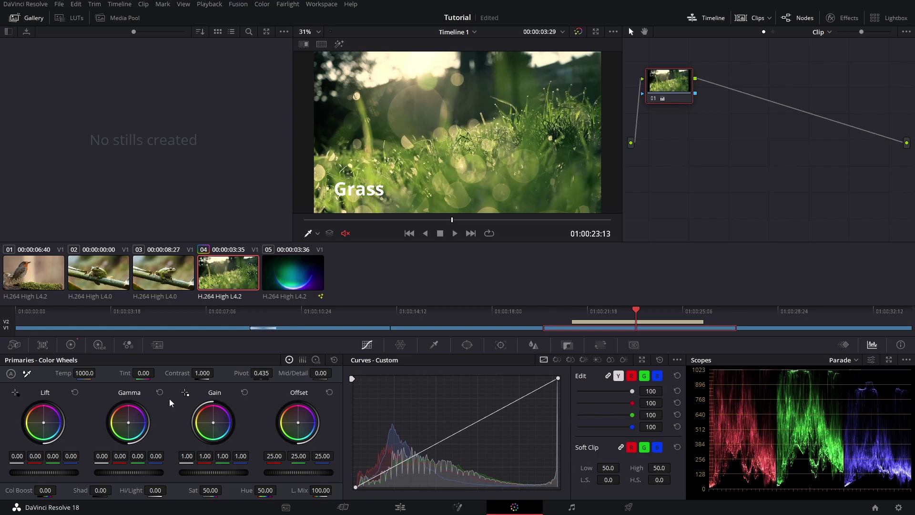
pyautogui.moveTo(196, 376); pyautogui.dragTo(201, 376)
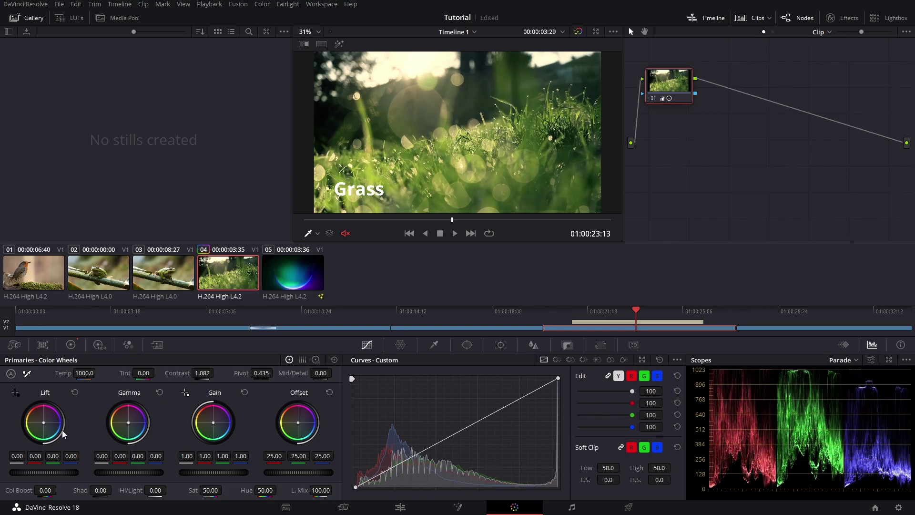
pyautogui.moveTo(45, 424); pyautogui.dragTo(46, 422)
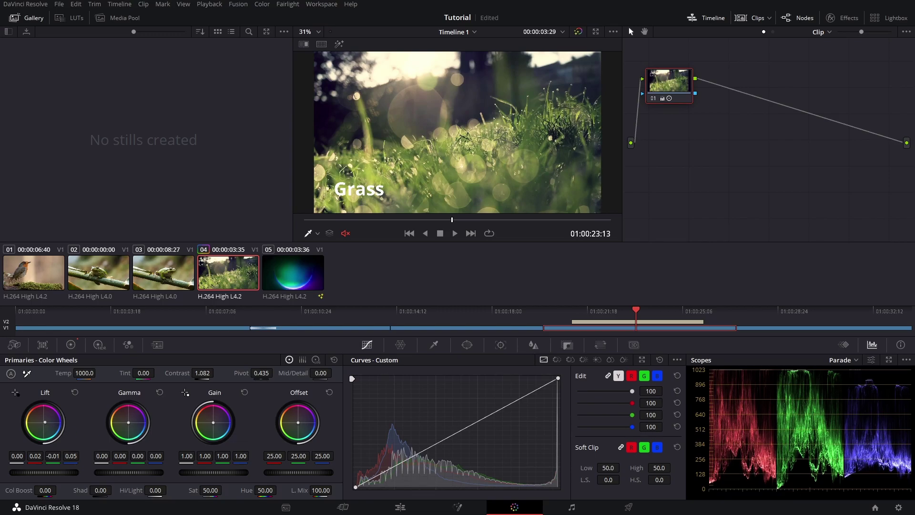
pyautogui.moveTo(128, 422); pyautogui.dragTo(128, 421)
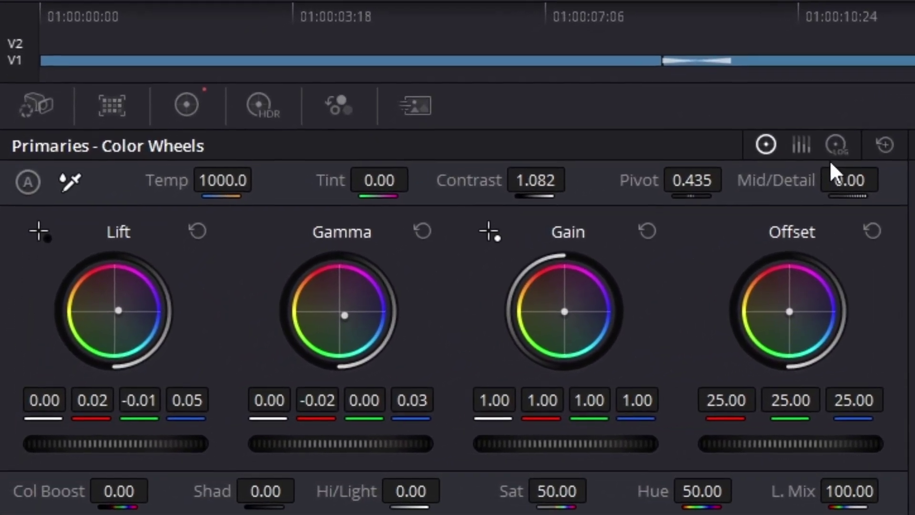
# View the primaries as color bars and as log wheels, and return to the color wheels
pyautogui.click(802, 145)
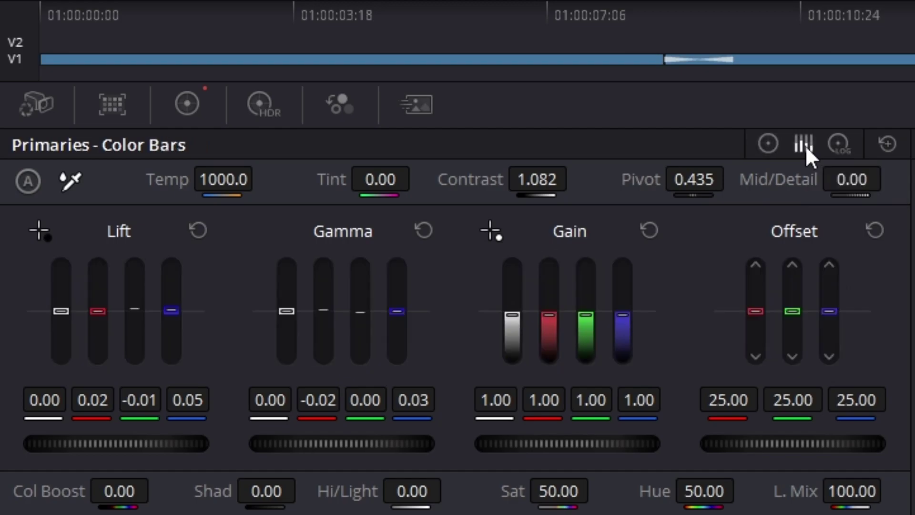
pyautogui.click(835, 142)
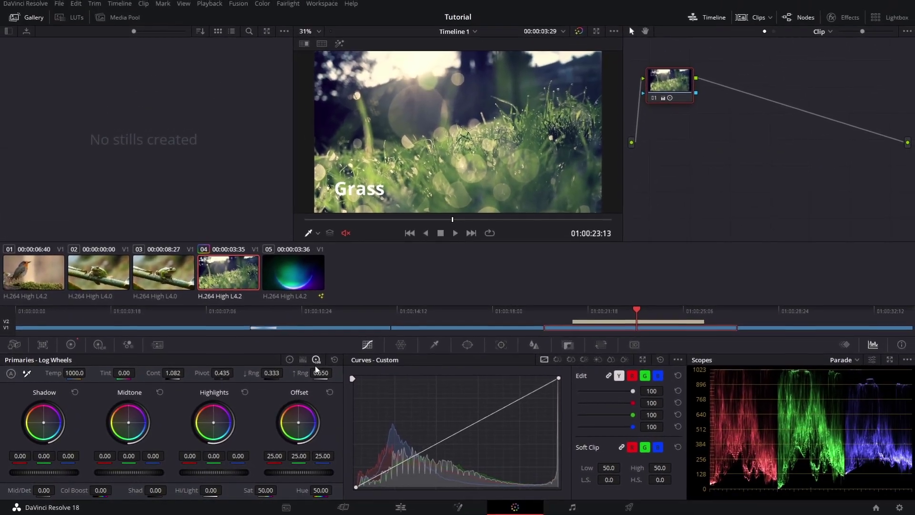
pyautogui.click(290, 360)
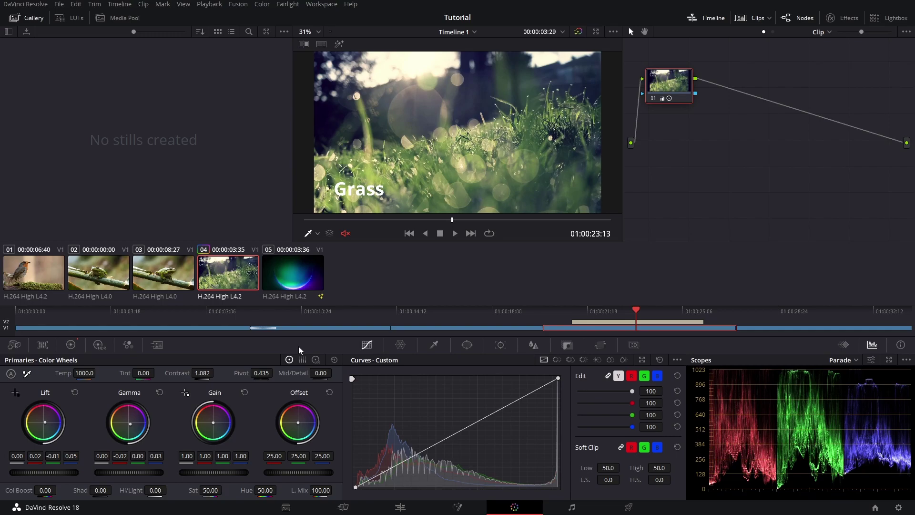
# Grab a still of graded grass clip 04 into the gallery
pyautogui.click(168, 275)
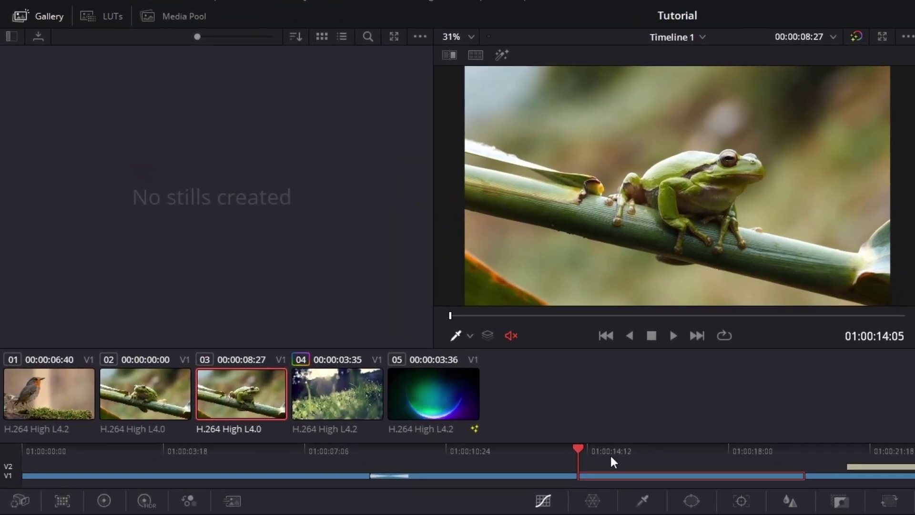
pyautogui.moveTo(472, 357); pyautogui.dragTo(515, 358)
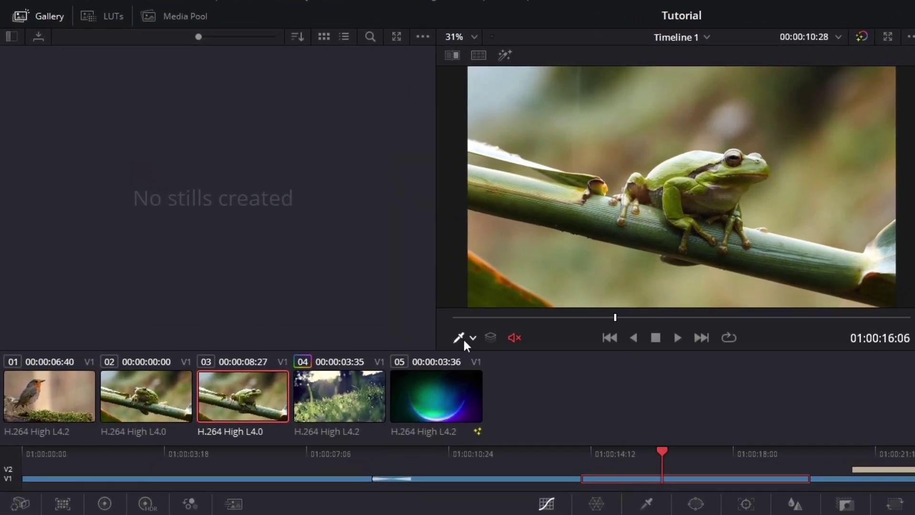
pyautogui.click(335, 400)
pyautogui.rightClick(595, 147)
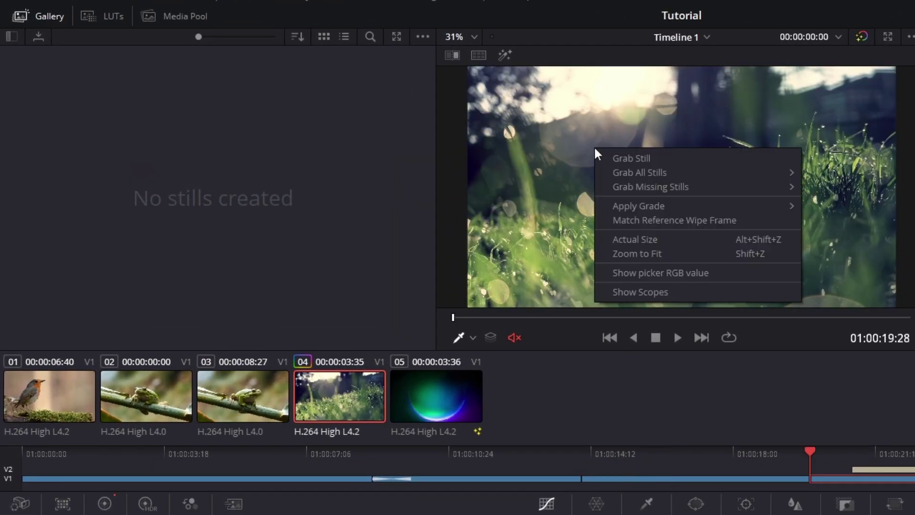
pyautogui.click(628, 160)
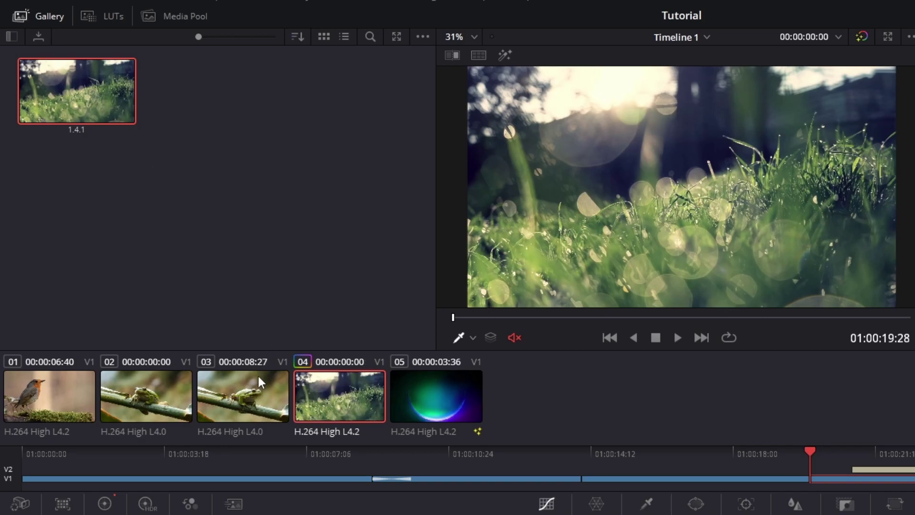
# Apply the grade from gallery still 1.4.1 to frog clip 03
pyautogui.click(252, 391)
pyautogui.moveTo(90, 110); pyautogui.dragTo(411, 166)
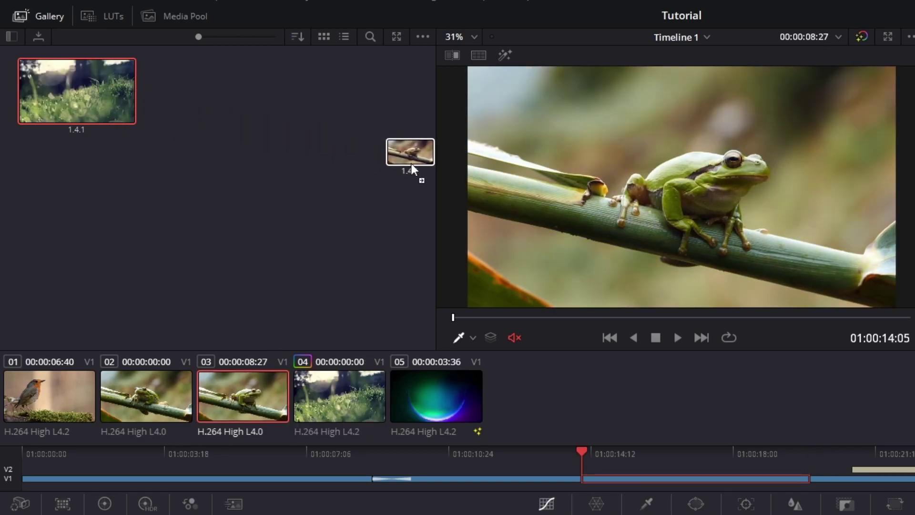
pyautogui.moveTo(614, 167); pyautogui.dragTo(613, 162)
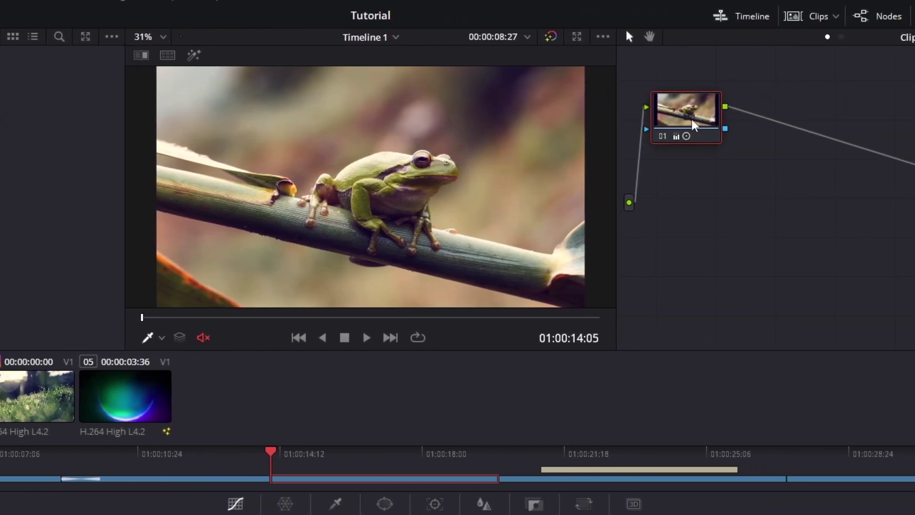
# Copy the node grade from frog clip 03 and paste it onto clips 01 and 02
pyautogui.hotkey('ctrl', 'c')
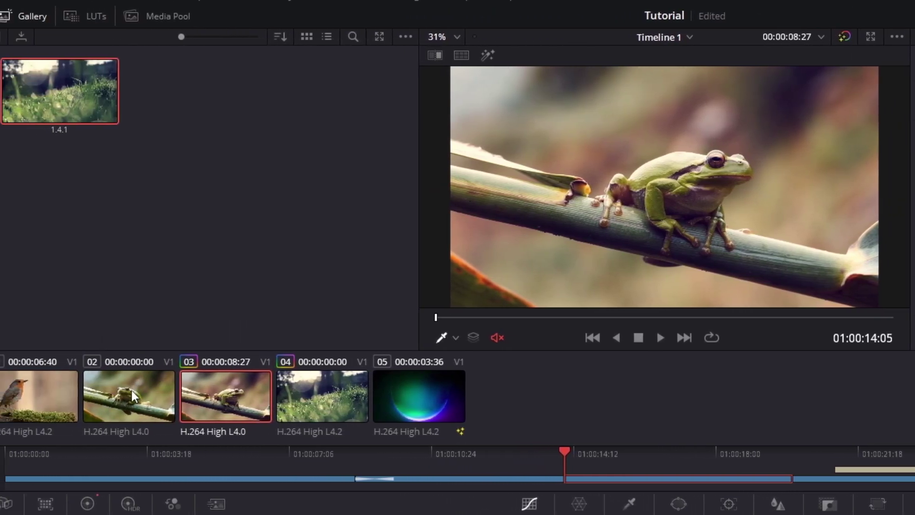
pyautogui.click(148, 394)
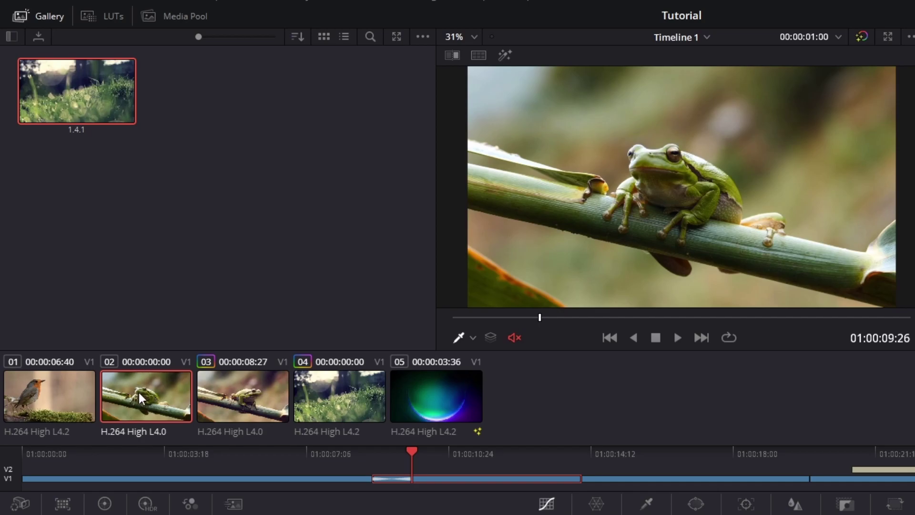
pyautogui.keyDown('ctrl'); pyautogui.click(78, 394); pyautogui.keyUp('ctrl')
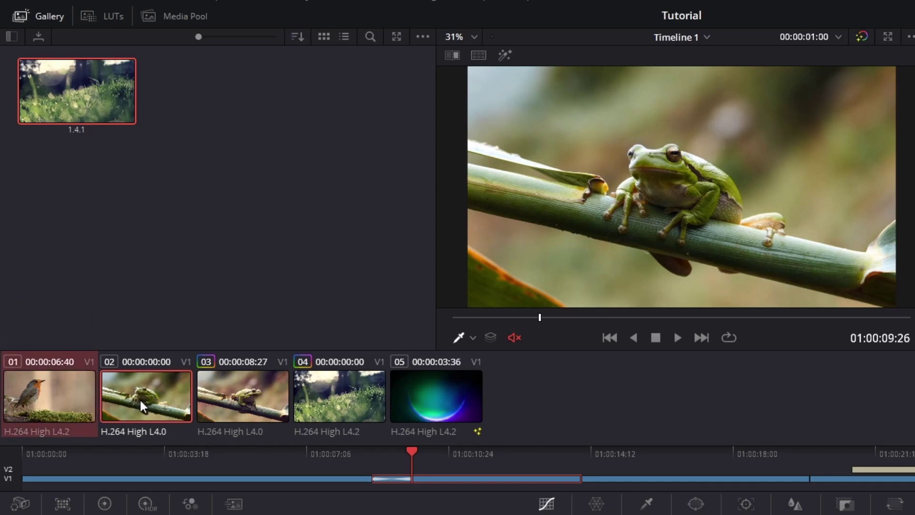
pyautogui.hotkey('ctrl', 'v')
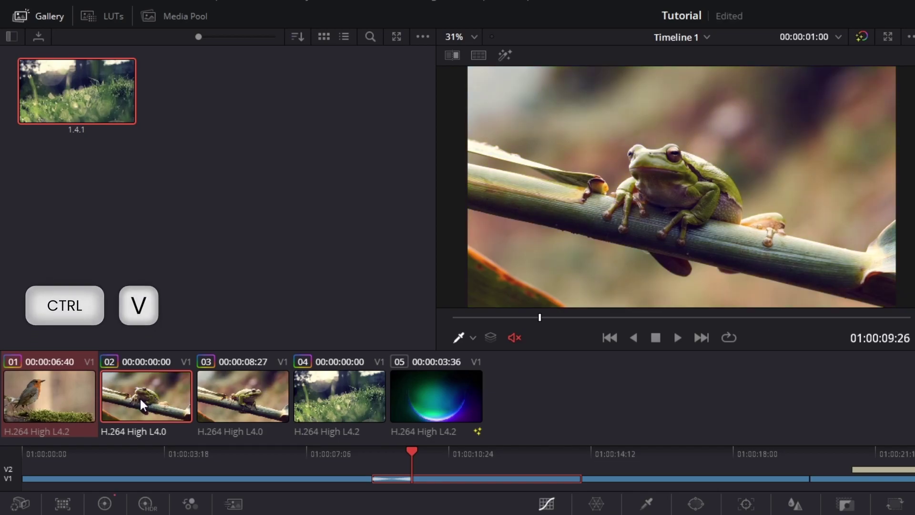
# Compare the graded clips with their originals in split screen using Versions and Original, from bird clip 01 through grass clip 04
pyautogui.click(89, 398)
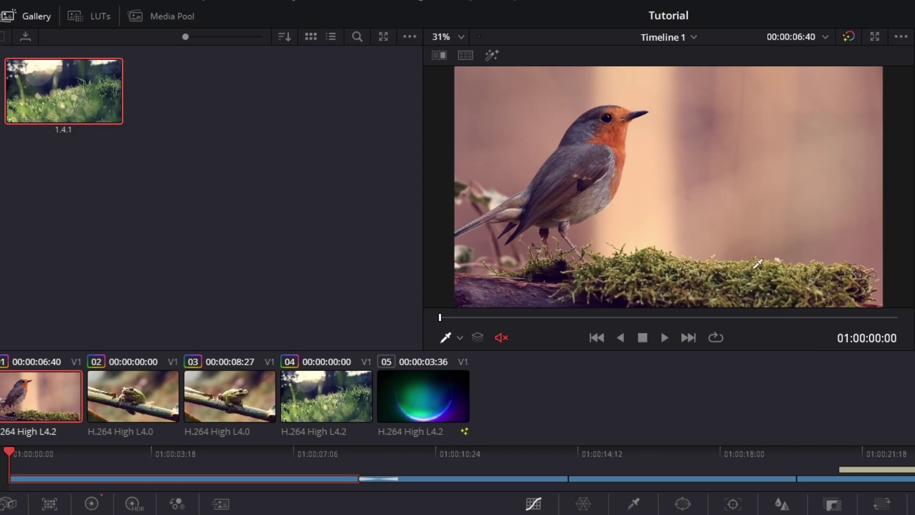
pyautogui.click(466, 61)
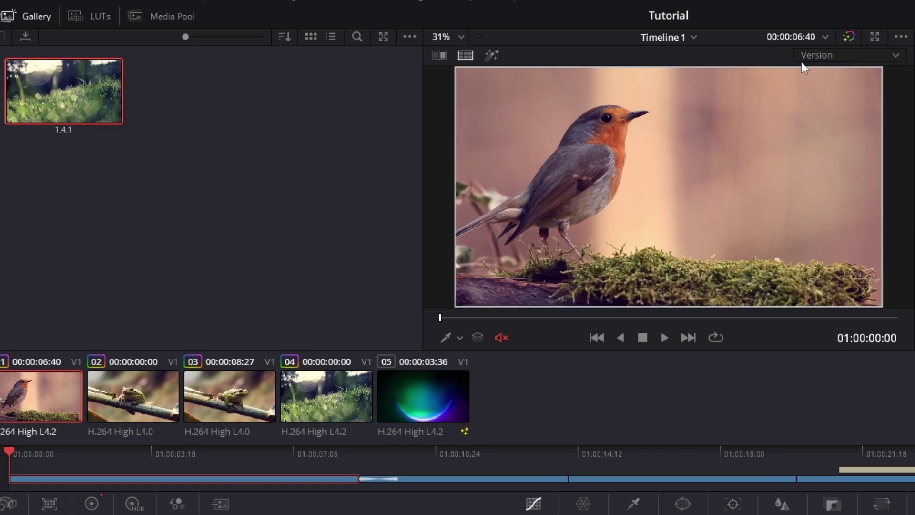
pyautogui.click(831, 56)
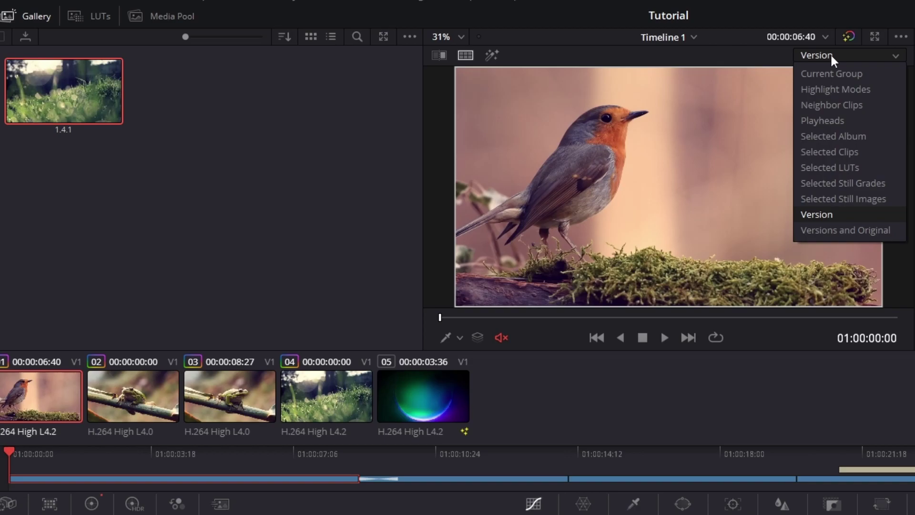
pyautogui.click(845, 231)
pyautogui.moveTo(57, 457); pyautogui.dragTo(866, 453)
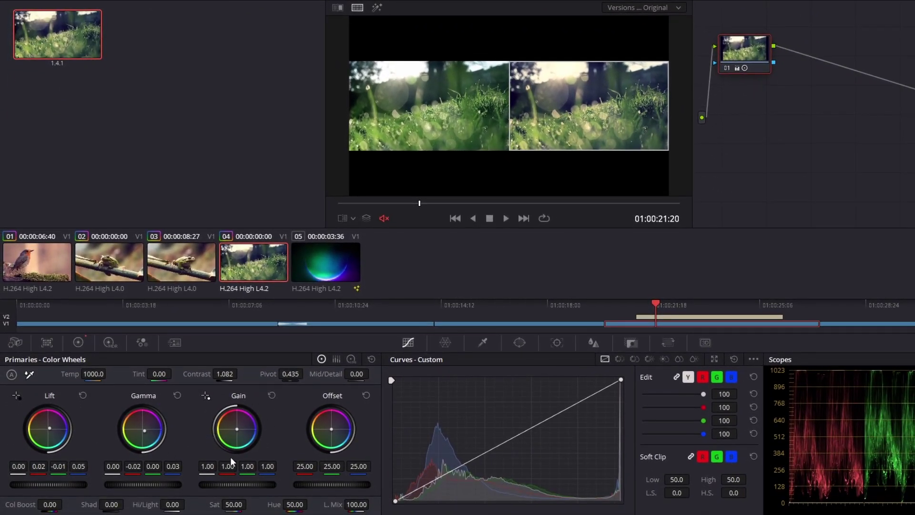
# Reset all primaries adjustments on grass clip 04 and turn off the split-screen view
pyautogui.click(373, 360)
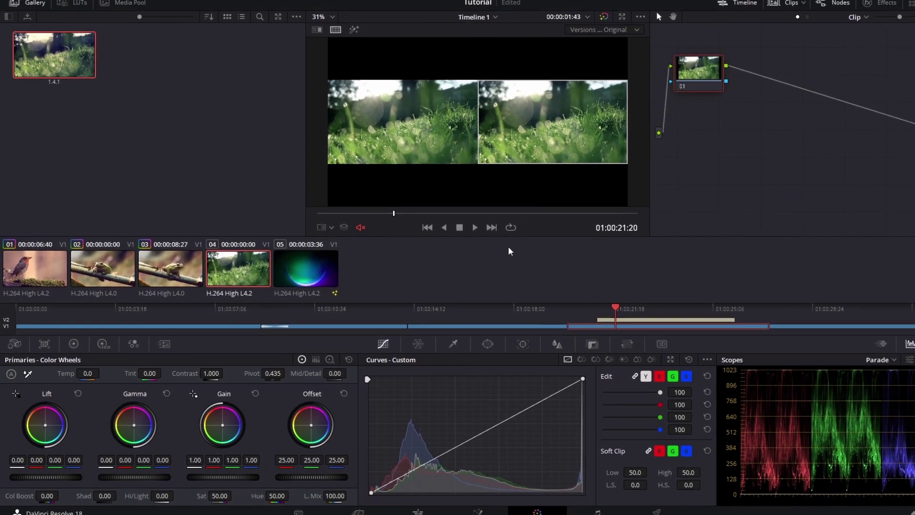
pyautogui.click(325, 40)
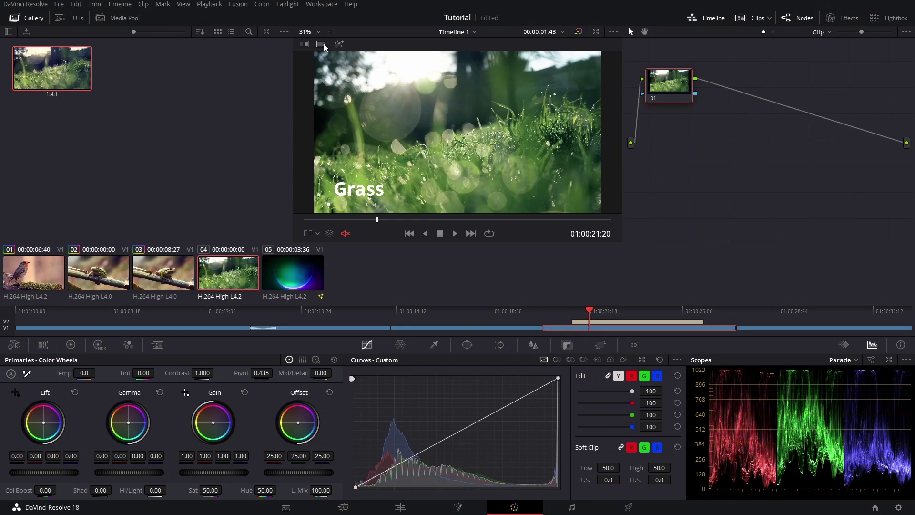
pyautogui.click(202, 160)
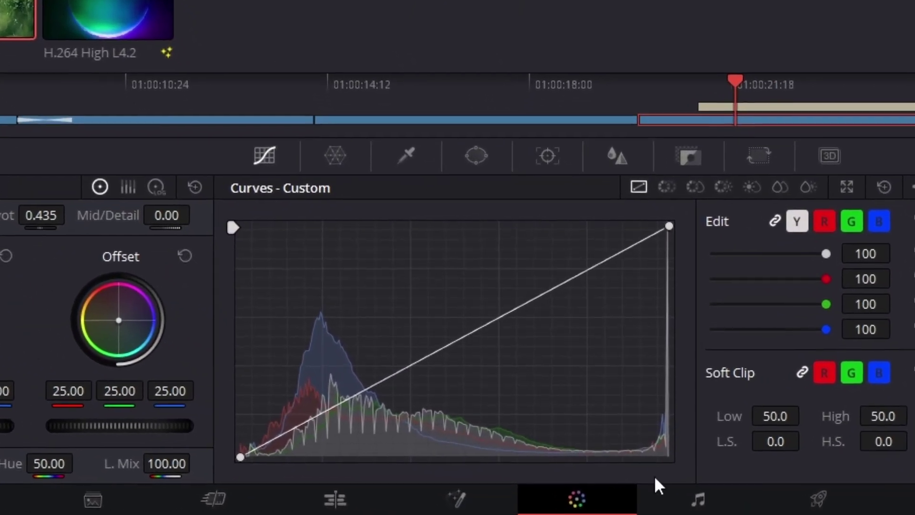
# On the Fairlight page, enlarge the Audio 1 track's height and zoom the timeline in on the Test recording clip
pyautogui.click(697, 499)
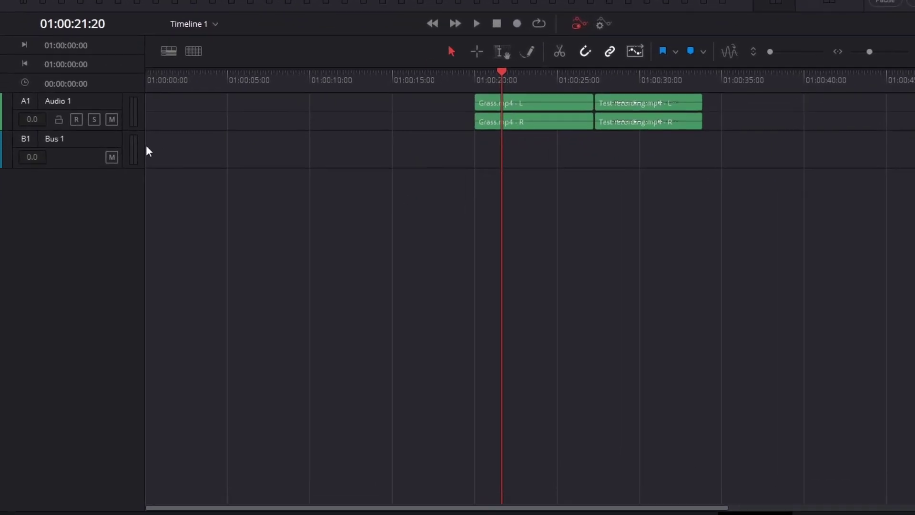
pyautogui.moveTo(104, 159); pyautogui.dragTo(124, 253)
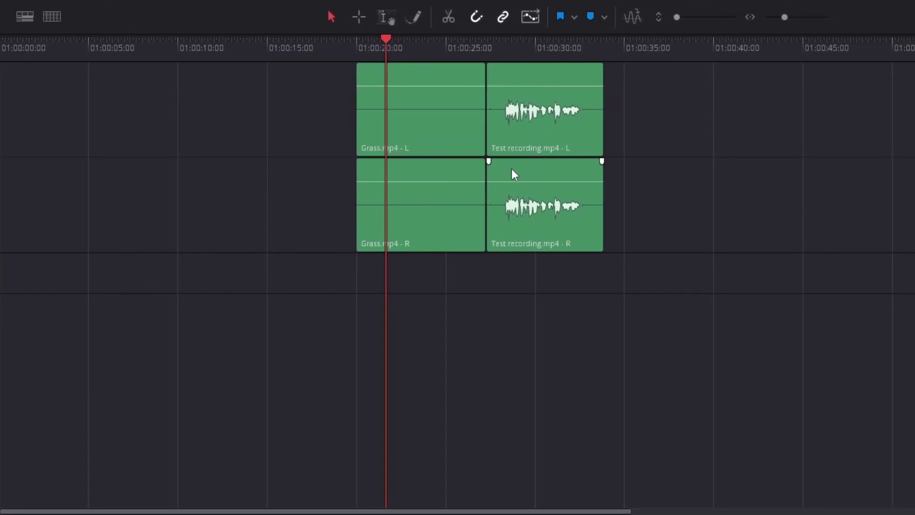
pyautogui.scroll(2, 511, 168)
pyautogui.scroll(-2, 582, 160)
pyautogui.scroll(5, 702, 173)
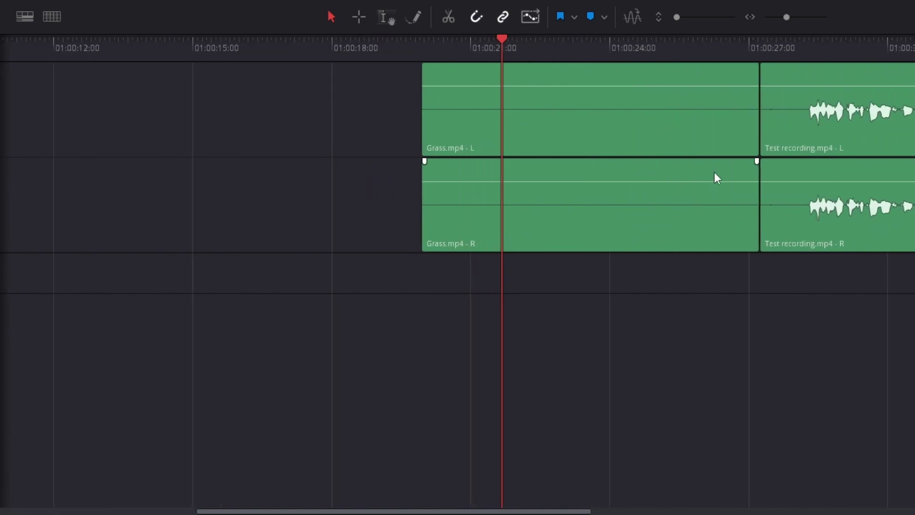
pyautogui.scroll(2, 714, 172)
pyautogui.moveTo(449, 510); pyautogui.dragTo(525, 510)
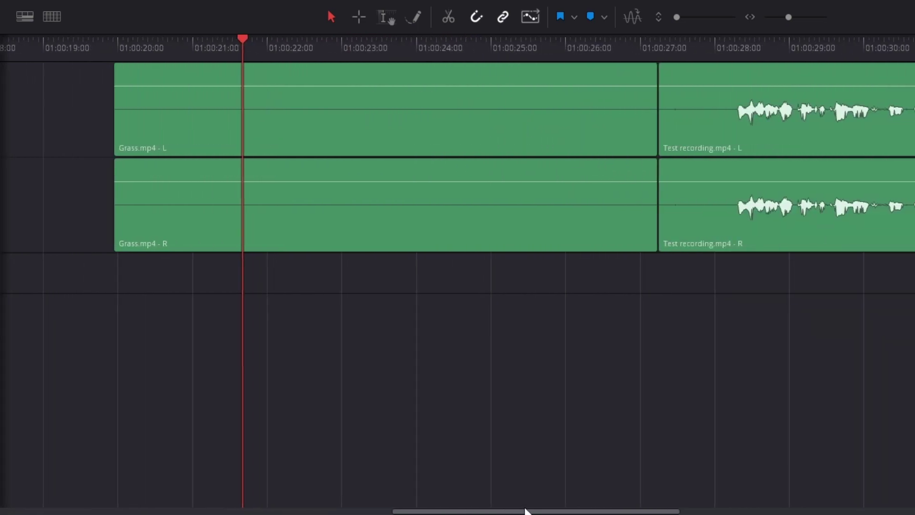
pyautogui.hscroll(10, 648, 357)
pyautogui.hscroll(-3, 538, 323)
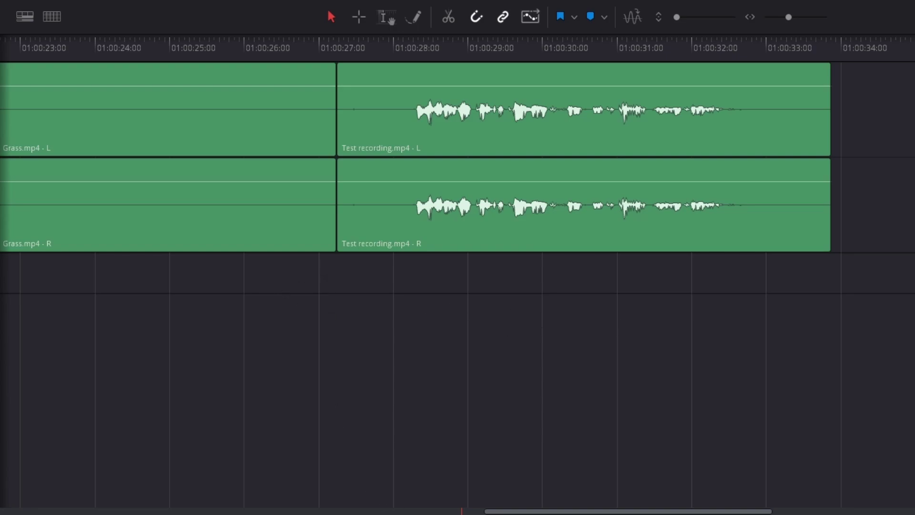
# Enlarge the Test recording's waveform vertically and examine it at close range around 01:00:29:00
pyautogui.moveTo(450, 48); pyautogui.dragTo(479, 50)
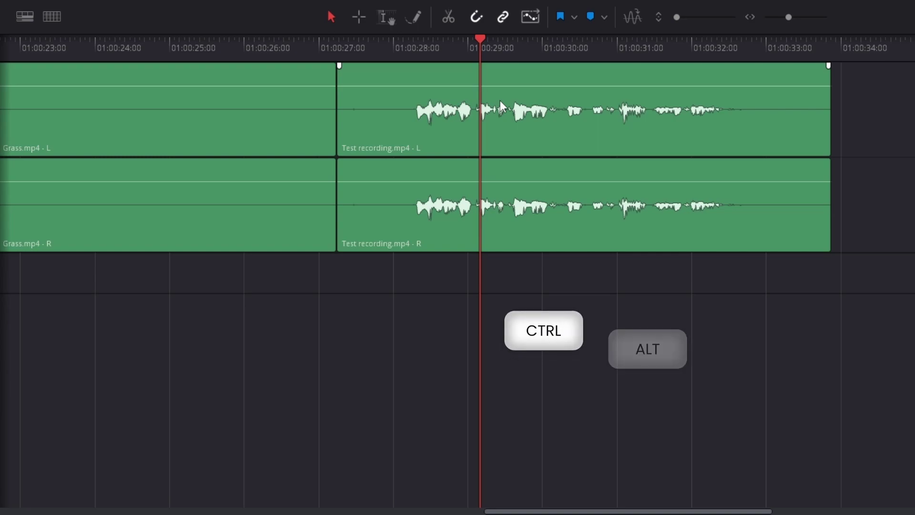
pyautogui.scroll(3, 501, 105)
pyautogui.scroll(2, 500, 100)
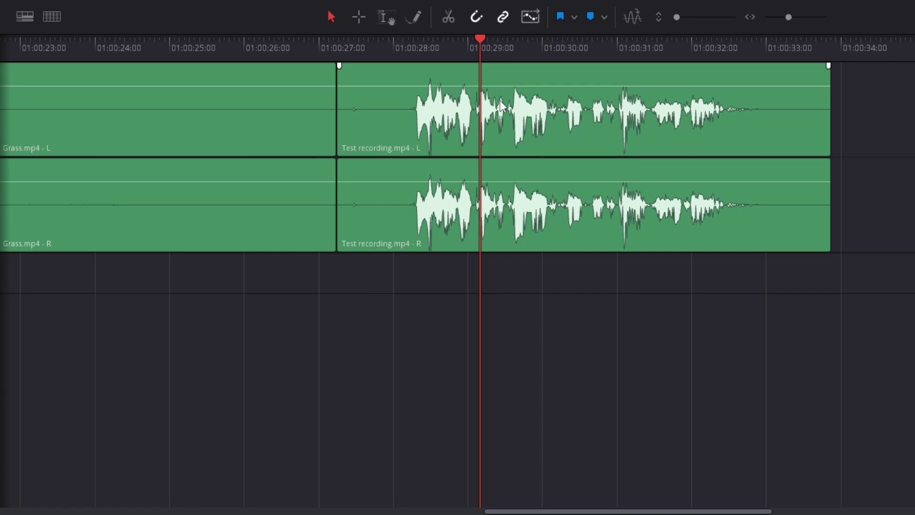
pyautogui.scroll(8, 491, 111)
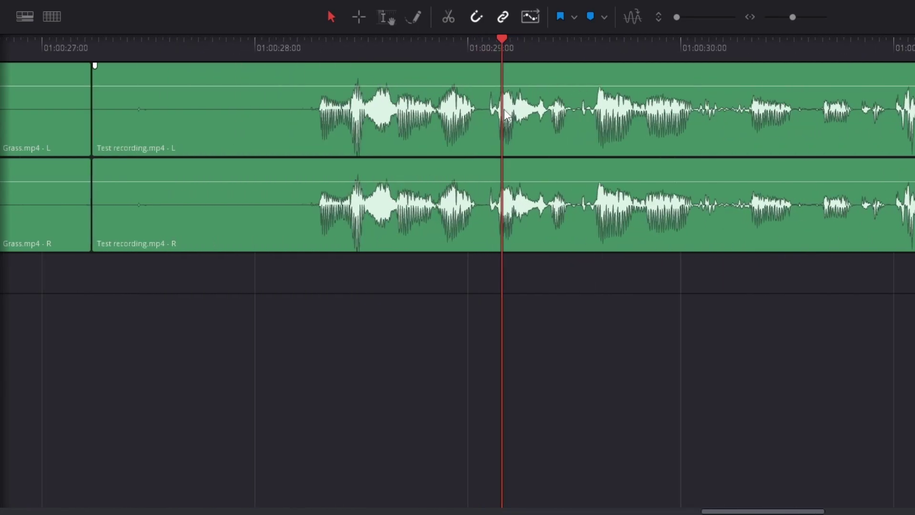
pyautogui.scroll(3, 503, 109)
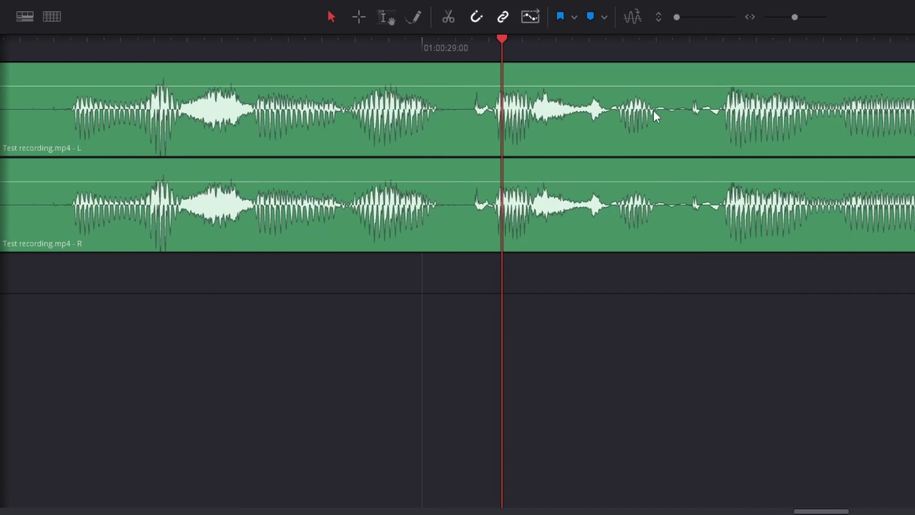
# Turn off the waveform border in the timeline's track display options
pyautogui.click(29, 17)
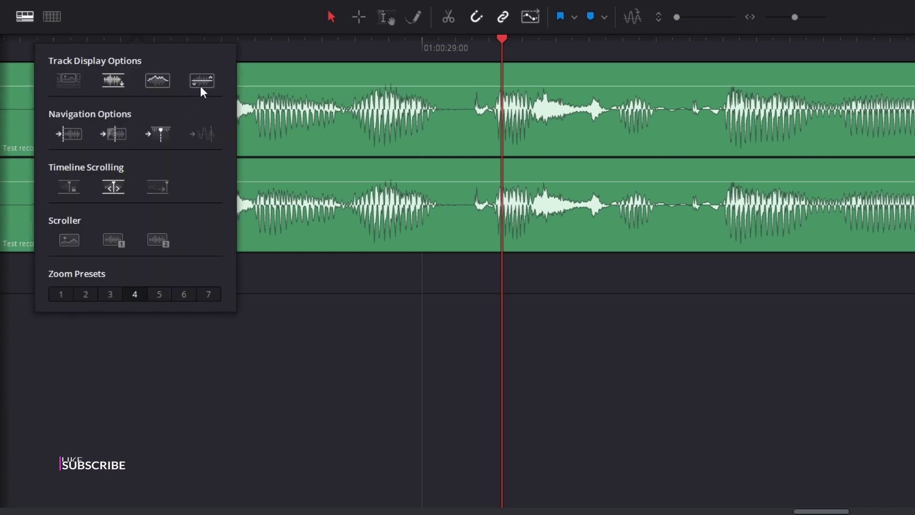
pyautogui.click(162, 82)
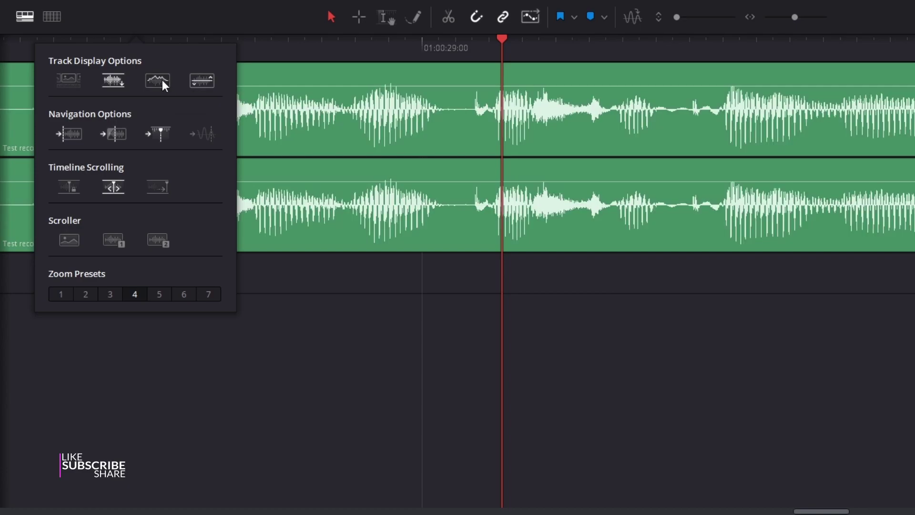
pyautogui.click(498, 40)
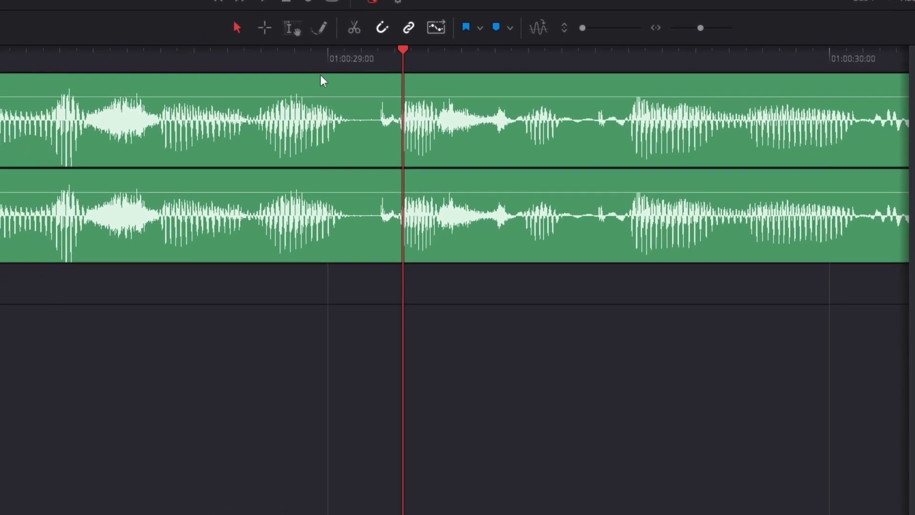
# Listen to the Test recording from about 01:00:28:00 and replay the quiet tail that starts between 01:00:32:00 and 01:00:33:00
pyautogui.moveTo(41, 48)
pyautogui.mouseDown()
pyautogui.moveTo(28, 47)
pyautogui.moveTo(50, 48)
pyautogui.mouseUp()
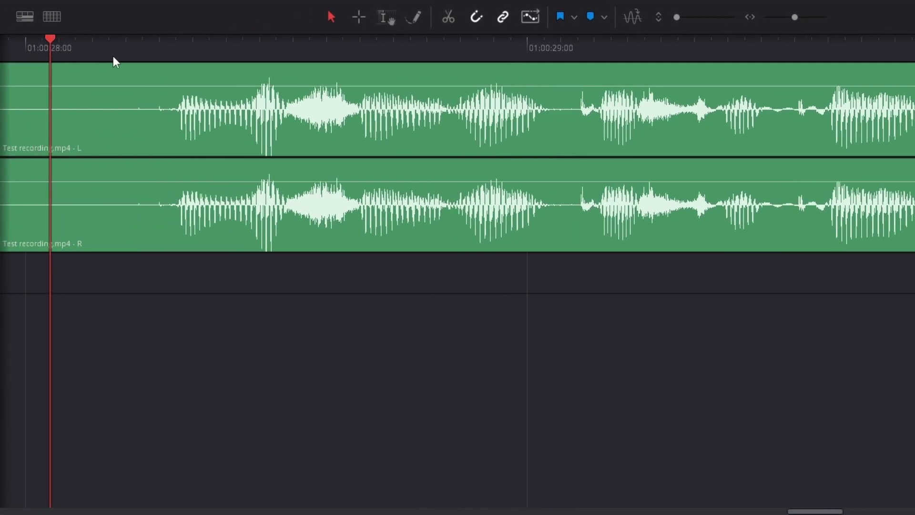
pyautogui.press('space')
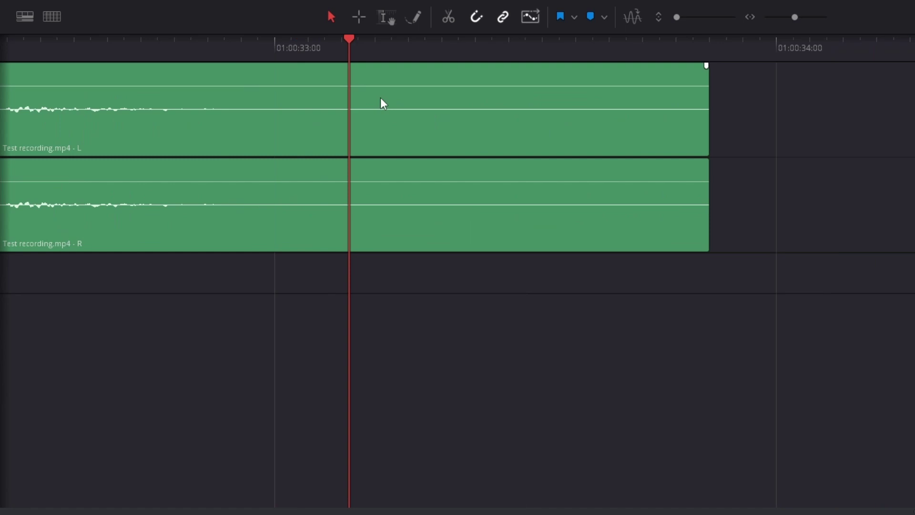
pyautogui.hscroll(-3, 537, 122)
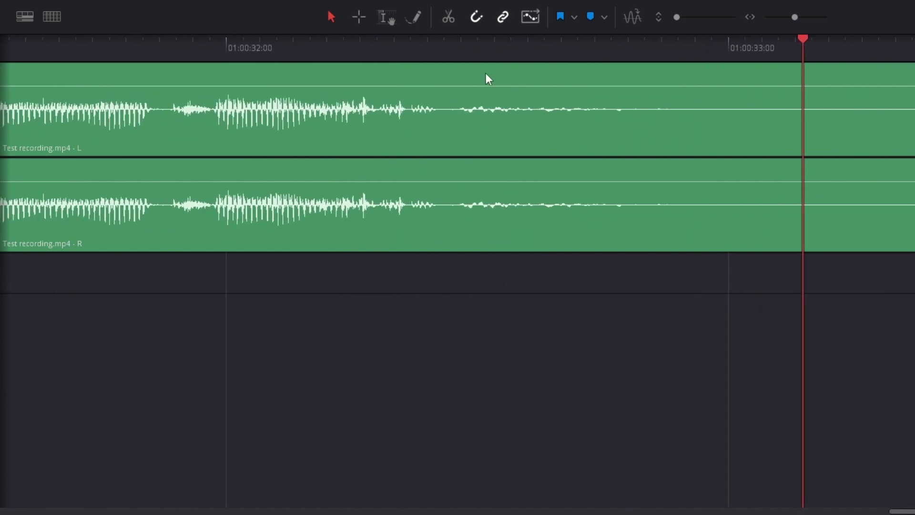
pyautogui.moveTo(450, 46); pyautogui.dragTo(453, 47)
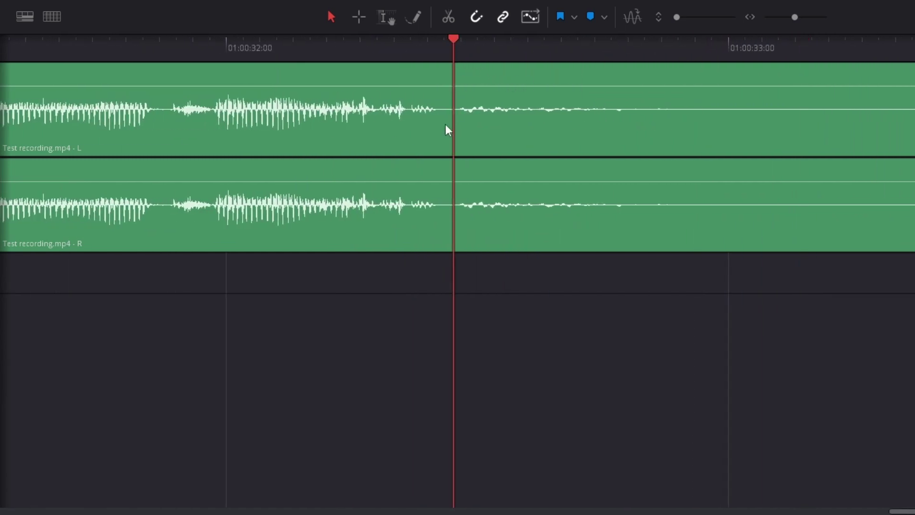
pyautogui.press('space')
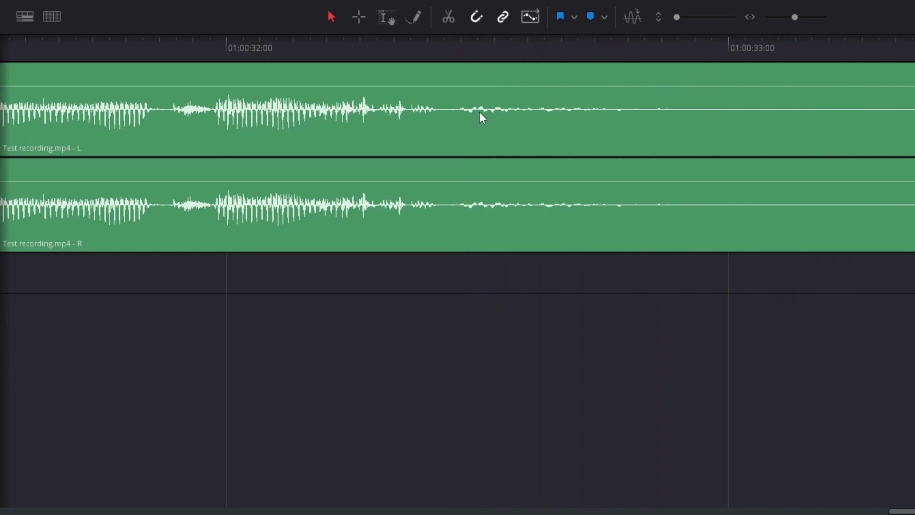
# Try raising the whole Test recording clip's volume line and undo the change
pyautogui.hscroll(-5, 341, 133)
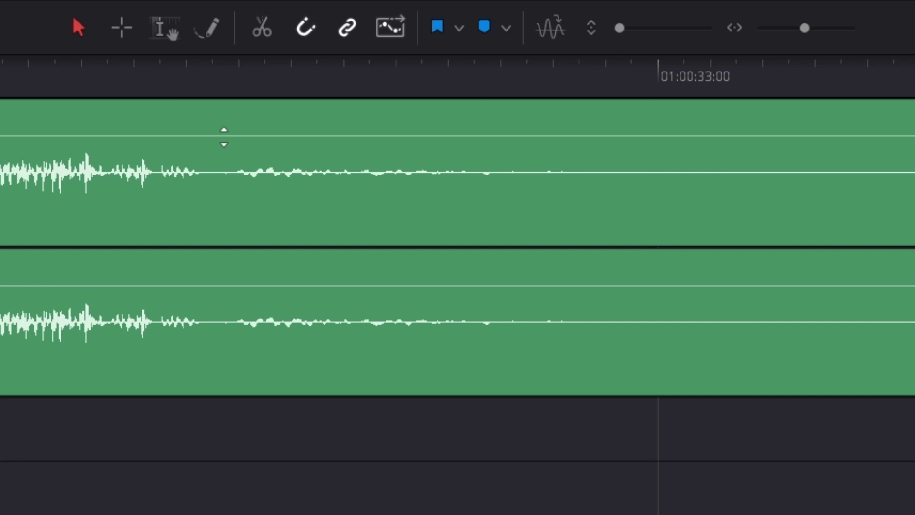
pyautogui.moveTo(224, 136)
pyautogui.mouseDown()
pyautogui.moveTo(225, 154)
pyautogui.moveTo(230, 122)
pyautogui.mouseUp()
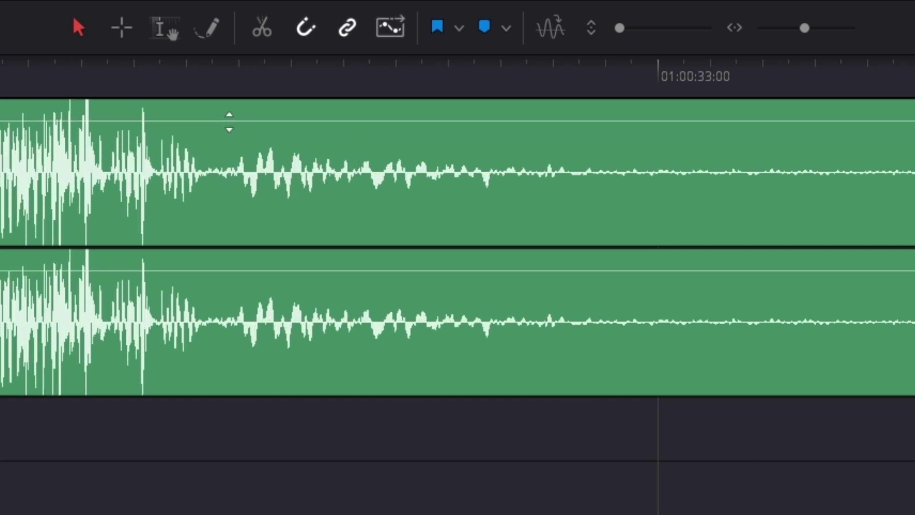
pyautogui.hotkey('ctrl', 'z')
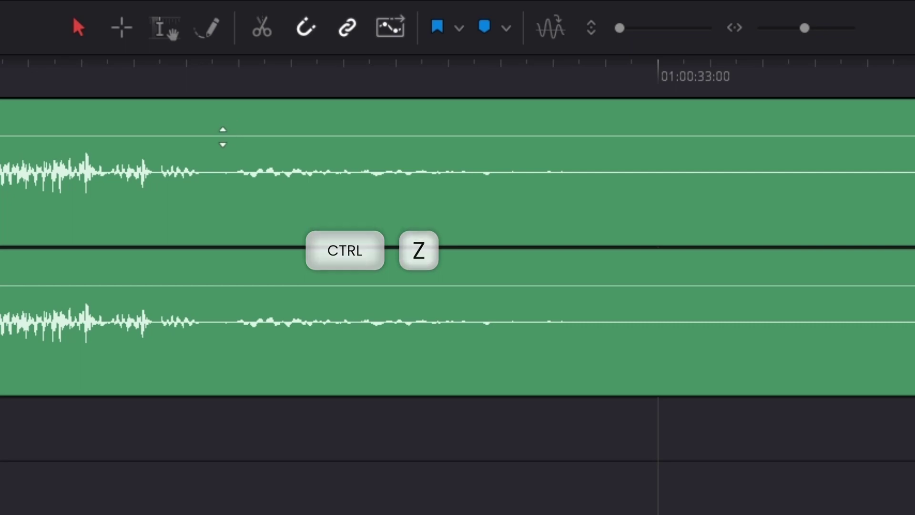
# Add four volume keyframes around the Test recording's quiet tail before 01:00:33:00 and lower the volume between them to silence
pyautogui.press('alt')
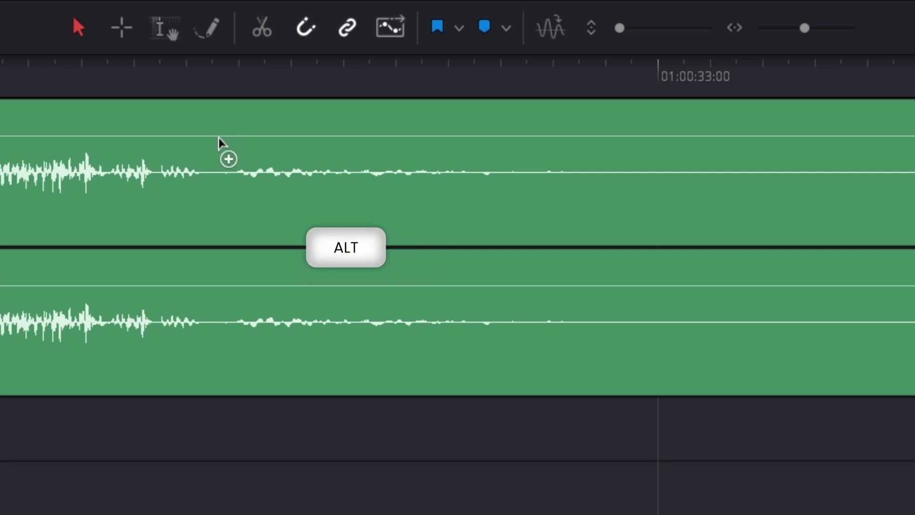
pyautogui.keyDown('alt'); pyautogui.click(219, 137); pyautogui.keyUp('alt')
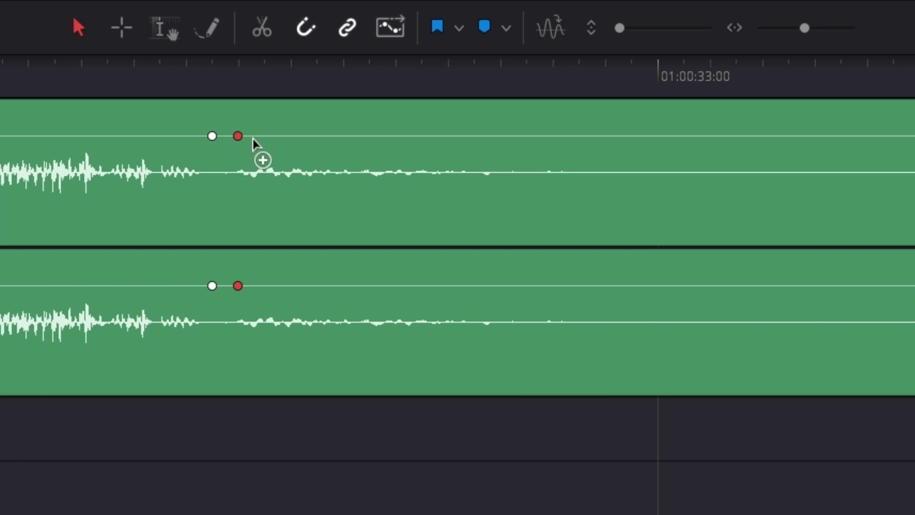
pyautogui.keyDown('alt'); pyautogui.click(579, 137); pyautogui.keyUp('alt')
pyautogui.keyDown('alt'); pyautogui.click(605, 136); pyautogui.keyUp('alt')
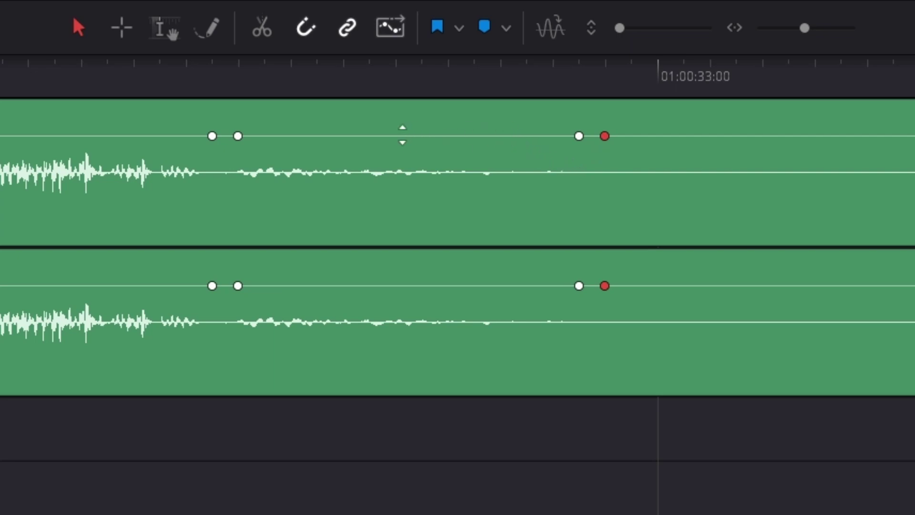
pyautogui.moveTo(410, 136); pyautogui.dragTo(410, 268)
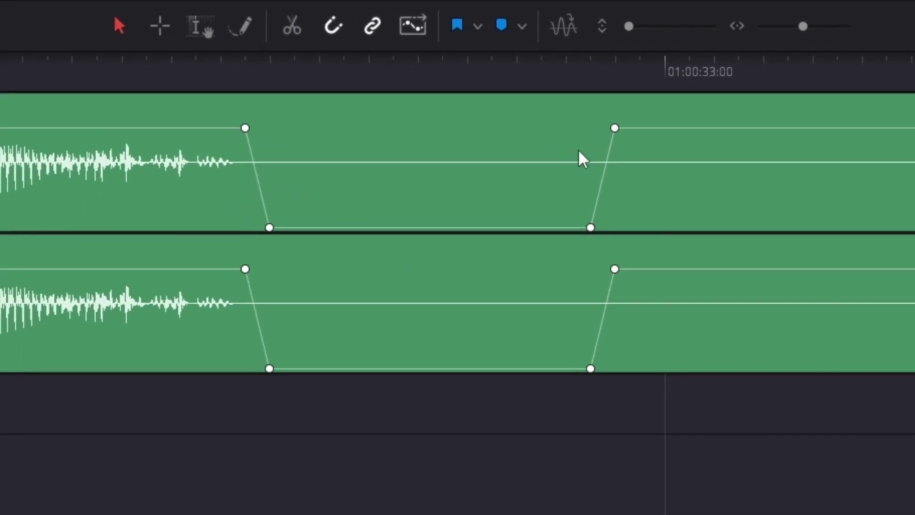
# Play the silenced tail of the Test recording from just before 01:00:32:00 and review the waveform around it
pyautogui.click(156, 49)
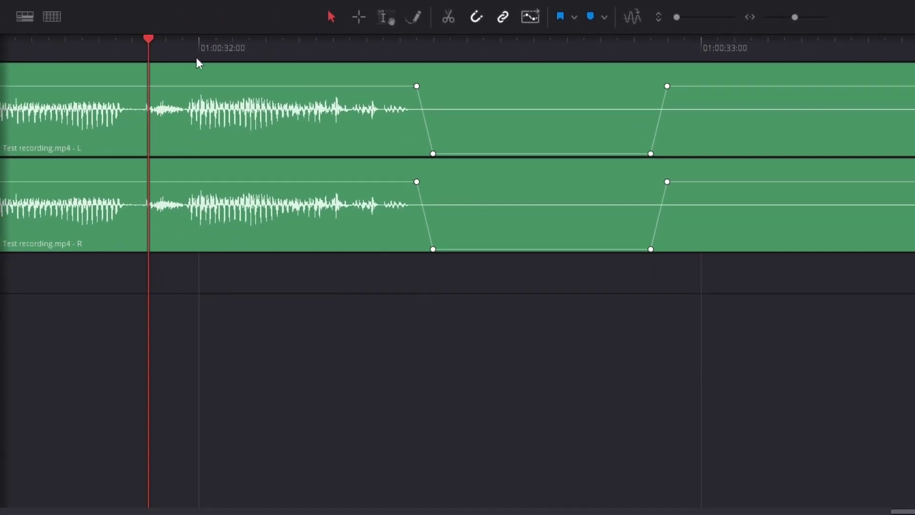
pyautogui.press('space')
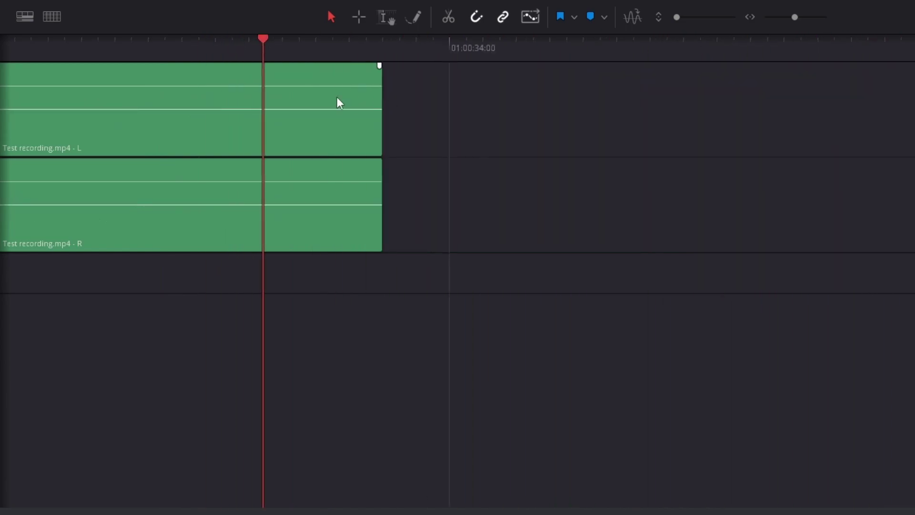
pyautogui.hscroll(-6, 444, 110)
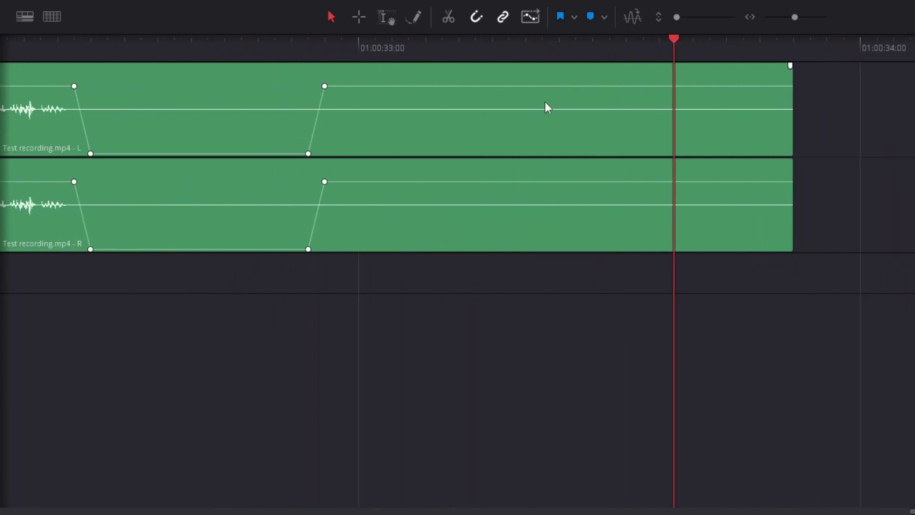
pyautogui.hscroll(-2, 310, 114)
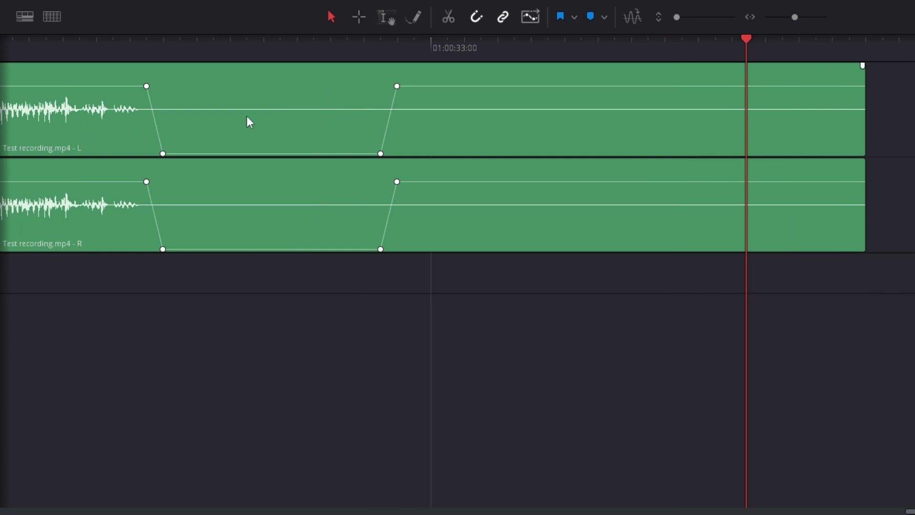
pyautogui.hscroll(-5, 357, 119)
pyautogui.hotkey('ctrl', '-')
pyautogui.moveTo(169, 55); pyautogui.dragTo(46, 64)
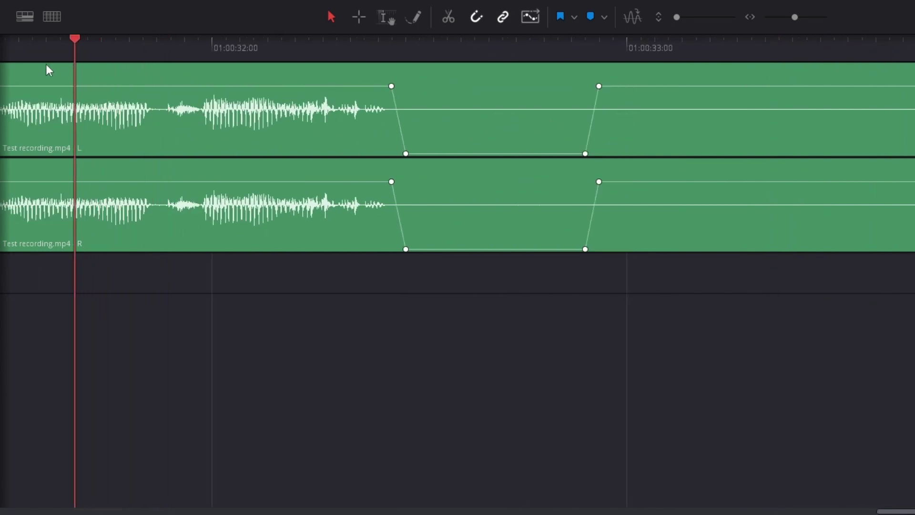
pyautogui.hscroll(-5, 137, 141)
pyautogui.hotkey('ctrl', '-')
pyautogui.hotkey('ctrl', '-')
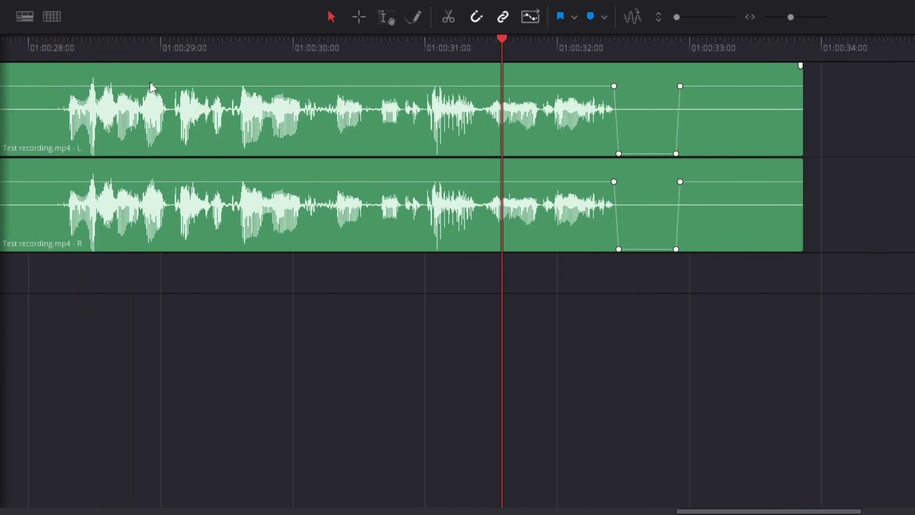
# Place four volume keyframes around the loud peak between 01:00:28:00 and 01:00:29:00 and slightly lower the Test recording's volume between them
pyautogui.moveTo(105, 53); pyautogui.dragTo(88, 54)
pyautogui.hotkey('ctrl', '=')
pyautogui.hotkey('ctrl', '=')
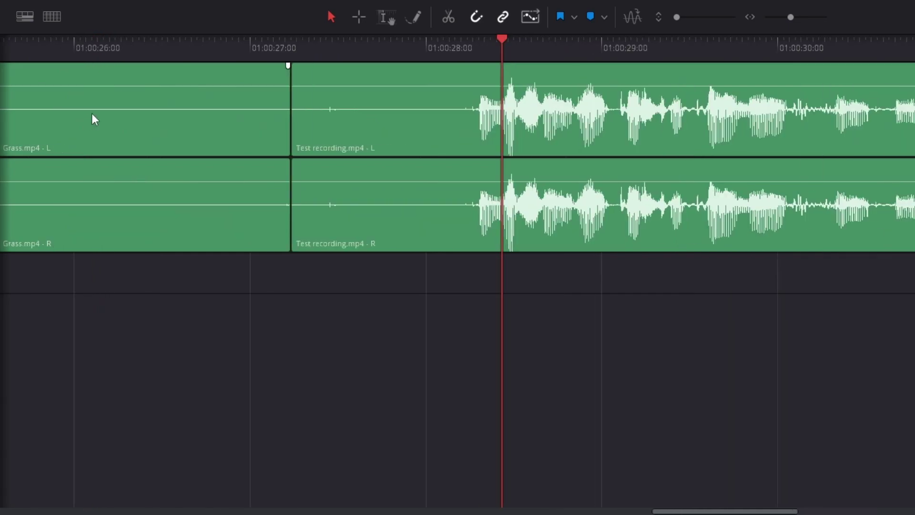
pyautogui.hotkey('ctrl', '=')
pyautogui.hotkey('ctrl', '=')
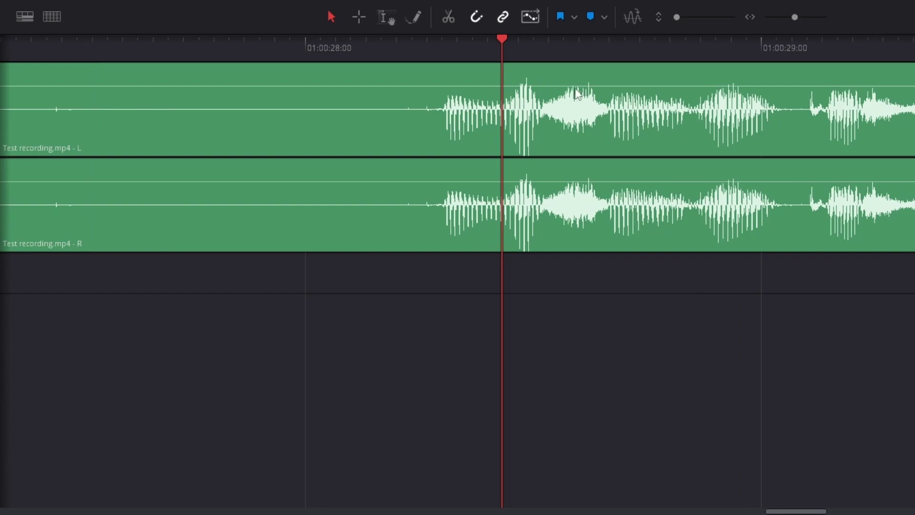
pyautogui.hotkey('ctrl', '=')
pyautogui.hotkey('ctrl', '=')
pyautogui.moveTo(507, 42); pyautogui.dragTo(445, 41)
pyautogui.keyDown('alt'); pyautogui.click(448, 87); pyautogui.keyUp('alt')
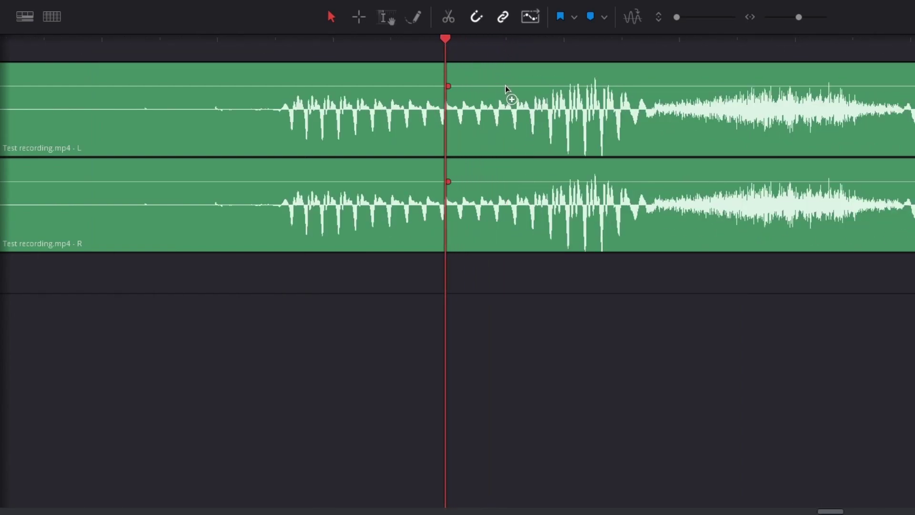
pyautogui.keyDown('alt'); pyautogui.click(508, 86); pyautogui.keyUp('alt')
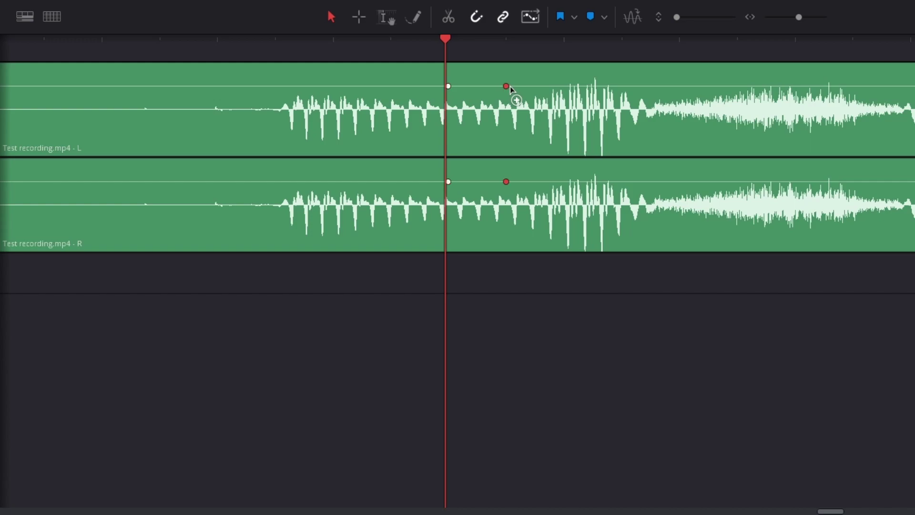
pyautogui.keyDown('alt'); pyautogui.click(681, 86); pyautogui.keyUp('alt')
pyautogui.click(690, 86)
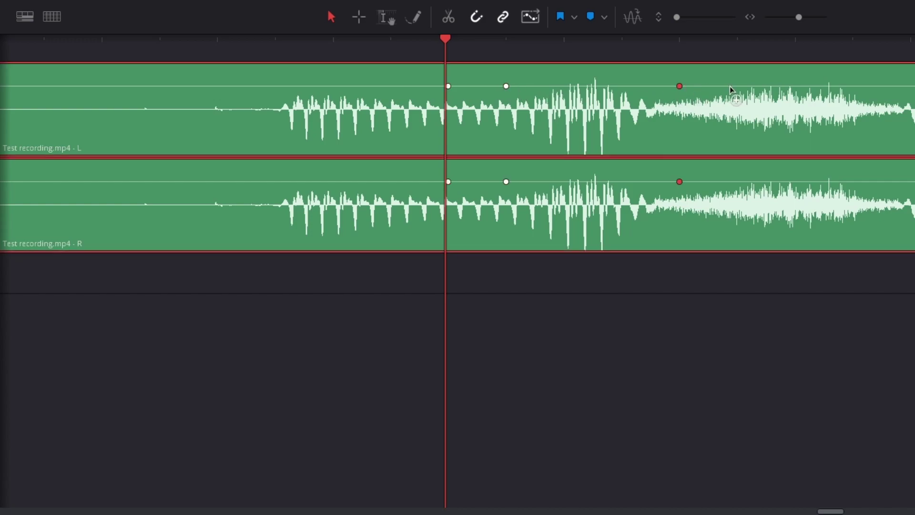
pyautogui.keyDown('alt'); pyautogui.click(737, 87); pyautogui.keyUp('alt')
pyautogui.moveTo(580, 86)
pyautogui.mouseDown()
pyautogui.moveTo(589, 101)
pyautogui.moveTo(597, 88)
pyautogui.mouseUp()
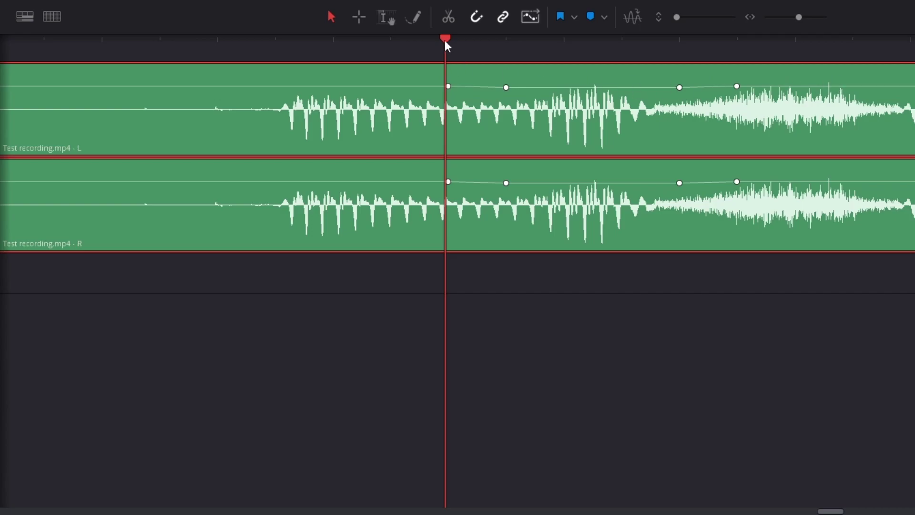
# Play the Test recording from the start of the speech through the lowered peak
pyautogui.moveTo(445, 40); pyautogui.dragTo(296, 47)
pyautogui.press('space')
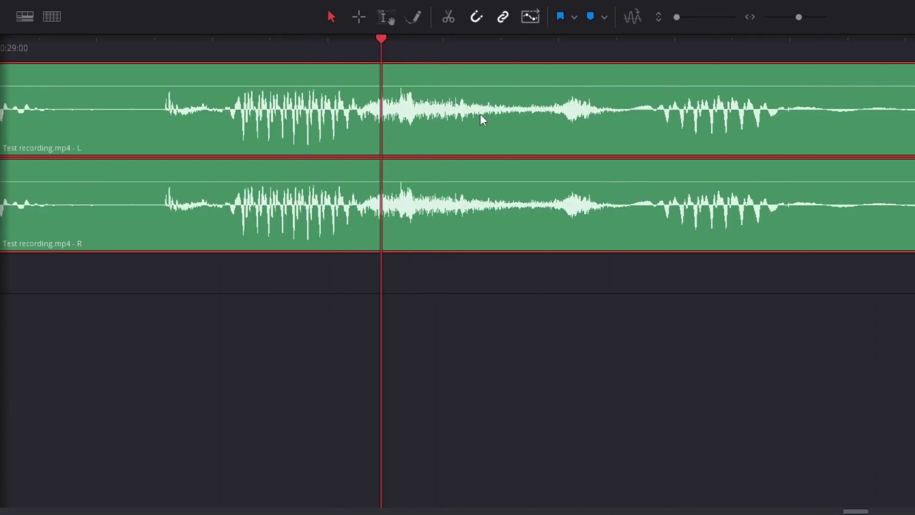
pyautogui.scroll(-2, 479, 114)
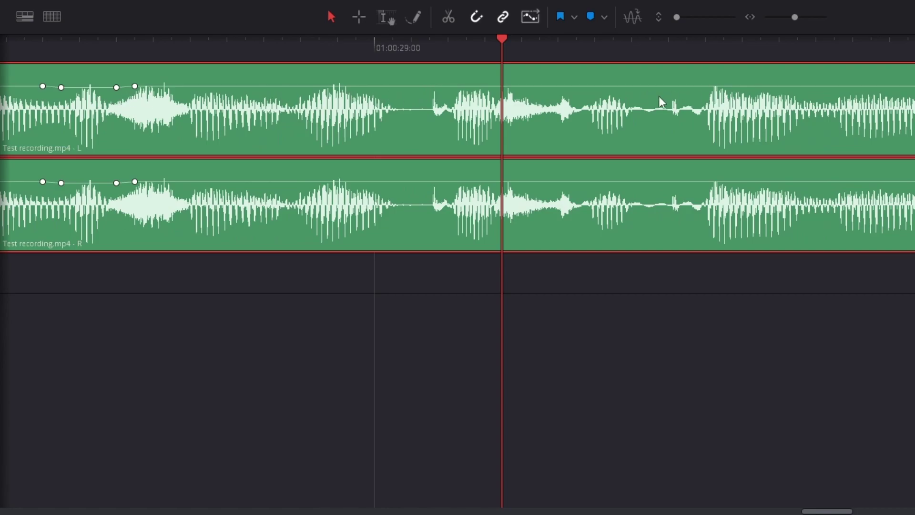
pyautogui.scroll(-1, 598, 122)
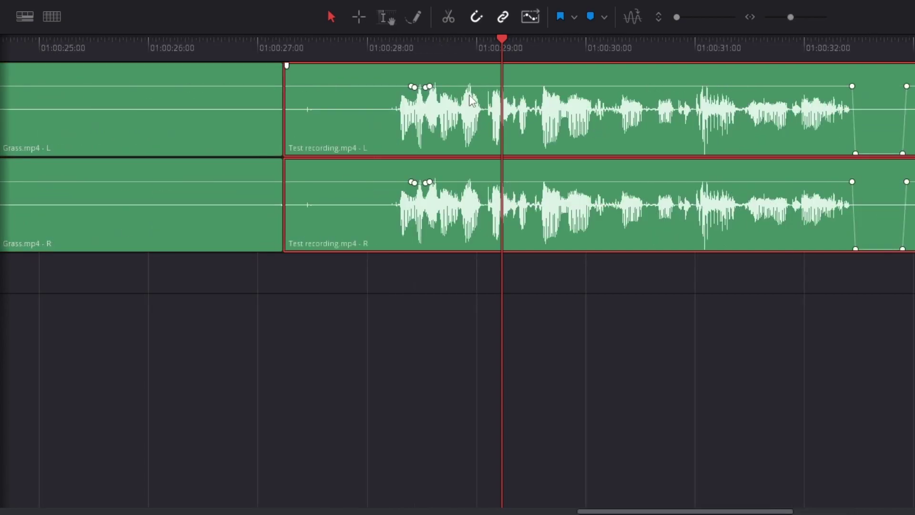
# Silence the Test recording before the speech by adding volume keyframes just after 01:00:28:00 and lowering the lead-in volume fully
pyautogui.keyDown('alt'); pyautogui.click(386, 86); pyautogui.keyUp('alt')
pyautogui.moveTo(357, 87); pyautogui.dragTo(358, 154)
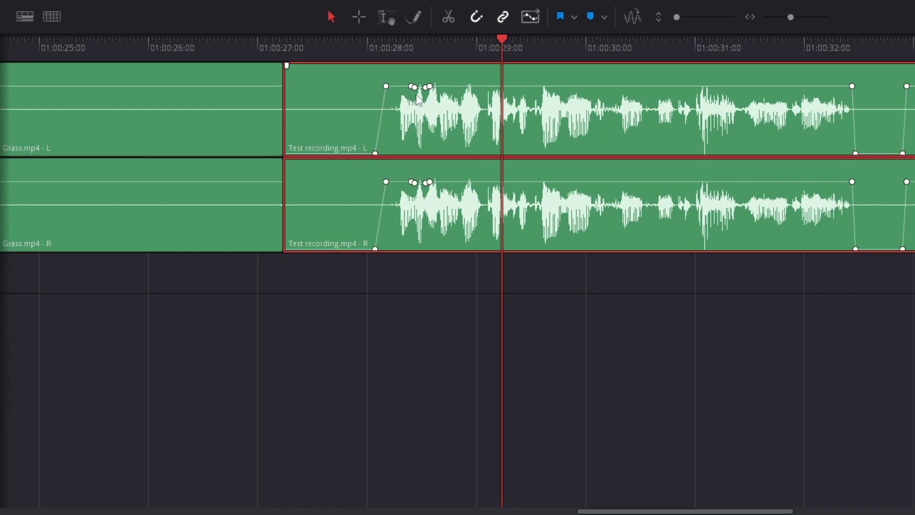
pyautogui.press('j')
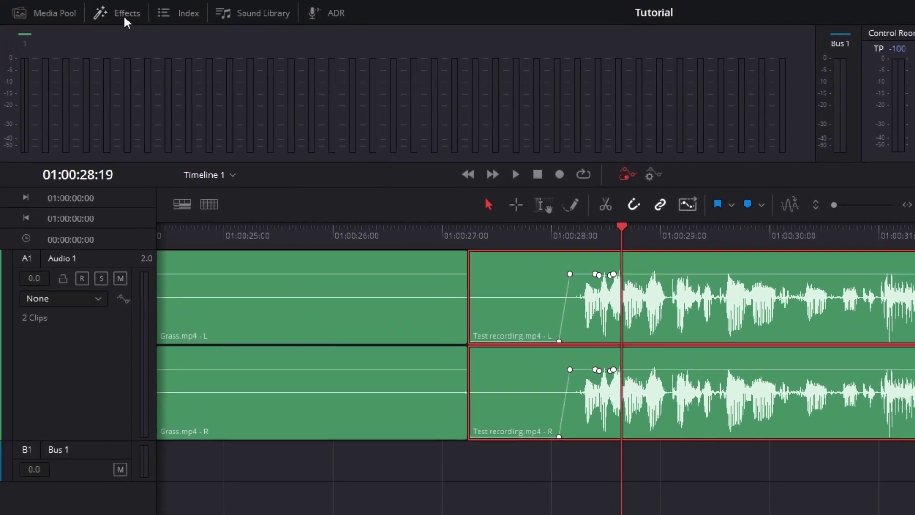
# Apply the Noise Reduction effect to the Test recording clip and set it to Auto Speech Mode
pyautogui.click(125, 16)
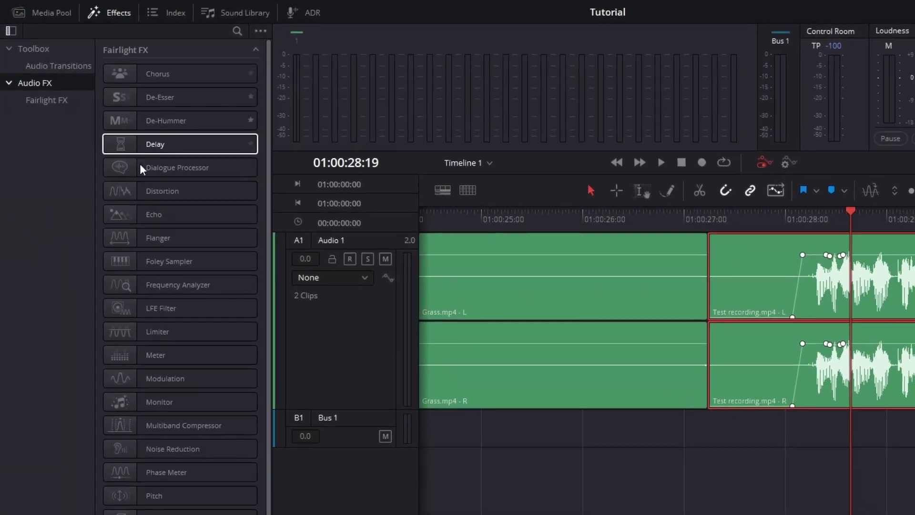
pyautogui.moveTo(180, 452); pyautogui.dragTo(820, 371)
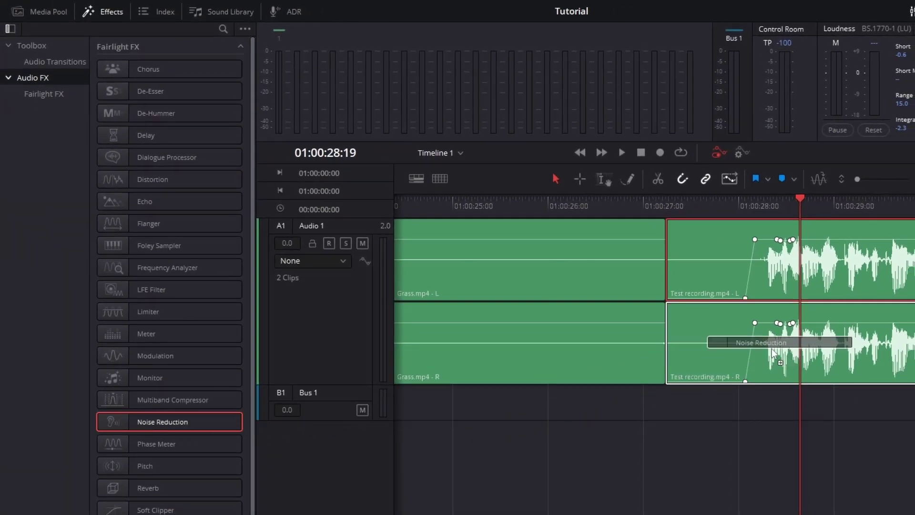
pyautogui.moveTo(771, 348); pyautogui.dragTo(771, 348)
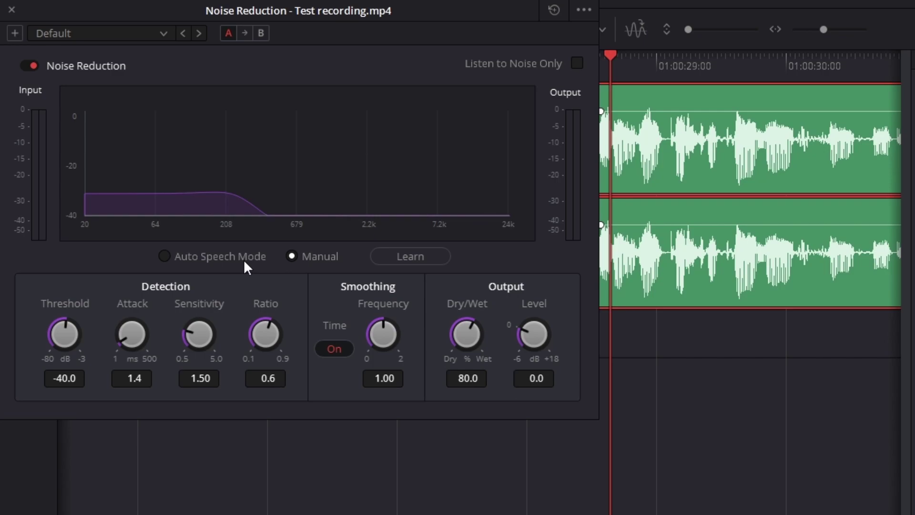
pyautogui.click(244, 260)
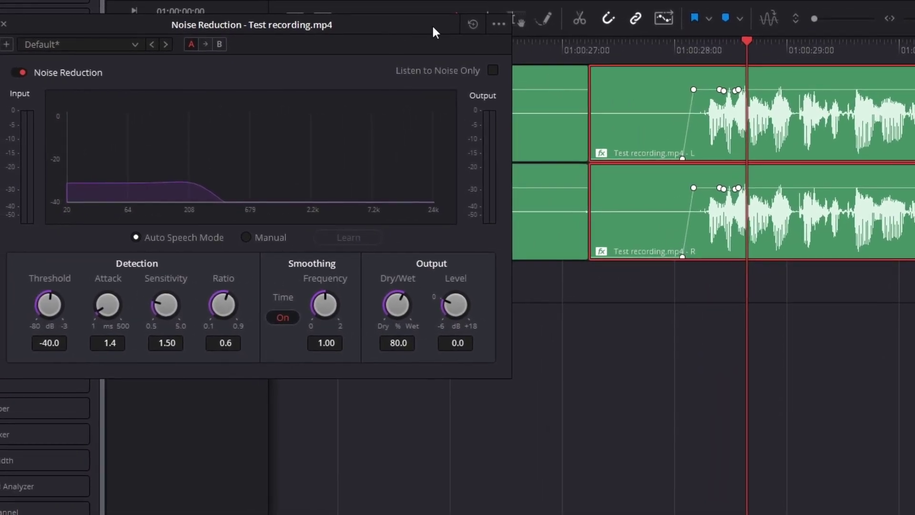
# Listen to the Test recording with noise reduction from about 01:00:28:00, and close the effect settings and effects library
pyautogui.click(689, 48)
pyautogui.press('space')
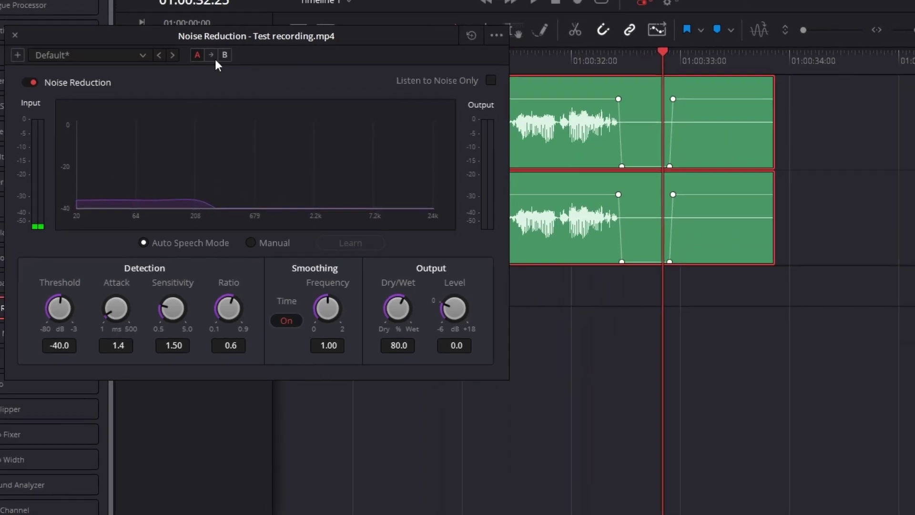
pyautogui.click(40, 60)
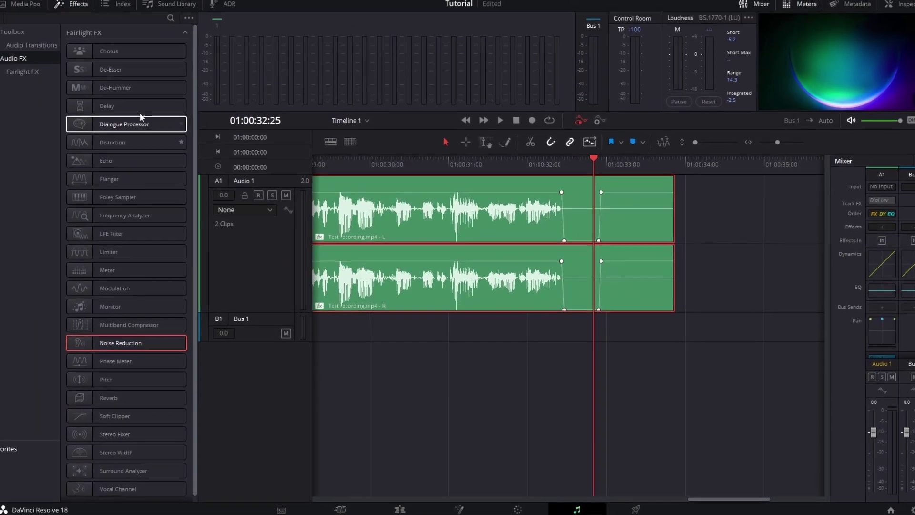
pyautogui.click(88, 19)
pyautogui.hotkey('ctrl', '-')
pyautogui.hotkey('ctrl', '-')
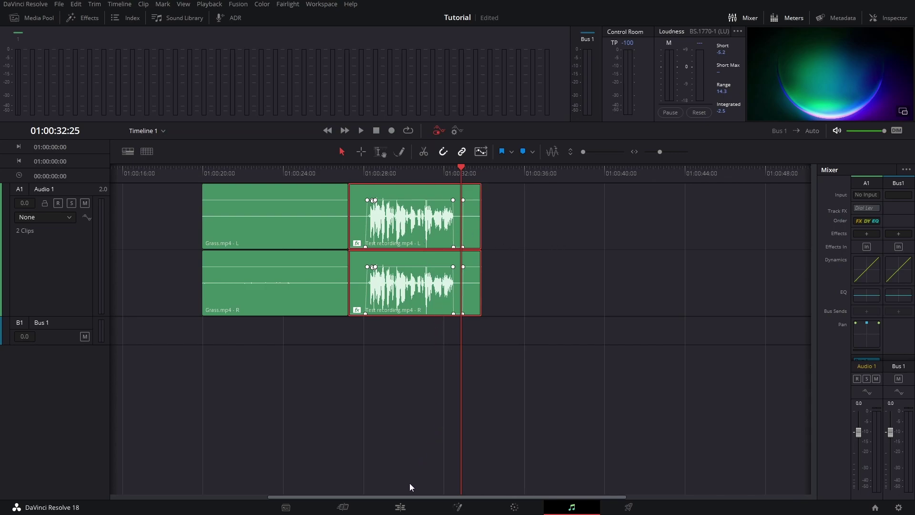
# Switch to the Deliver page and choose the YouTube 1080p export preset
pyautogui.click(401, 508)
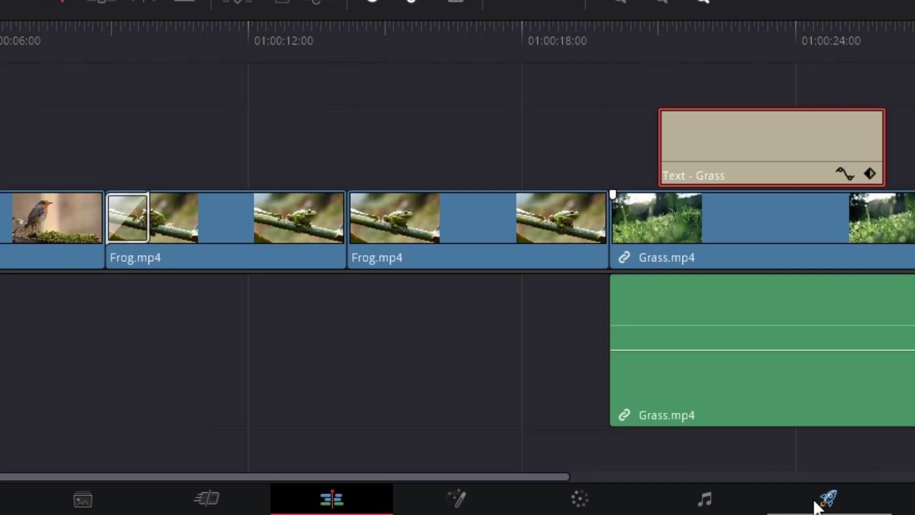
pyautogui.click(818, 501)
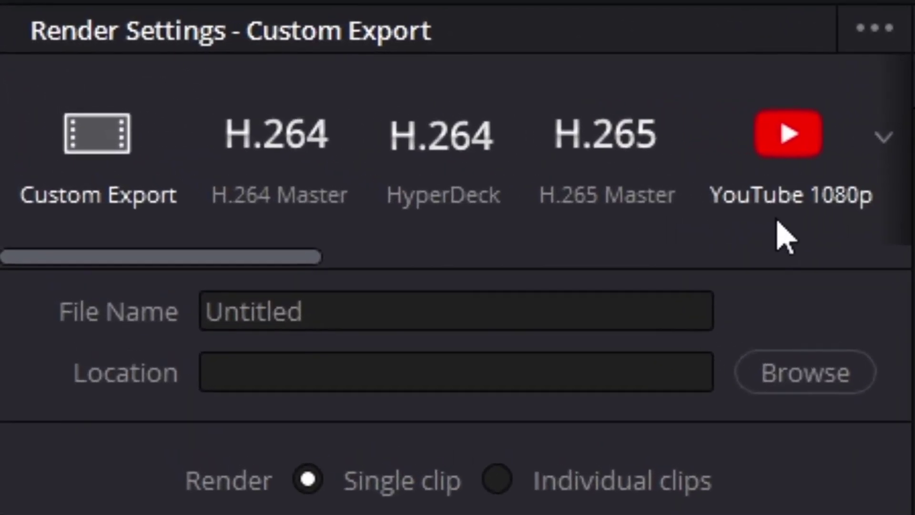
pyautogui.click(812, 214)
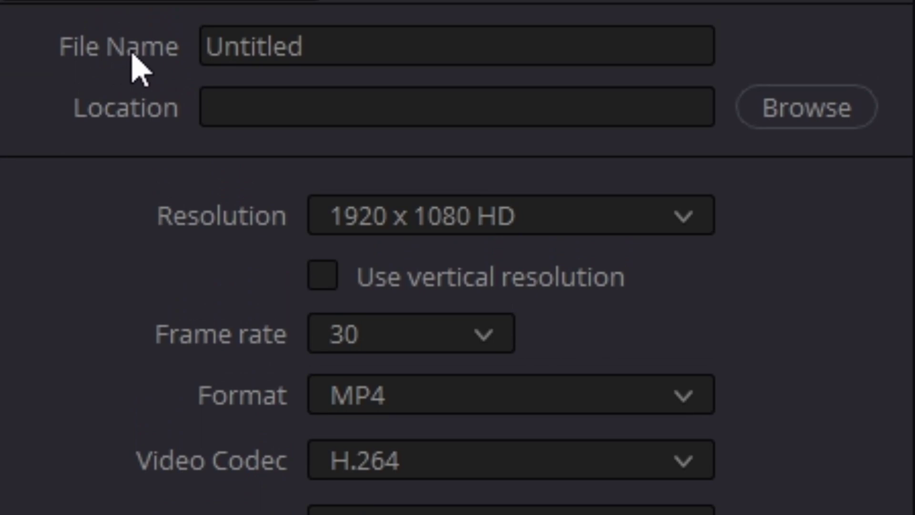
# Name the export file Tutorial and set the Desktop as its save location
pyautogui.moveTo(296, 45); pyautogui.dragTo(118, 46)
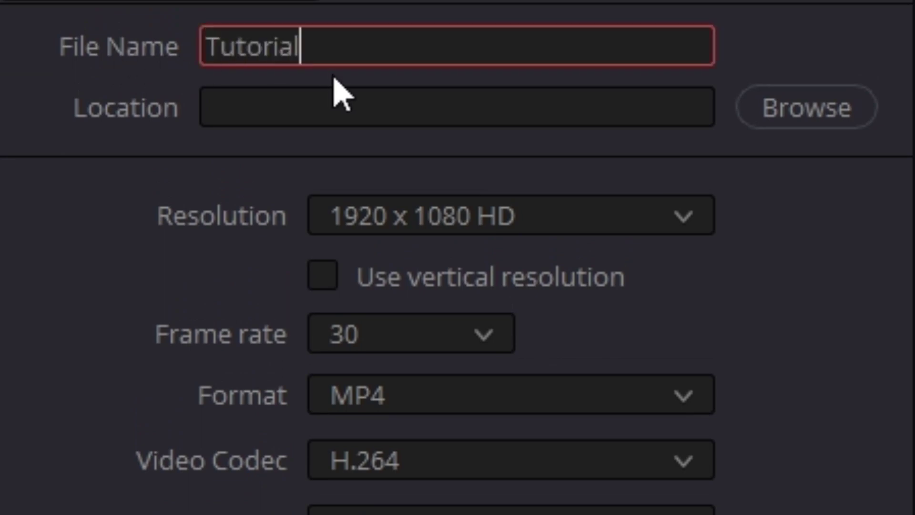
pyautogui.click(763, 108)
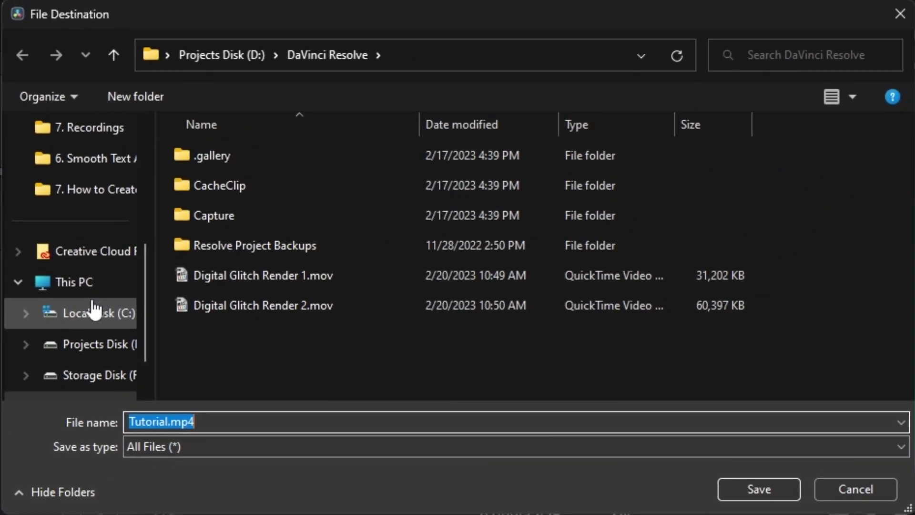
pyautogui.scroll(2, 86, 302)
pyautogui.scroll(2, 78, 214)
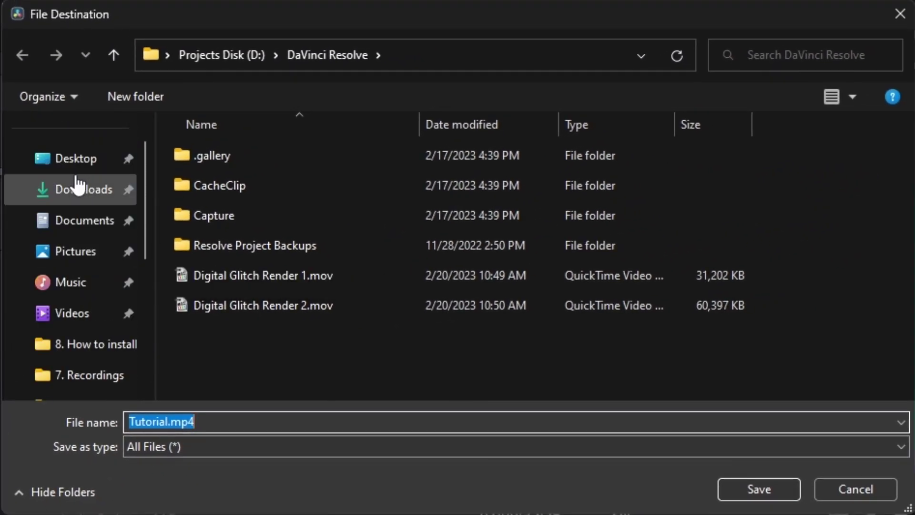
pyautogui.click(74, 157)
pyautogui.click(757, 496)
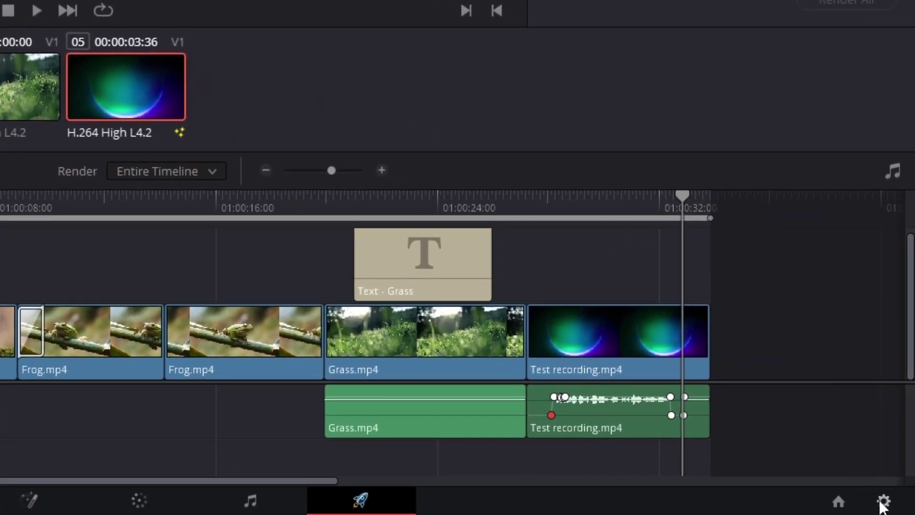
# Check the timeline resolution and frame rate in the project settings, and view the format options of the YouTube export
pyautogui.click(881, 501)
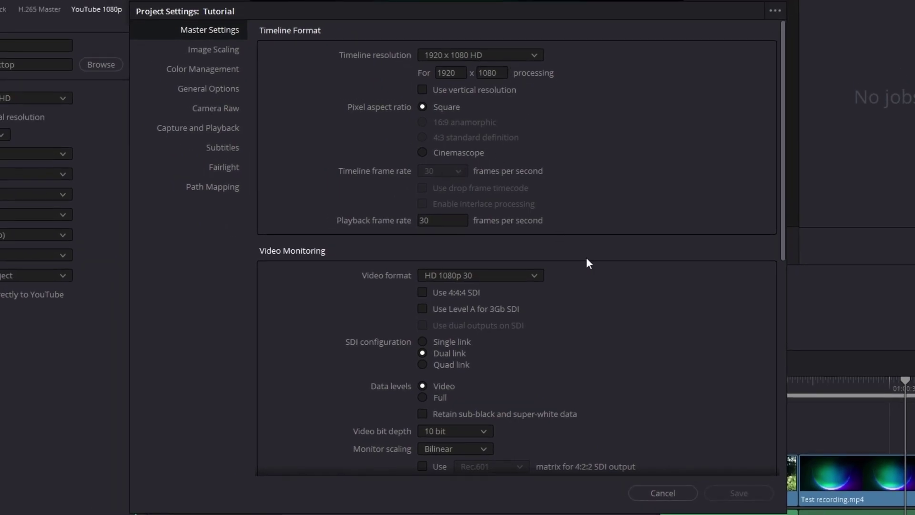
pyautogui.click(667, 493)
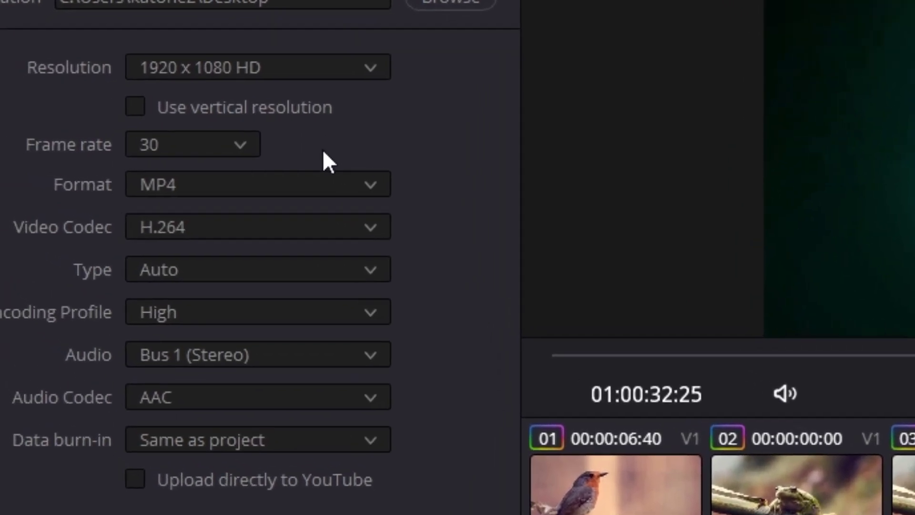
pyautogui.click(266, 180)
pyautogui.click(261, 185)
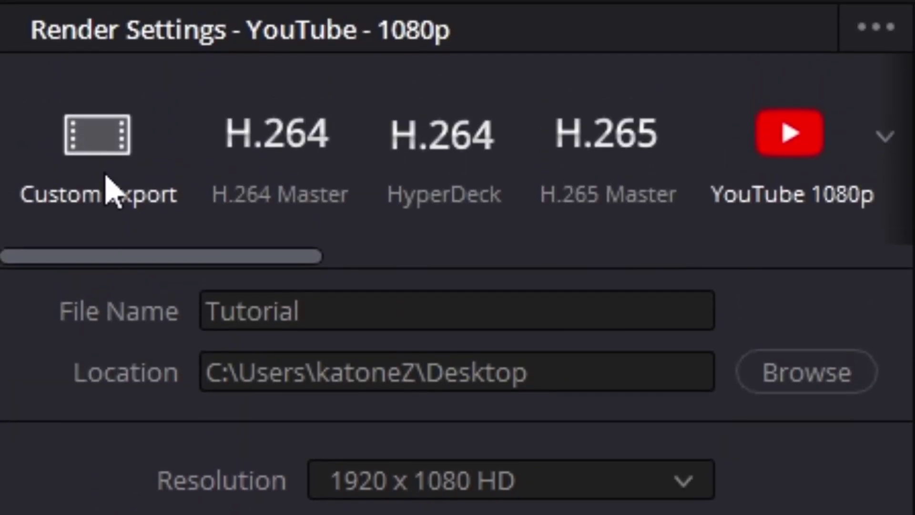
# Switch to Custom Export with the QuickTime format, keep the H.264 codec, and review the resolution, frame rate and quality settings
pyautogui.click(110, 191)
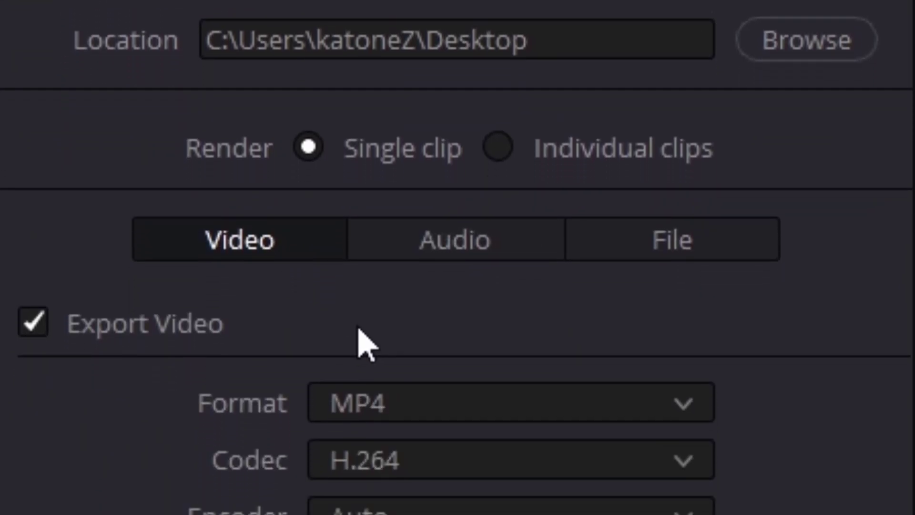
pyautogui.click(422, 403)
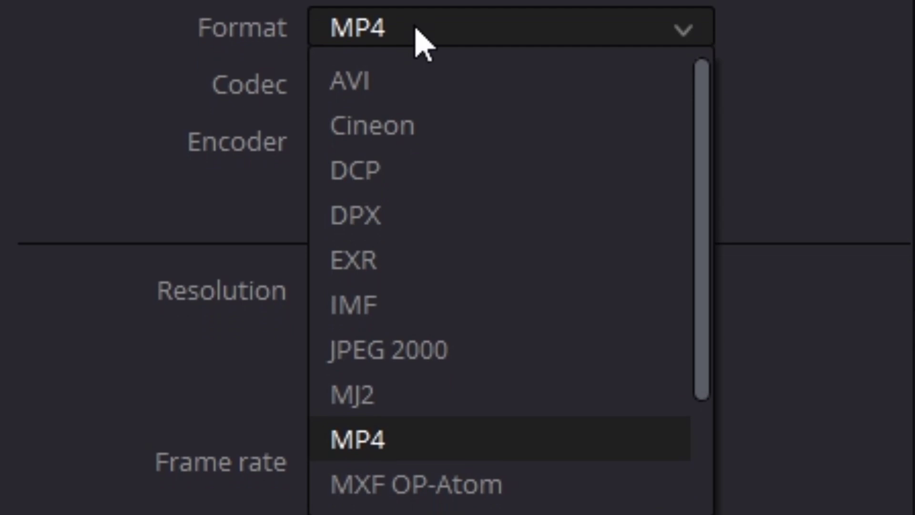
pyautogui.scroll(-3, 501, 161)
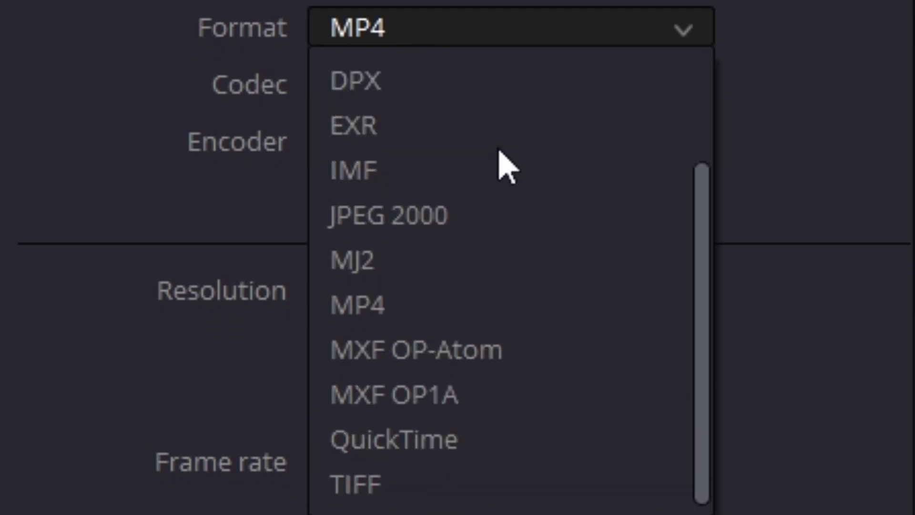
pyautogui.click(480, 436)
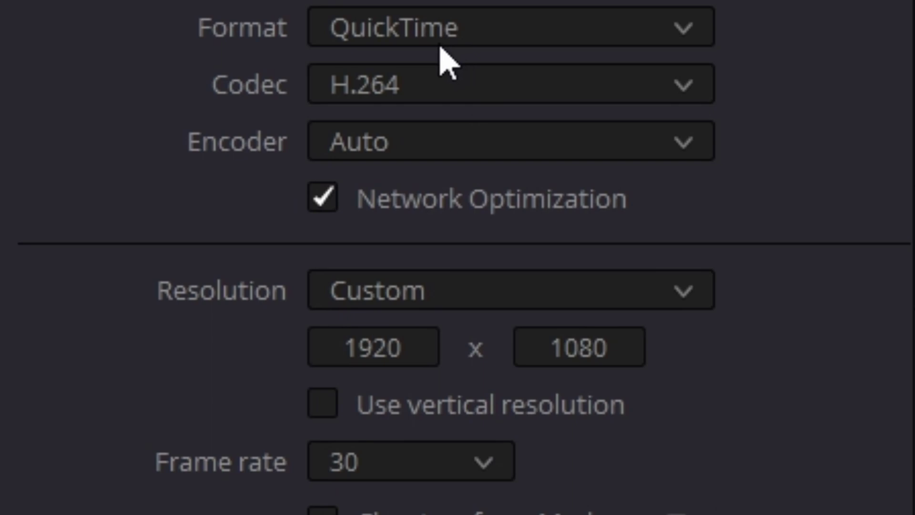
pyautogui.click(364, 92)
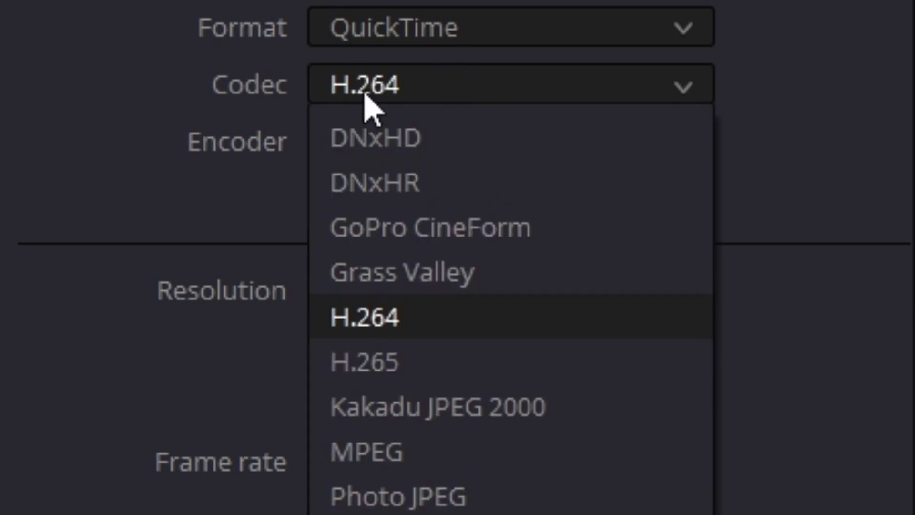
pyautogui.click(414, 88)
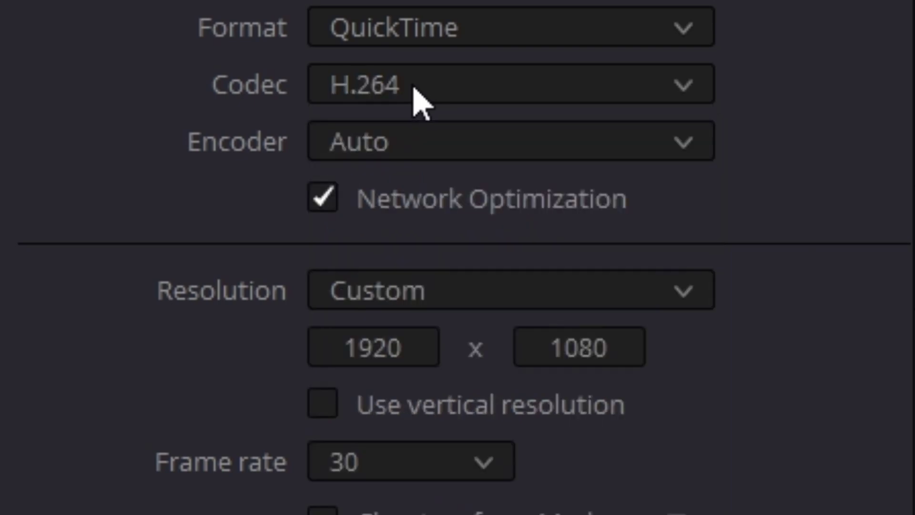
pyautogui.scroll(-1, 301, 356)
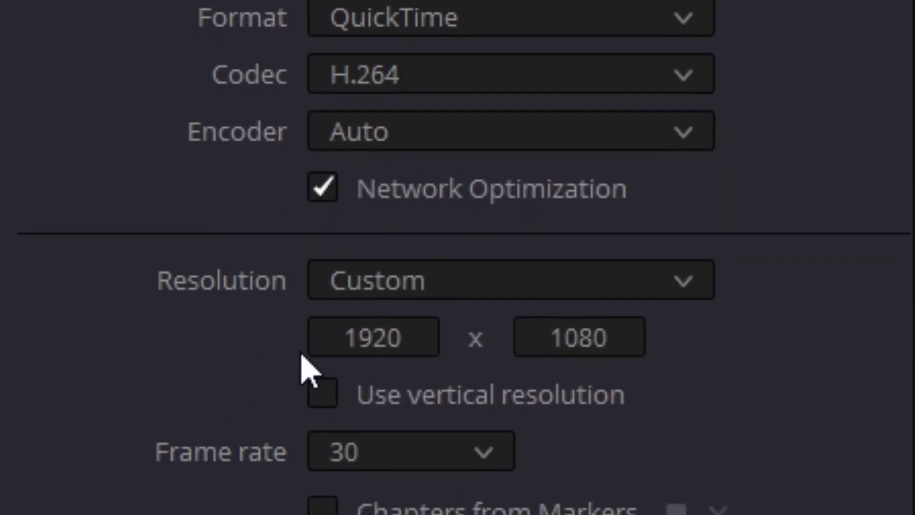
pyautogui.scroll(-5, 301, 356)
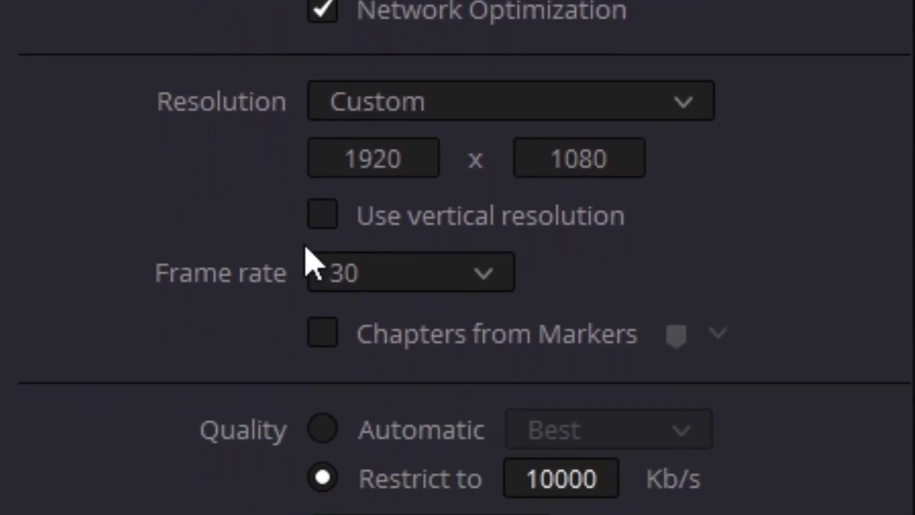
pyautogui.scroll(-2, 305, 253)
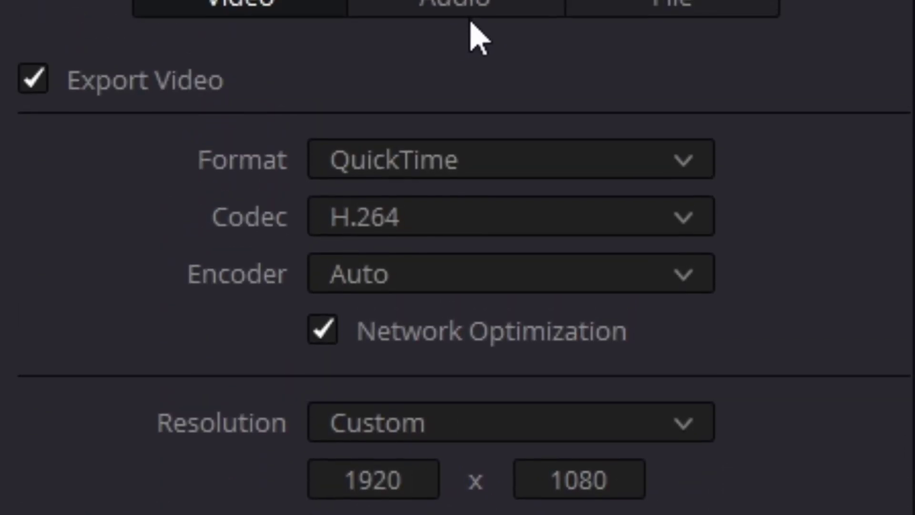
# Keep AAC as the export's audio codec and render the Tutorial timeline from the render queue
pyautogui.click(454, 136)
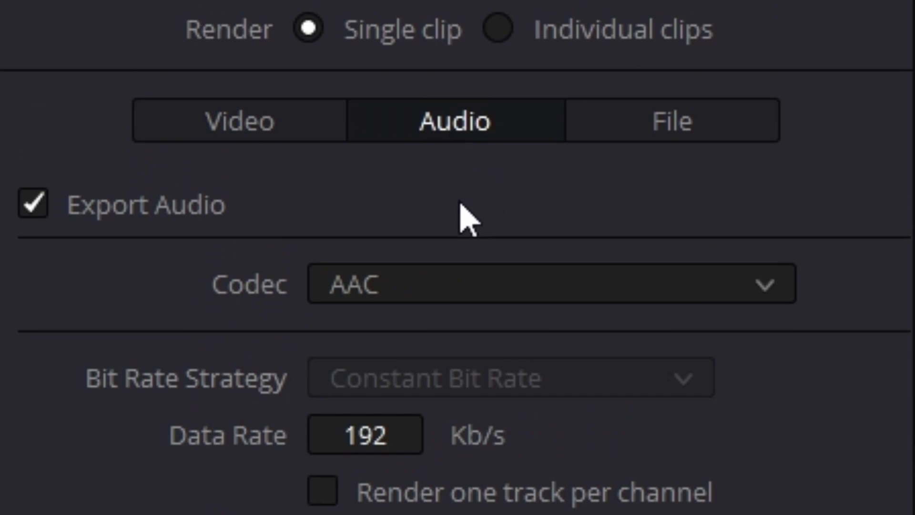
pyautogui.click(436, 286)
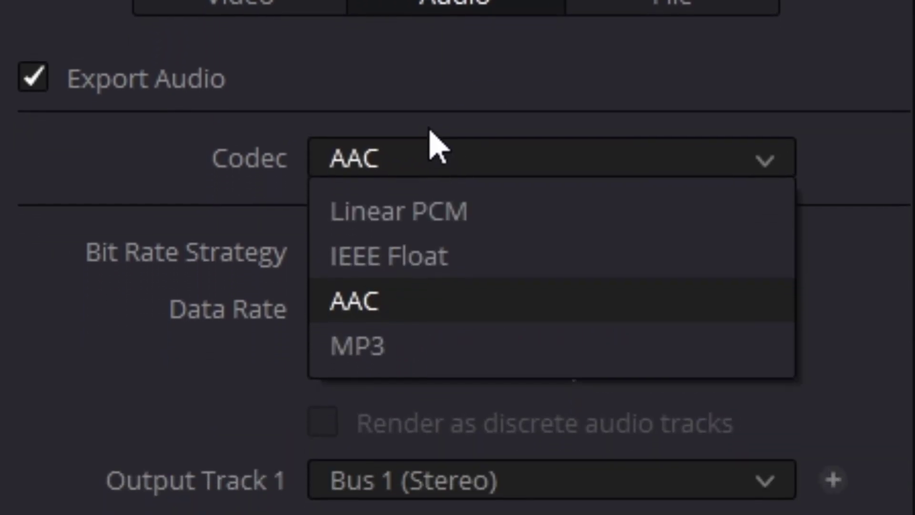
pyautogui.click(431, 136)
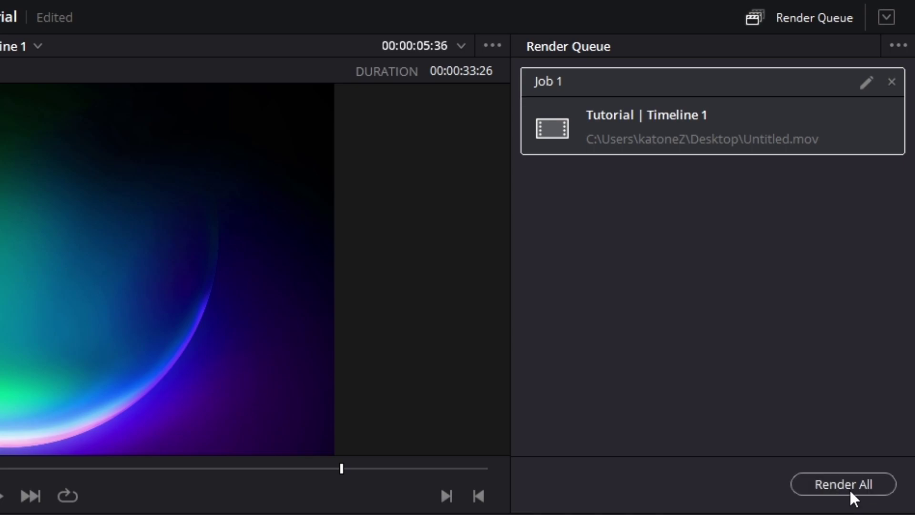
pyautogui.click(846, 485)
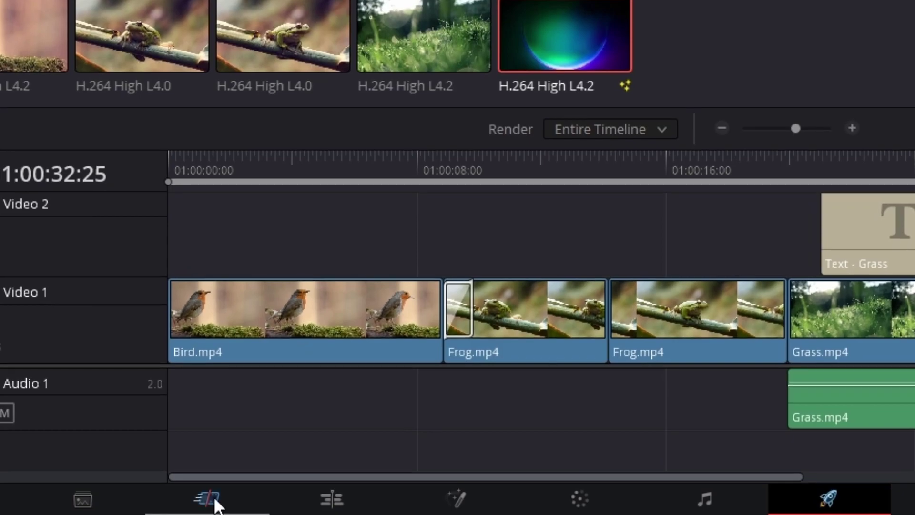
# On the Cut page, add Bird.mp4 to track 2, Frog.mp4 to track 3, and Grass.mp4 to track 1's end and track 4
pyautogui.click(209, 500)
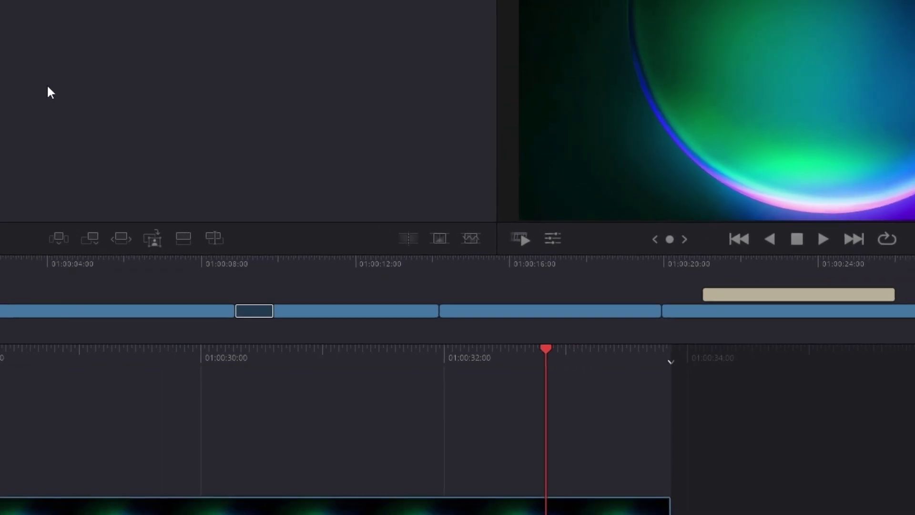
pyautogui.moveTo(130, 36); pyautogui.dragTo(435, 406)
pyautogui.moveTo(209, 50); pyautogui.dragTo(182, 439)
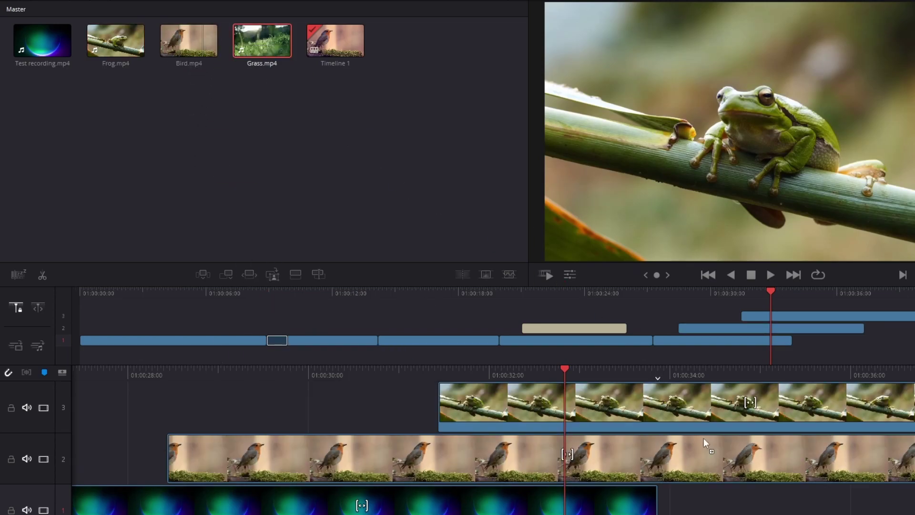
pyautogui.moveTo(703, 438); pyautogui.dragTo(667, 498)
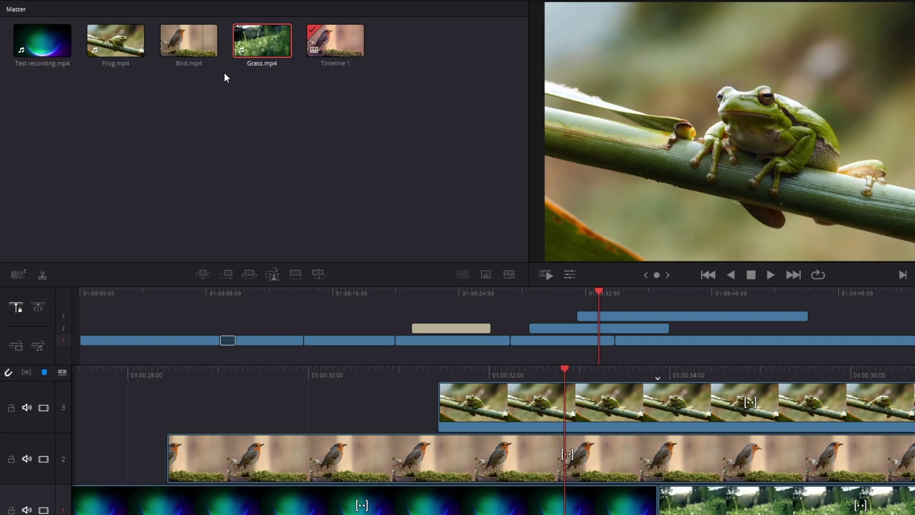
pyautogui.moveTo(266, 179); pyautogui.dragTo(174, 313)
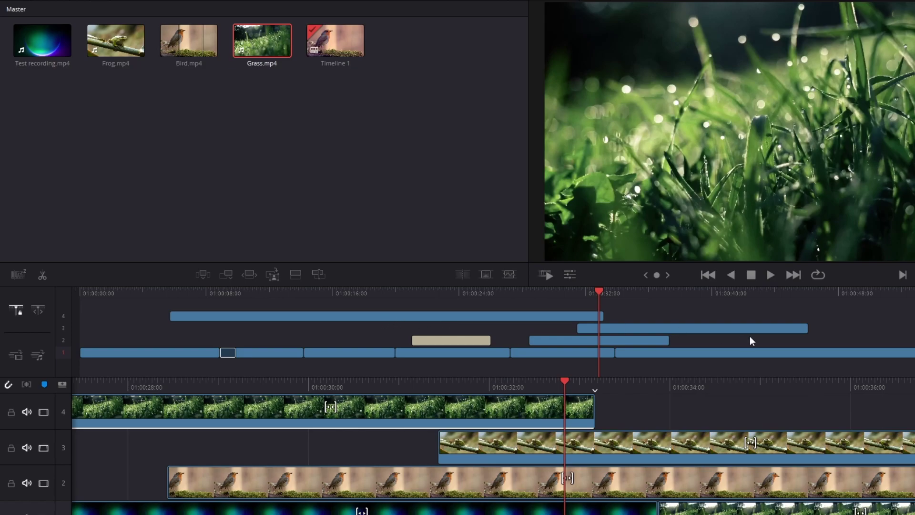
# Split the clips on all tracks at about 01:00:07:21
pyautogui.moveTo(599, 290); pyautogui.dragTo(563, 291)
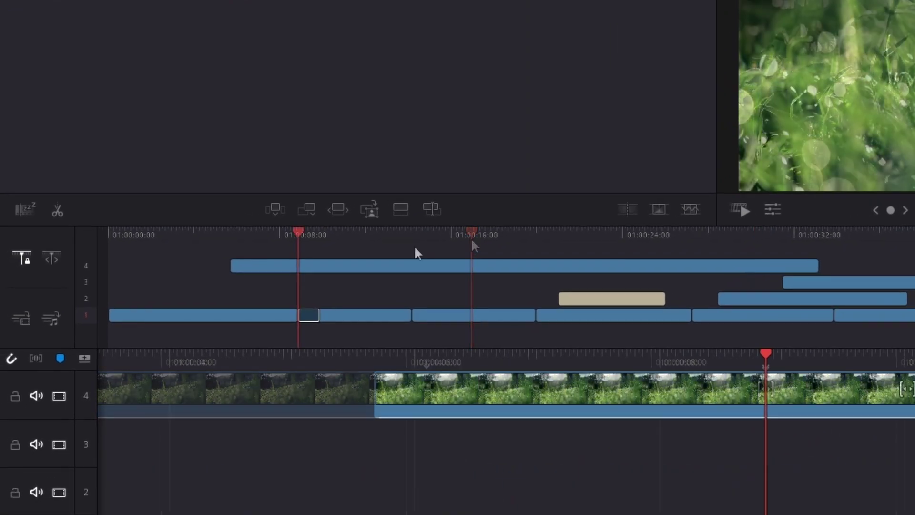
pyautogui.moveTo(288, 235); pyautogui.dragTo(271, 239)
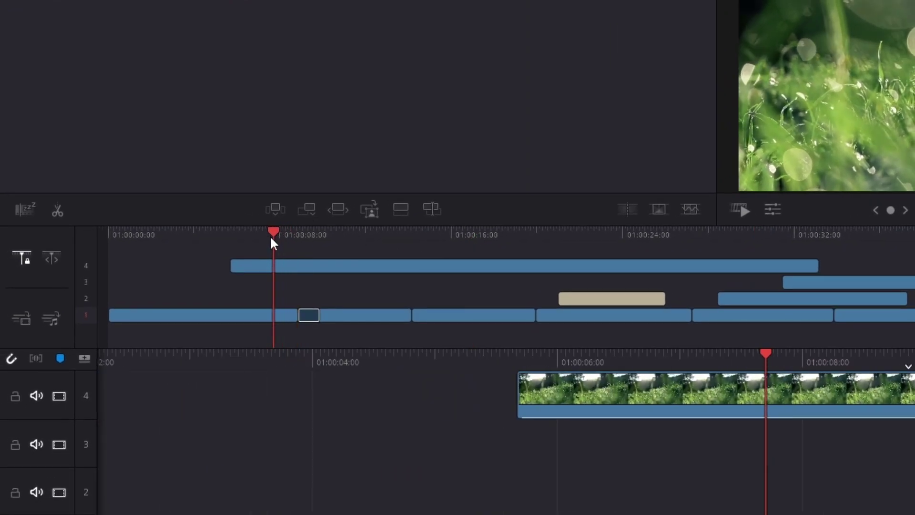
pyautogui.click(57, 211)
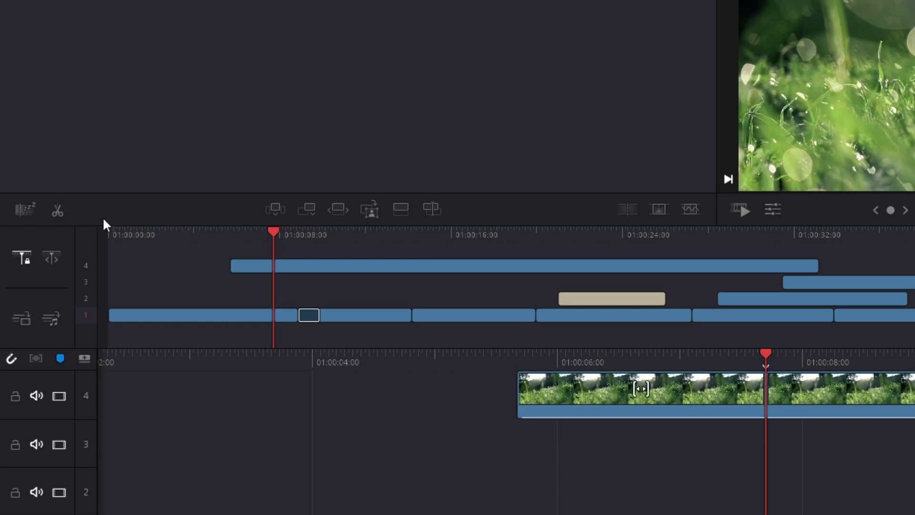
# Go to the next edit point and split only the Grass clip on track 4, at about 01:00:08:26
pyautogui.press('Down')
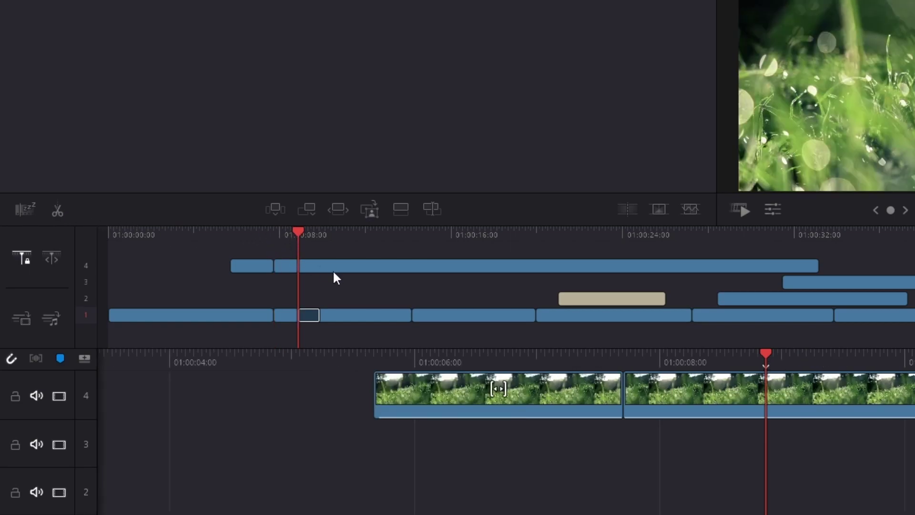
pyautogui.click(289, 269)
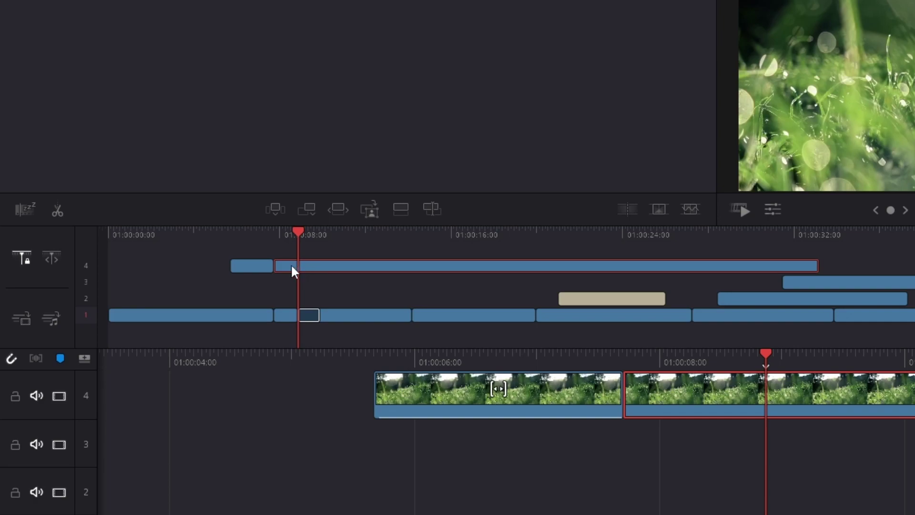
pyautogui.click(57, 211)
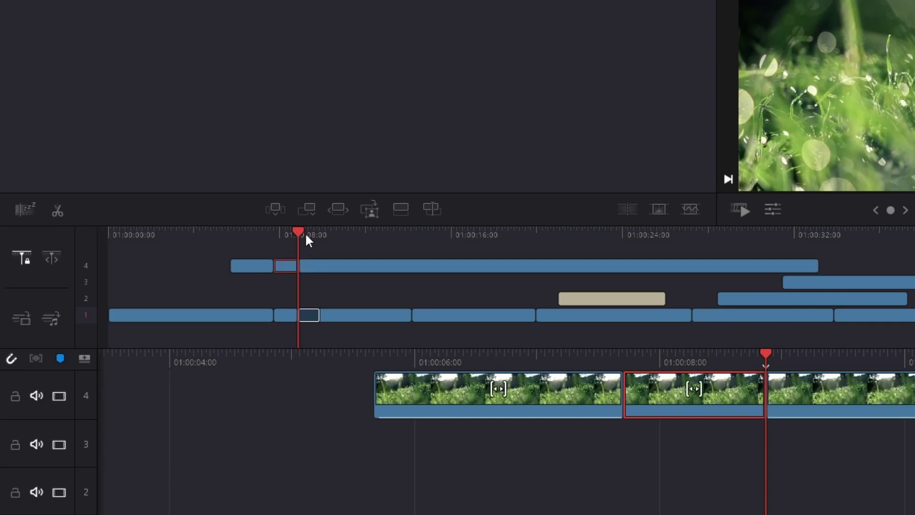
# Split only the track 4 Grass clip at about 01:00:12:00 and again at about 01:00:15:21
pyautogui.moveTo(307, 241); pyautogui.dragTo(401, 242)
pyautogui.click(340, 270)
pyautogui.hotkey('ctrl', 'b')
pyautogui.click(381, 298)
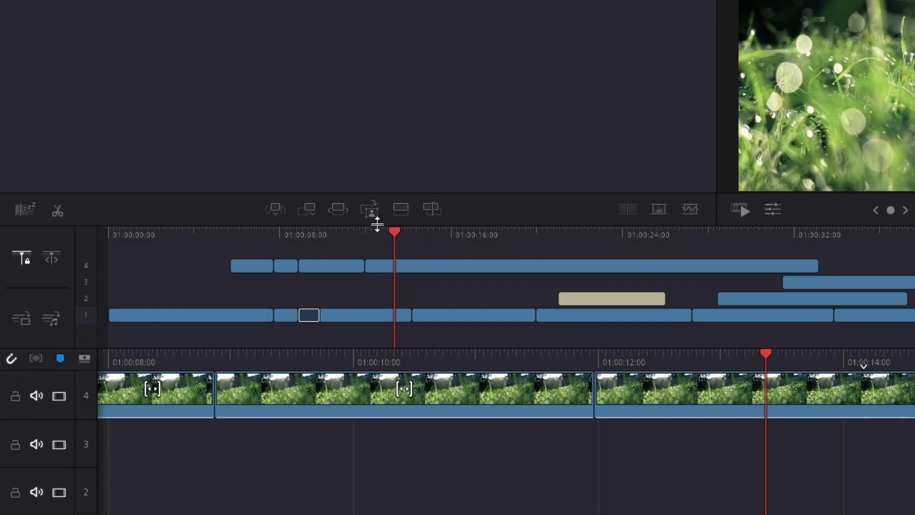
pyautogui.moveTo(393, 235); pyautogui.dragTo(442, 240)
pyautogui.click(451, 265)
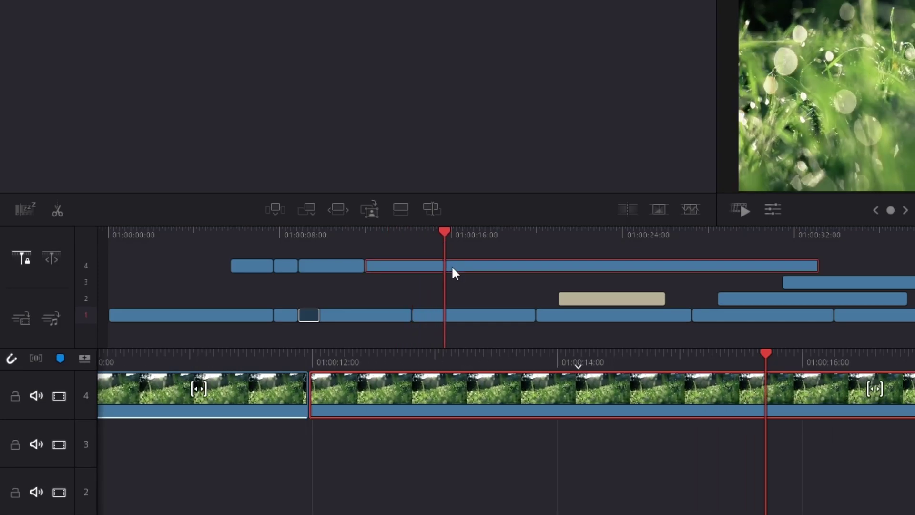
pyautogui.hotkey('ctrl', 'b')
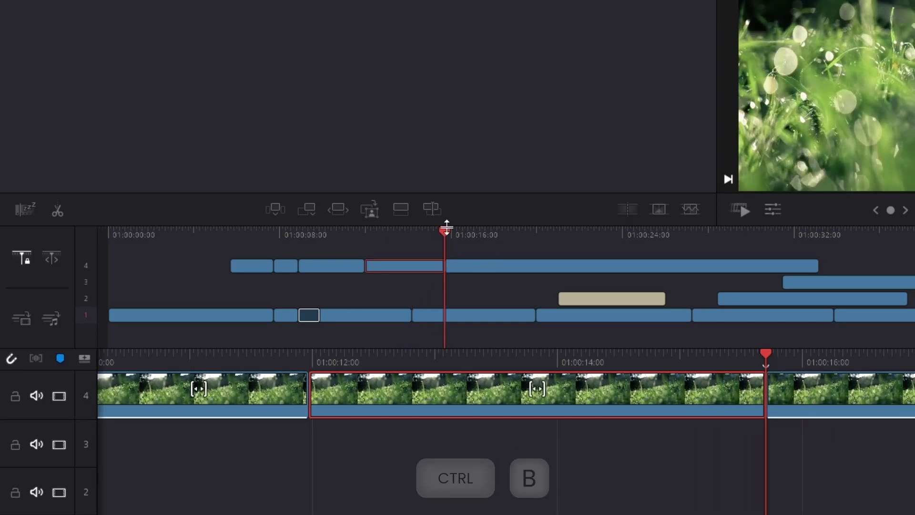
# Play the timeline and repeatedly split the clips on all tracks during playback, starting at about 01:00:23:00
pyautogui.press('space')
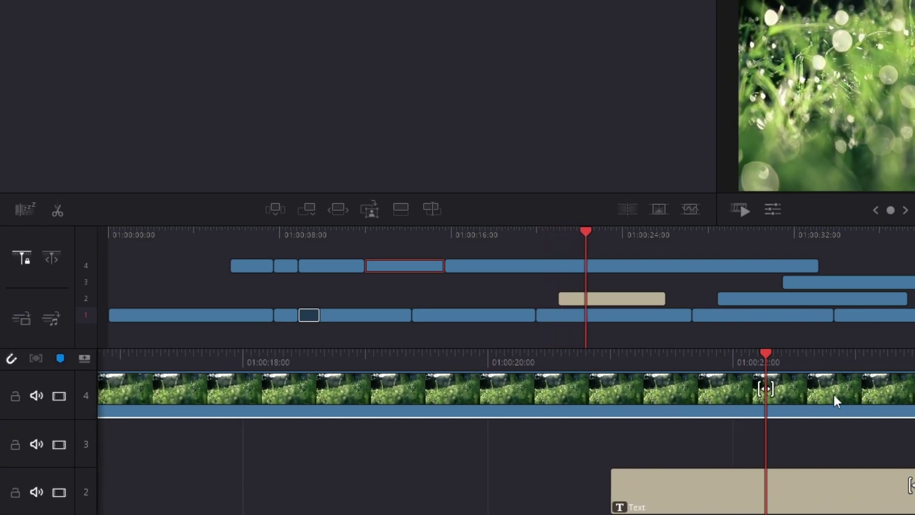
pyautogui.hotkey('ctrl', 'b')
pyautogui.hotkey('ctrl', 'b')
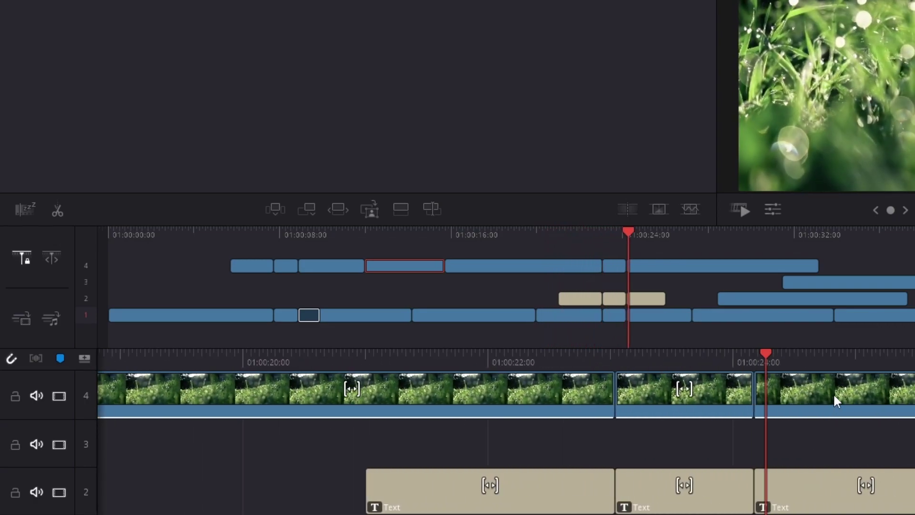
pyautogui.hotkey('ctrl', 'b')
pyautogui.hotkey('ctrl', 'b')
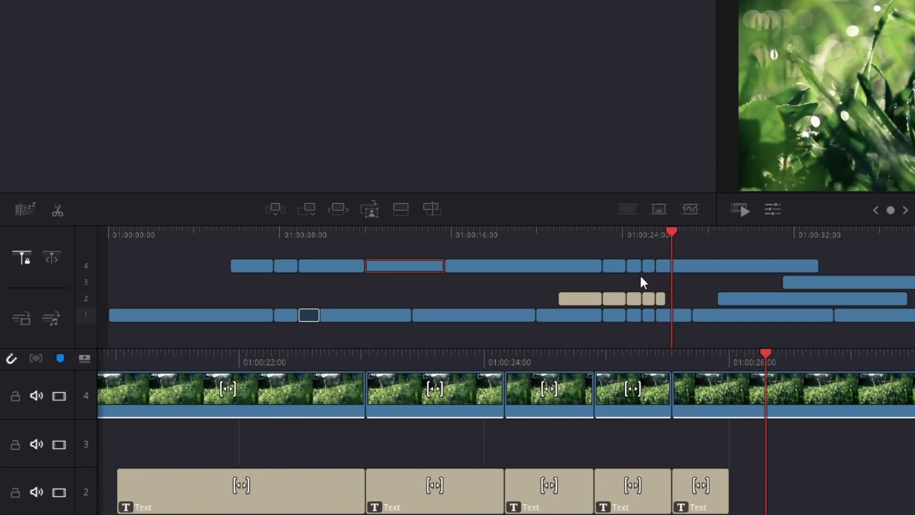
pyautogui.hotkey('ctrl', 'b')
pyautogui.hotkey('ctrl', 'b')
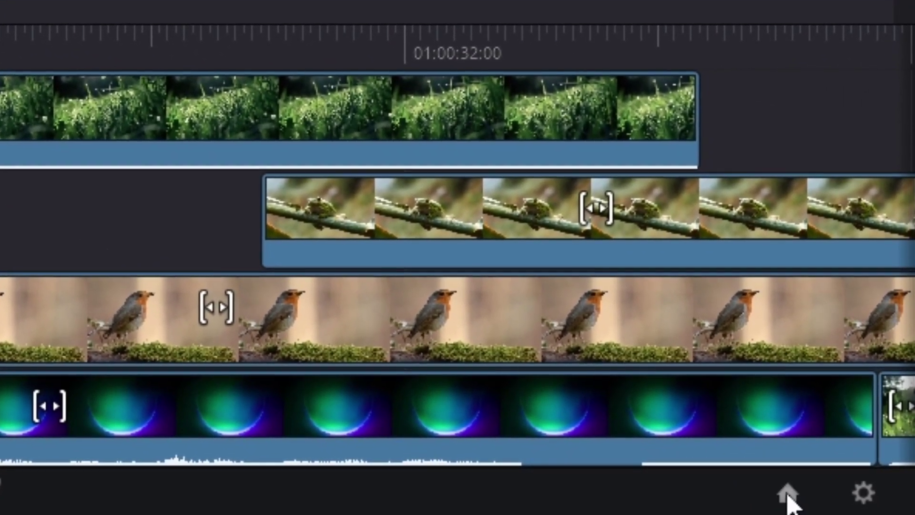
# Open the Project Manager
pyautogui.click(791, 495)
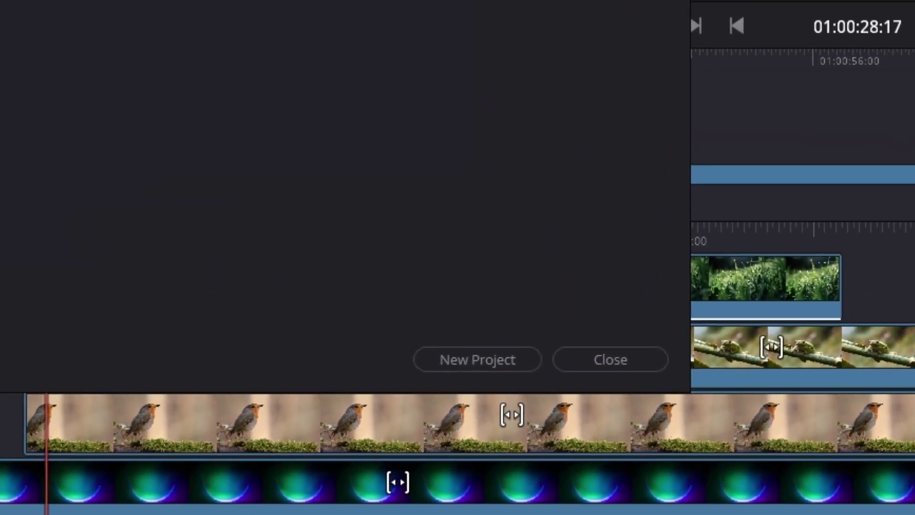